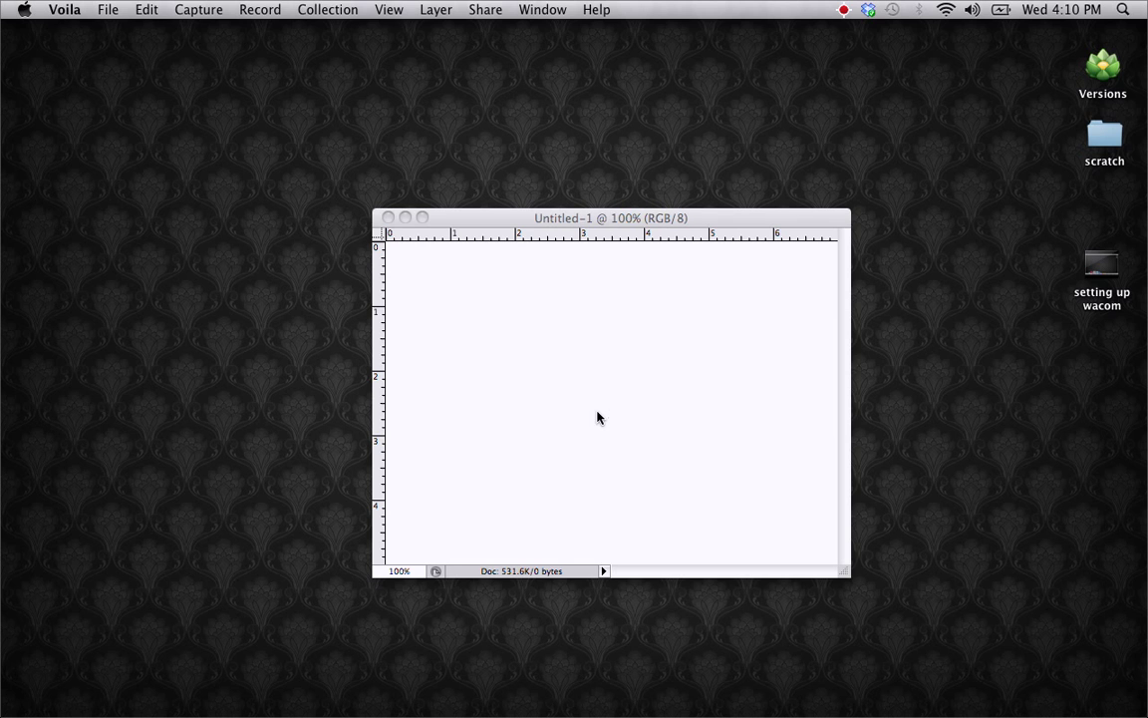
# Bring Photoshop forward, nudge the Untitled-1 window, and toggle the Brush panel.
pyautogui.click(726, 213)
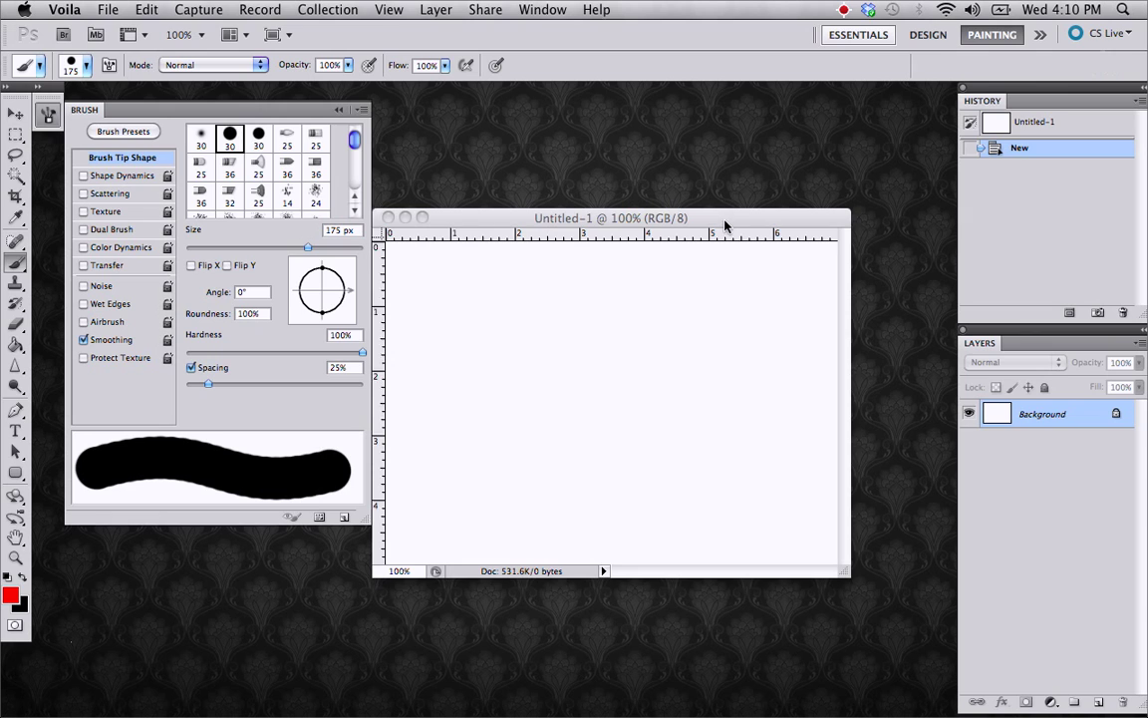
pyautogui.moveTo(726, 213); pyautogui.dragTo(755, 198)
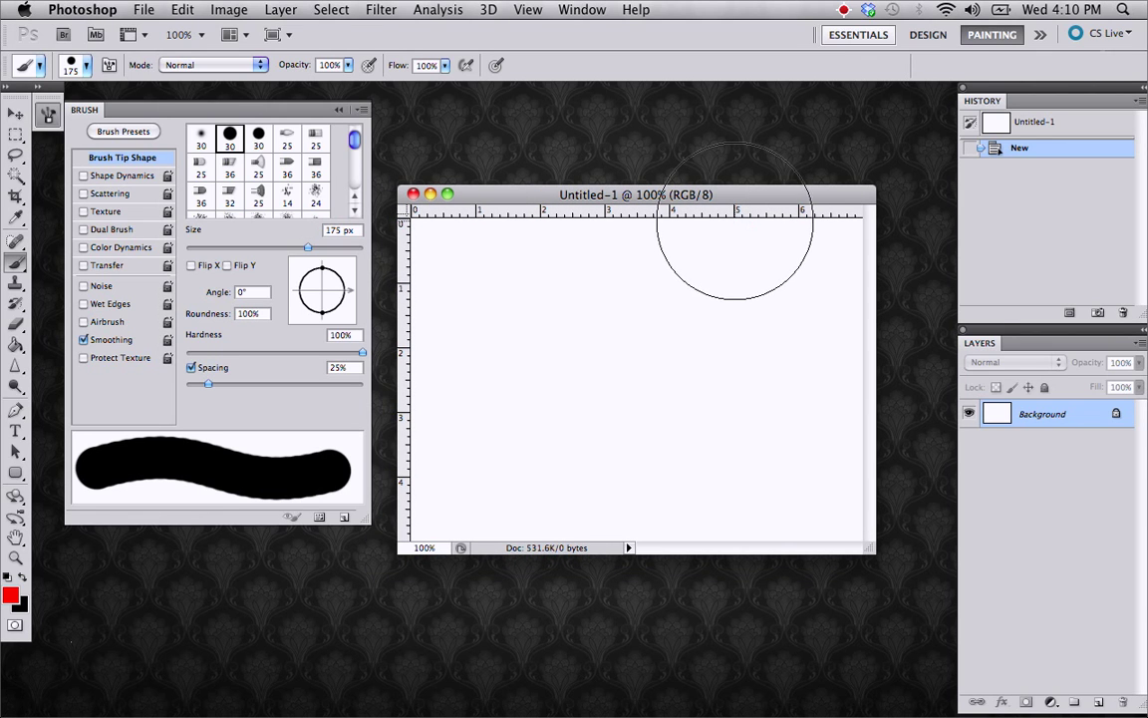
pyautogui.press('F5')
pyautogui.press('F5')
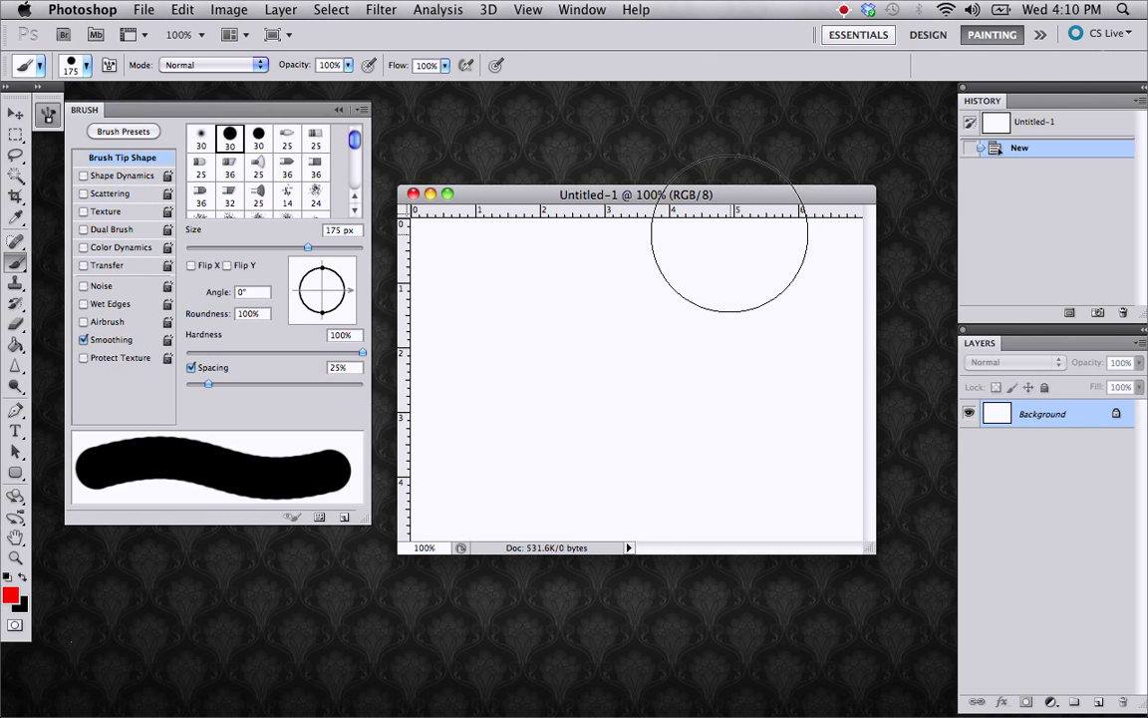
pyautogui.press('F5')
pyautogui.press('F5')
pyautogui.press('F5')
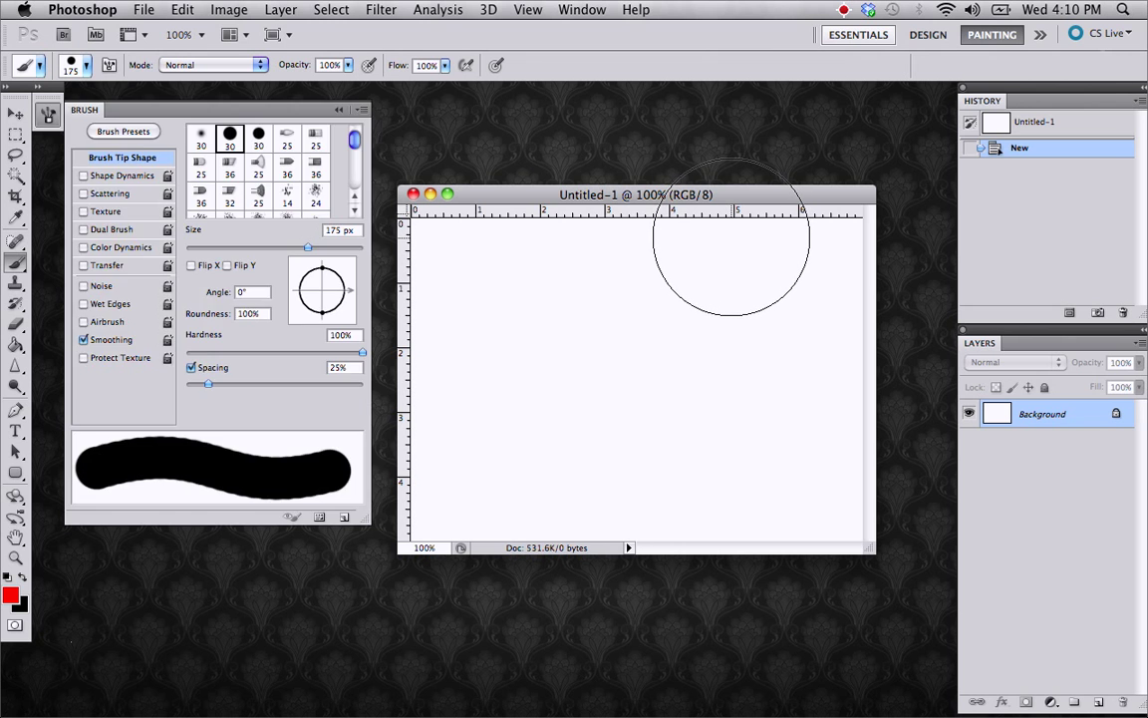
pyautogui.press('F5')
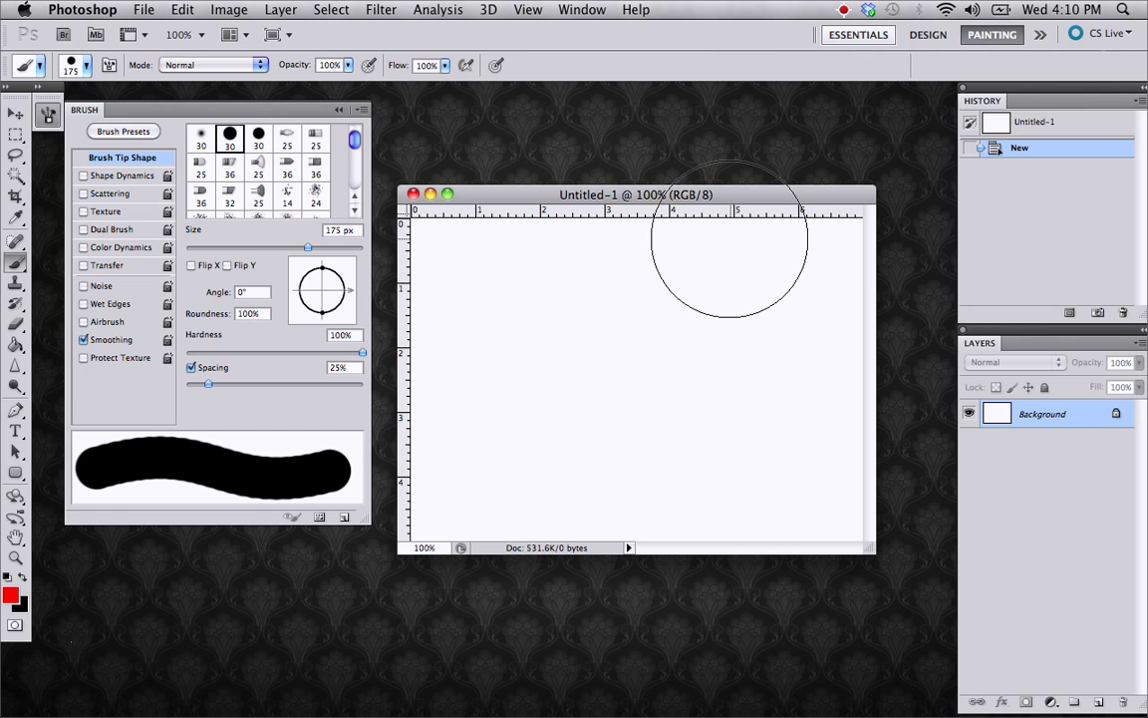
pyautogui.press('F5')
pyautogui.press('F5')
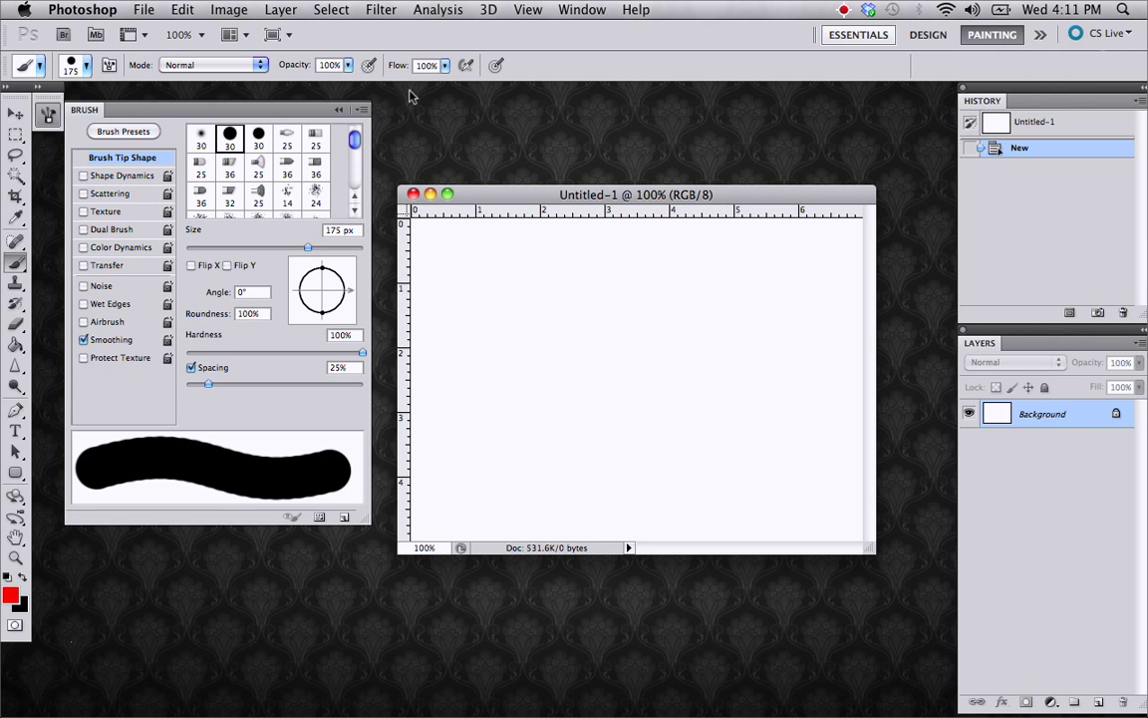
# Settle the hard round brush at 175 px and show the canvas full screen on grey.
pyautogui.click(224, 10)
pyautogui.click(372, 197)
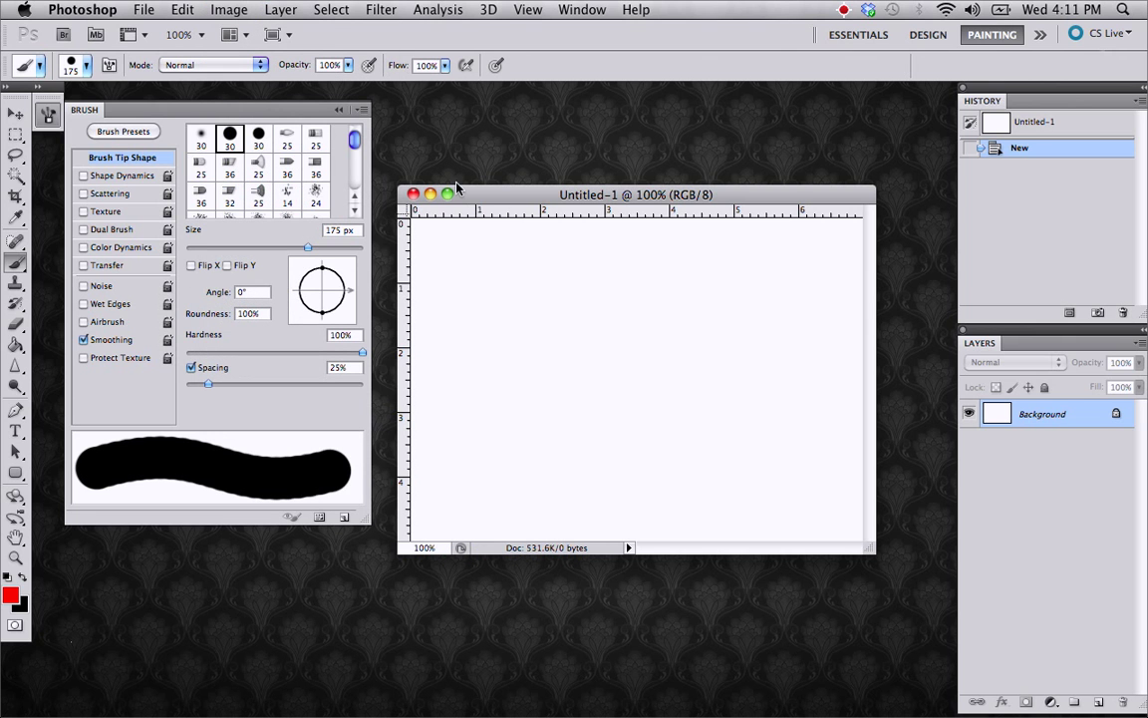
pyautogui.press('F5')
pyautogui.press('F5')
pyautogui.press('[')
pyautogui.press('[')
pyautogui.press('[')
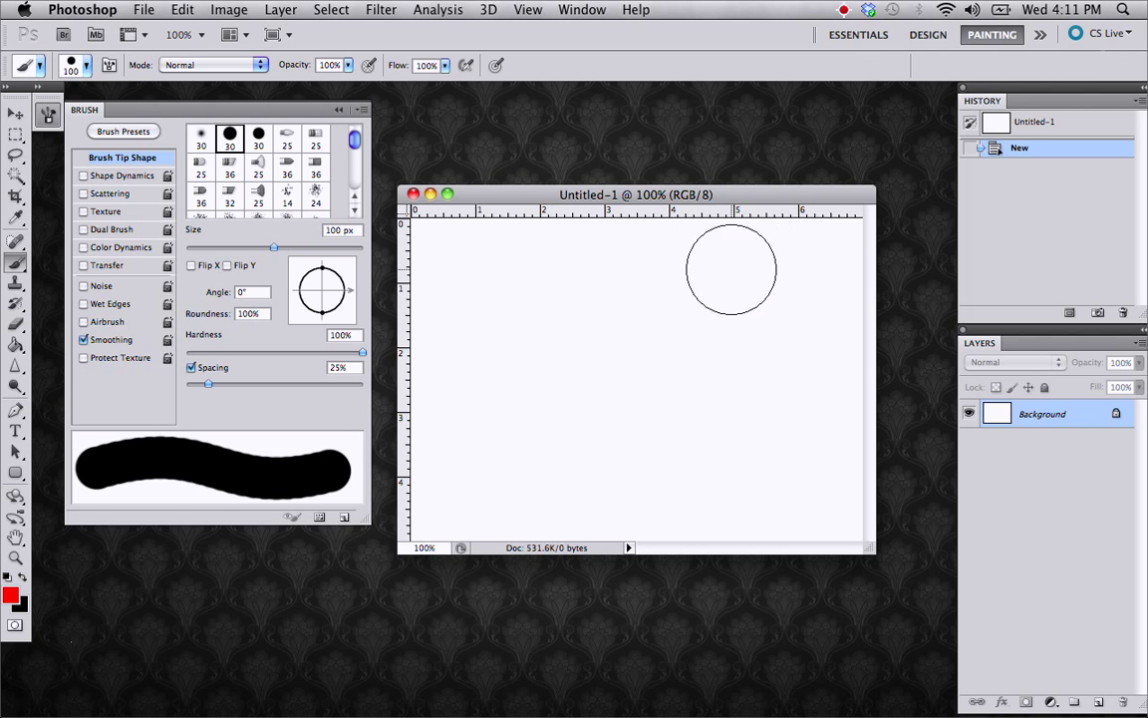
pyautogui.press(']')
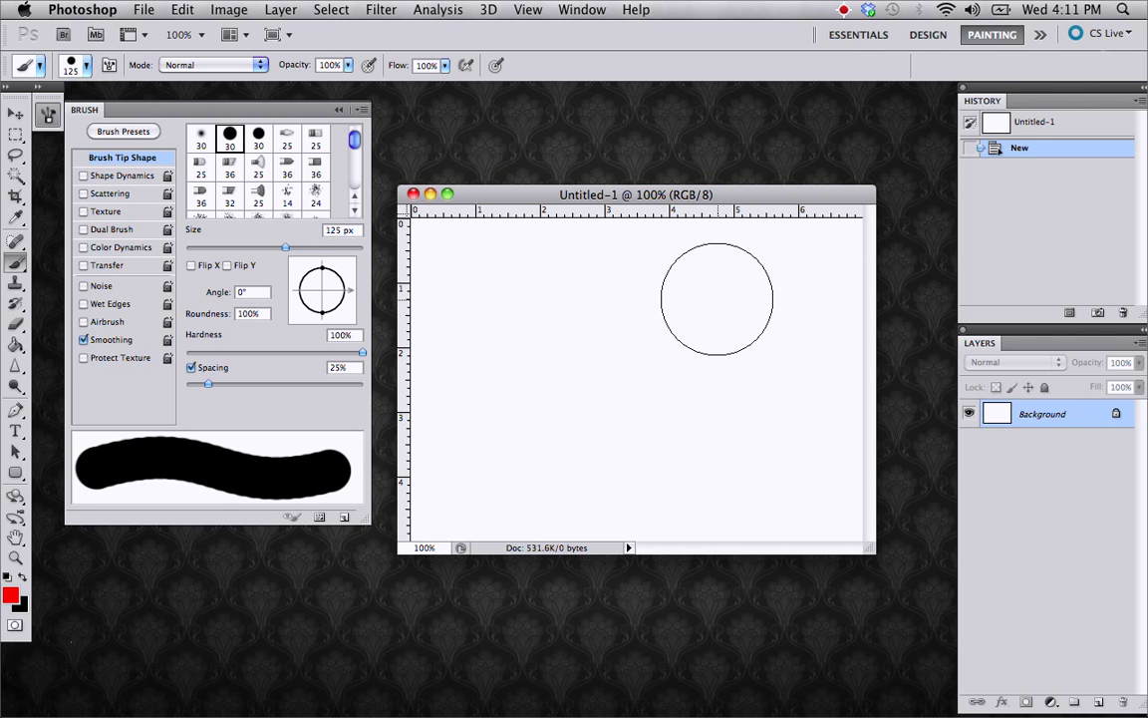
pyautogui.press('[')
pyautogui.press(']')
pyautogui.press(']')
pyautogui.press(']')
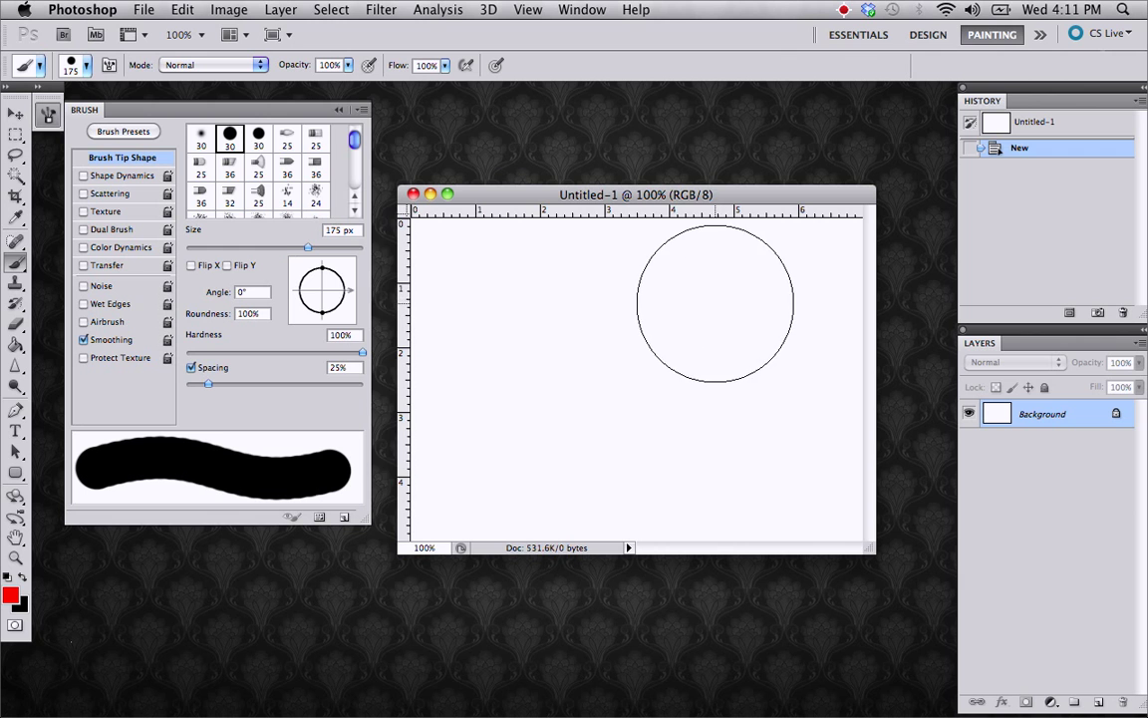
pyautogui.press('f')
pyautogui.rightClick(688, 351)
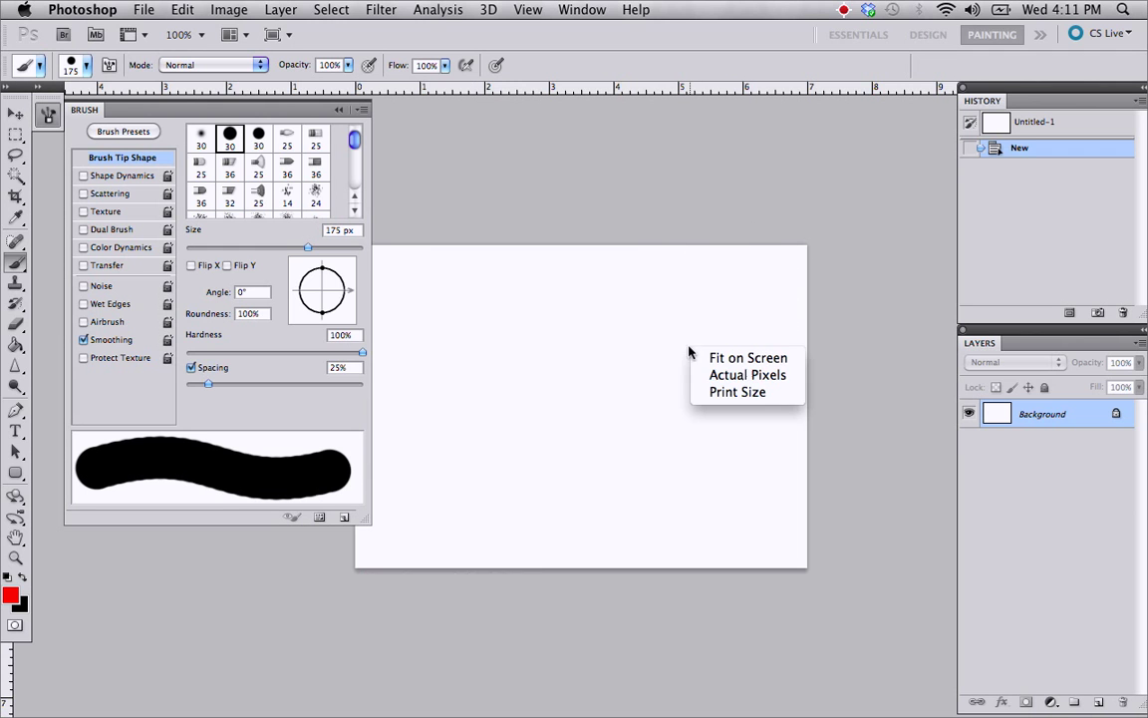
pyautogui.click(675, 416)
pyautogui.moveTo(692, 358)
pyautogui.mouseDown()
pyautogui.moveTo(666, 381)
pyautogui.moveTo(784, 346)
pyautogui.moveTo(648, 360)
pyautogui.moveTo(838, 328)
pyautogui.moveTo(562, 359)
pyautogui.moveTo(790, 362)
pyautogui.moveTo(620, 359)
pyautogui.moveTo(764, 372)
pyautogui.moveTo(755, 364)
pyautogui.mouseUp()
pyautogui.press('r')
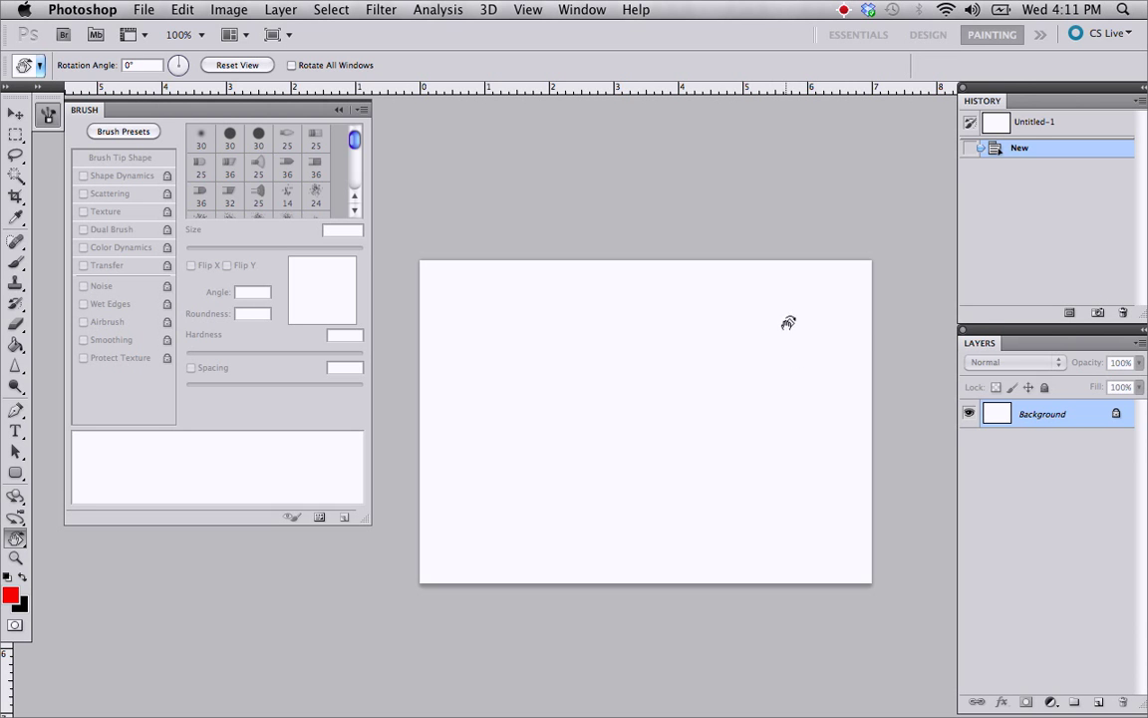
pyautogui.press('r')
pyautogui.moveTo(792, 294)
pyautogui.mouseDown()
pyautogui.moveTo(785, 287)
pyautogui.moveTo(551, 471)
pyautogui.moveTo(749, 346)
pyautogui.moveTo(718, 331)
pyautogui.moveTo(720, 310)
pyautogui.moveTo(734, 337)
pyautogui.moveTo(725, 273)
pyautogui.moveTo(649, 248)
pyautogui.moveTo(658, 219)
pyautogui.mouseUp()
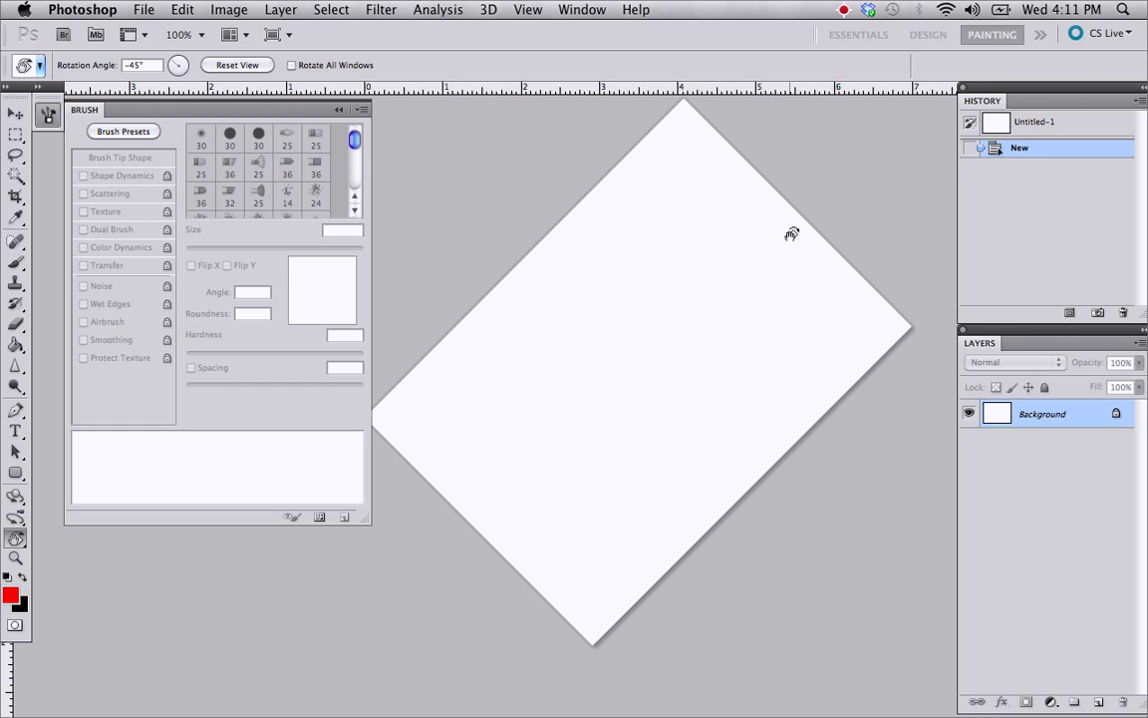
pyautogui.moveTo(798, 235); pyautogui.dragTo(851, 427)
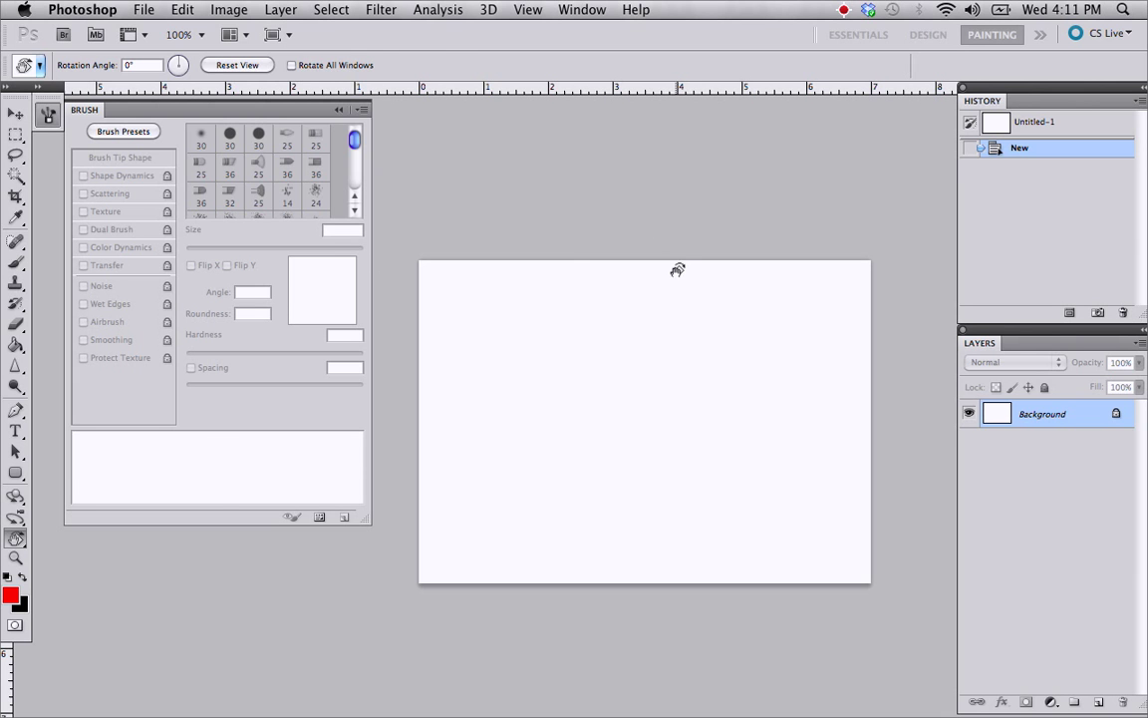
pyautogui.press('b')
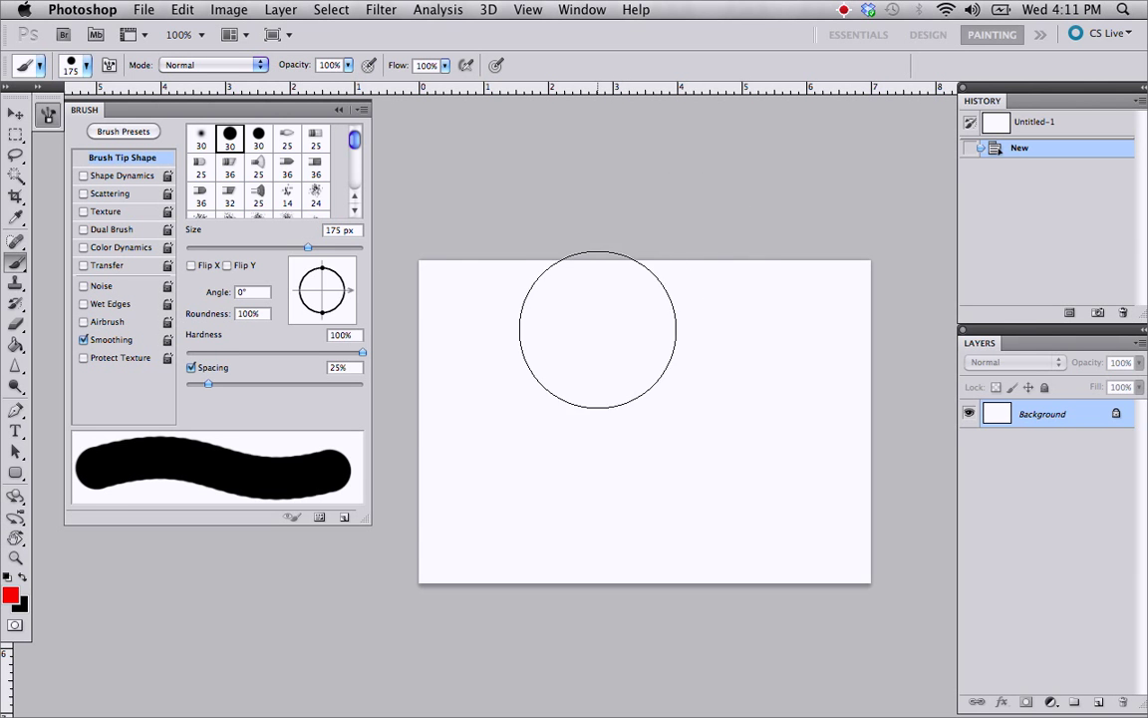
# Reset the brush presets to the defaults and close the picker, leaving a 13 px hard round tip.
pyautogui.click(86, 65)
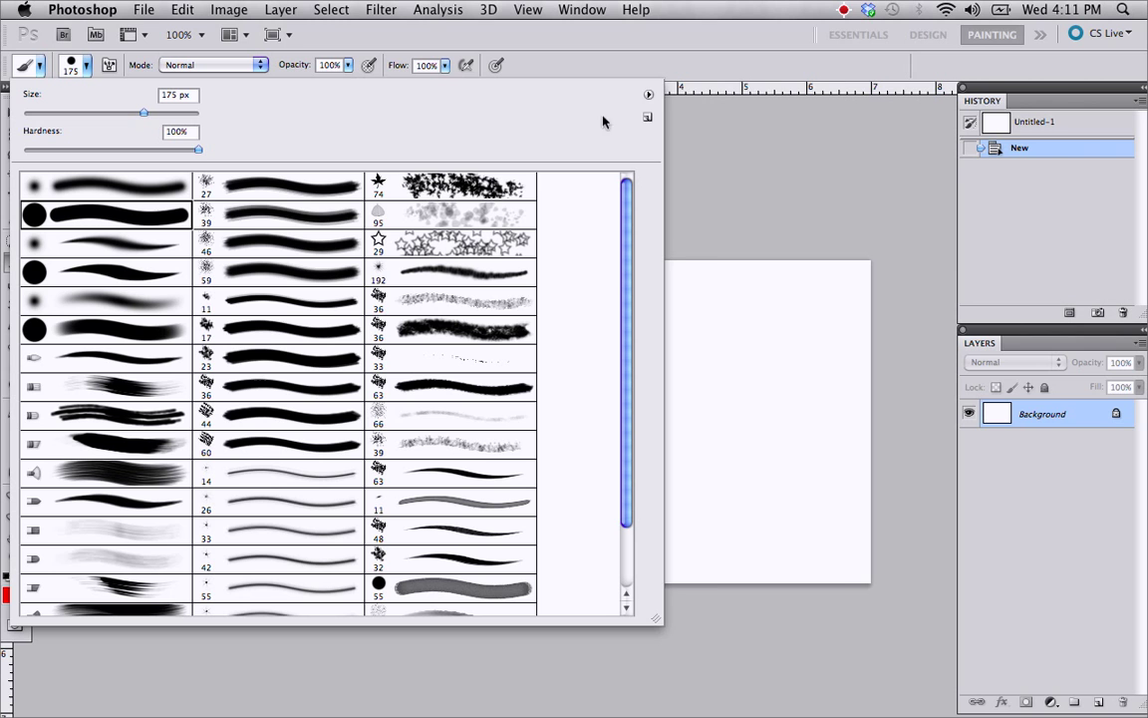
pyautogui.click(648, 96)
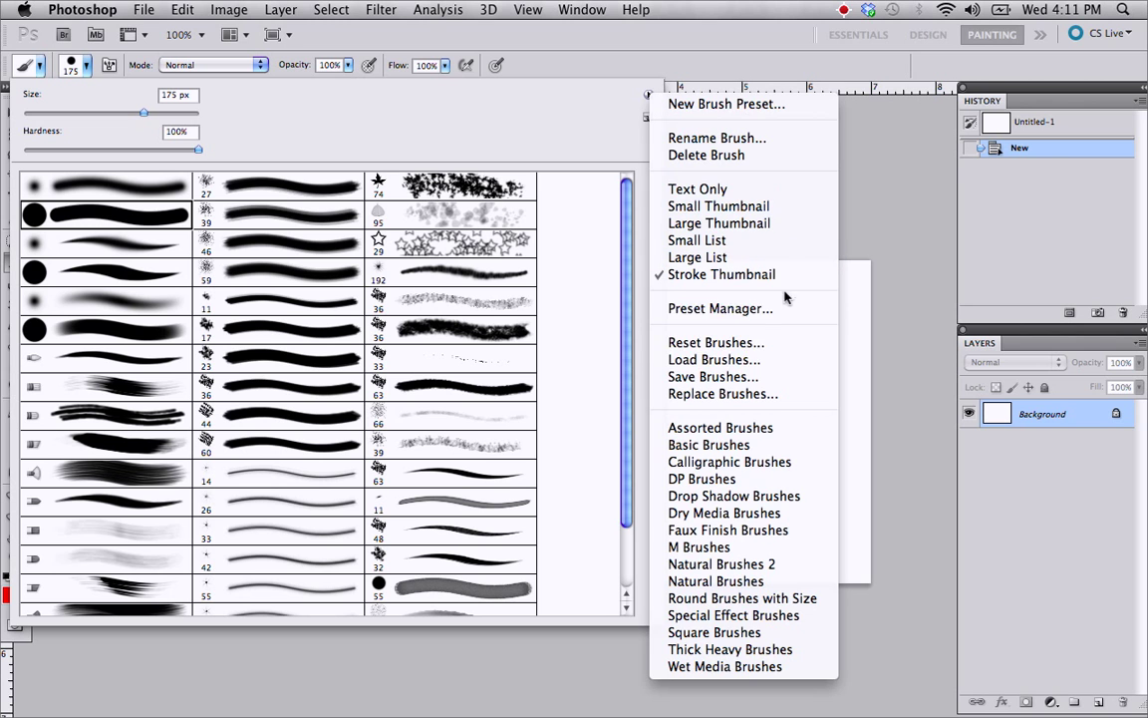
pyautogui.click(766, 343)
pyautogui.click(713, 271)
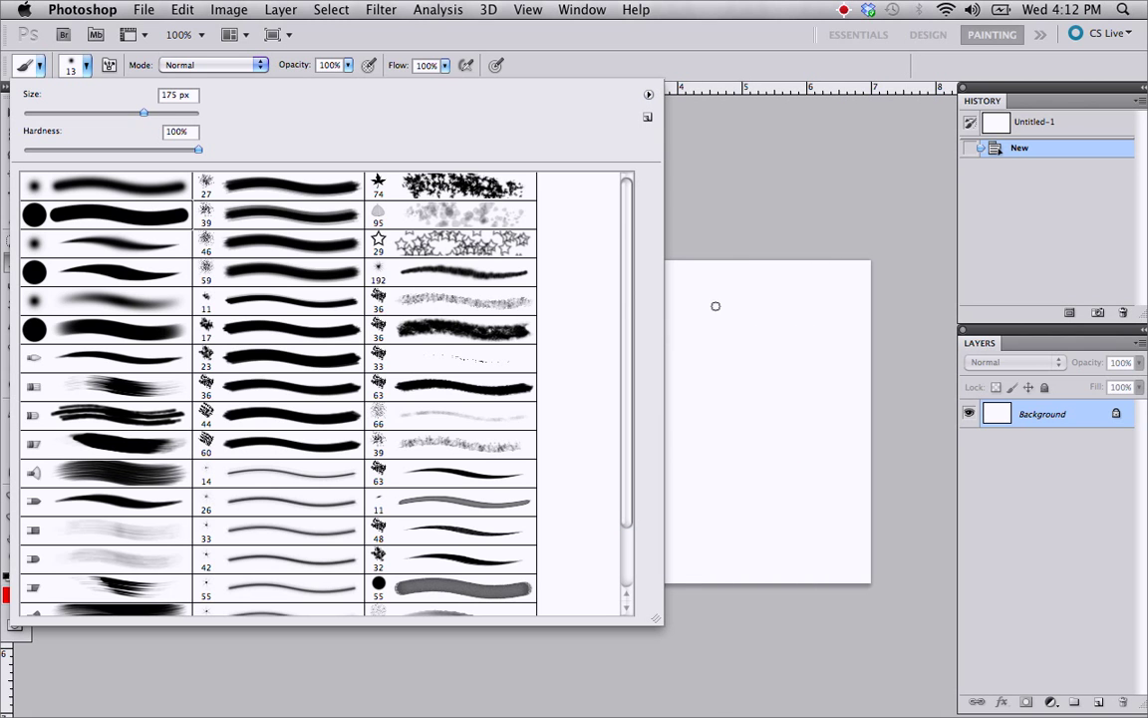
pyautogui.moveTo(626, 292)
pyautogui.mouseDown()
pyautogui.moveTo(614, 373)
pyautogui.moveTo(630, 261)
pyautogui.moveTo(615, 333)
pyautogui.moveTo(620, 185)
pyautogui.mouseUp()
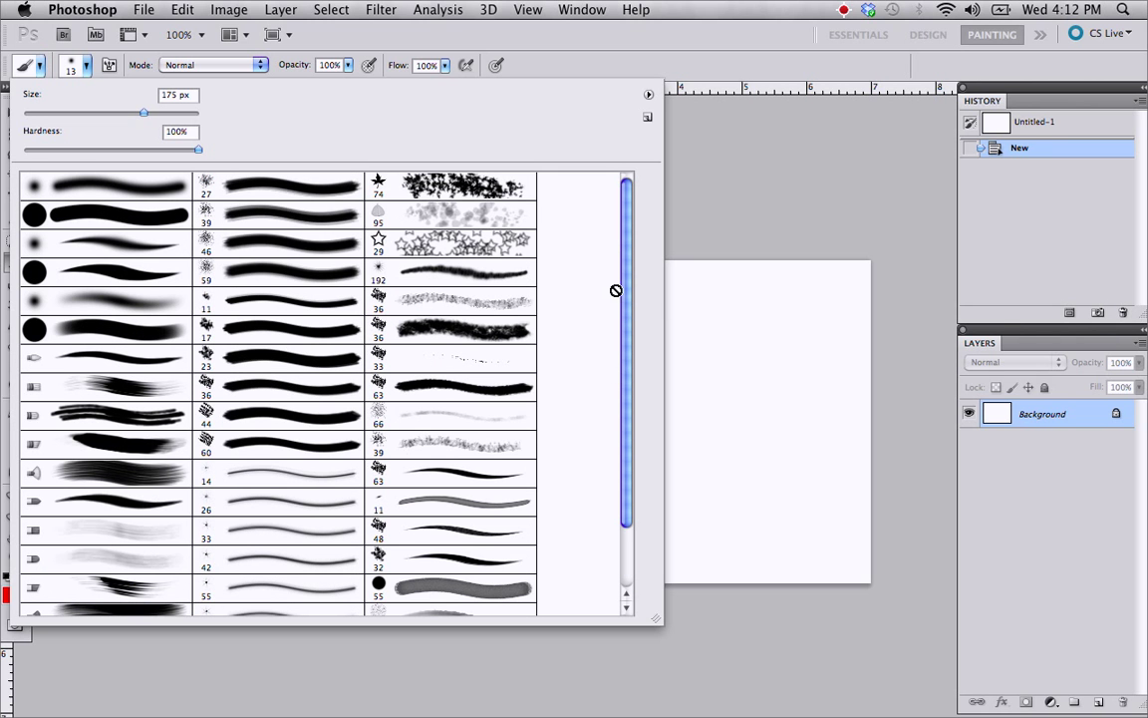
pyautogui.moveTo(626, 282); pyautogui.dragTo(621, 420)
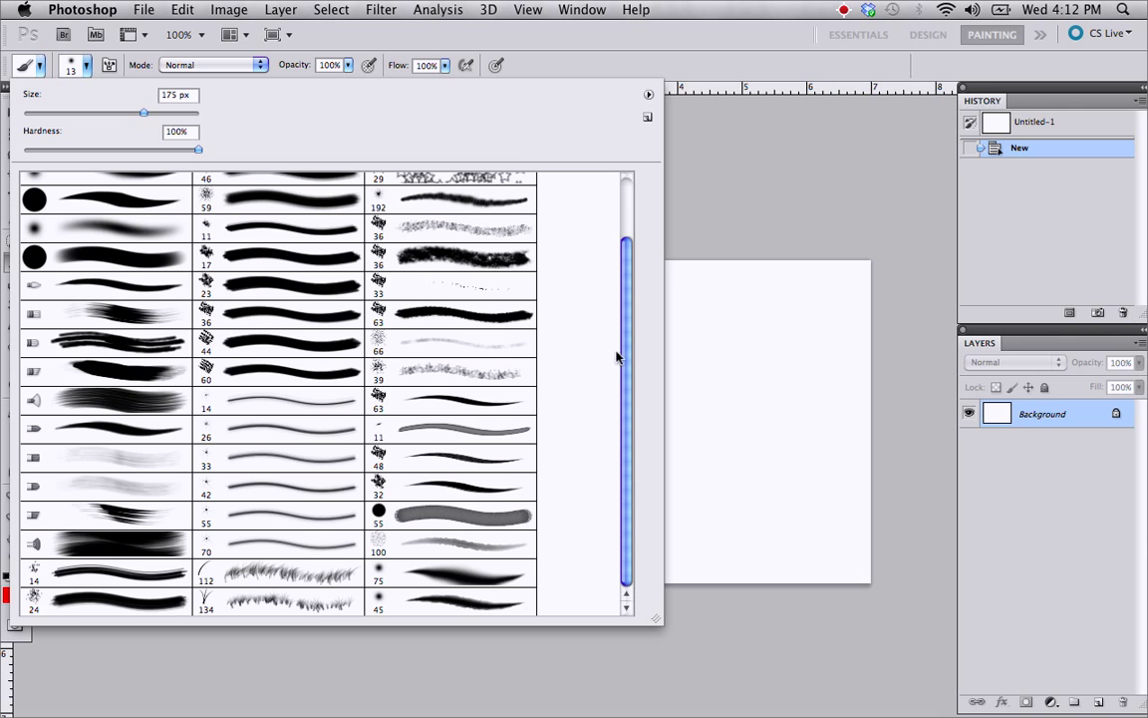
pyautogui.moveTo(616, 356); pyautogui.dragTo(502, 206)
pyautogui.press('F5')
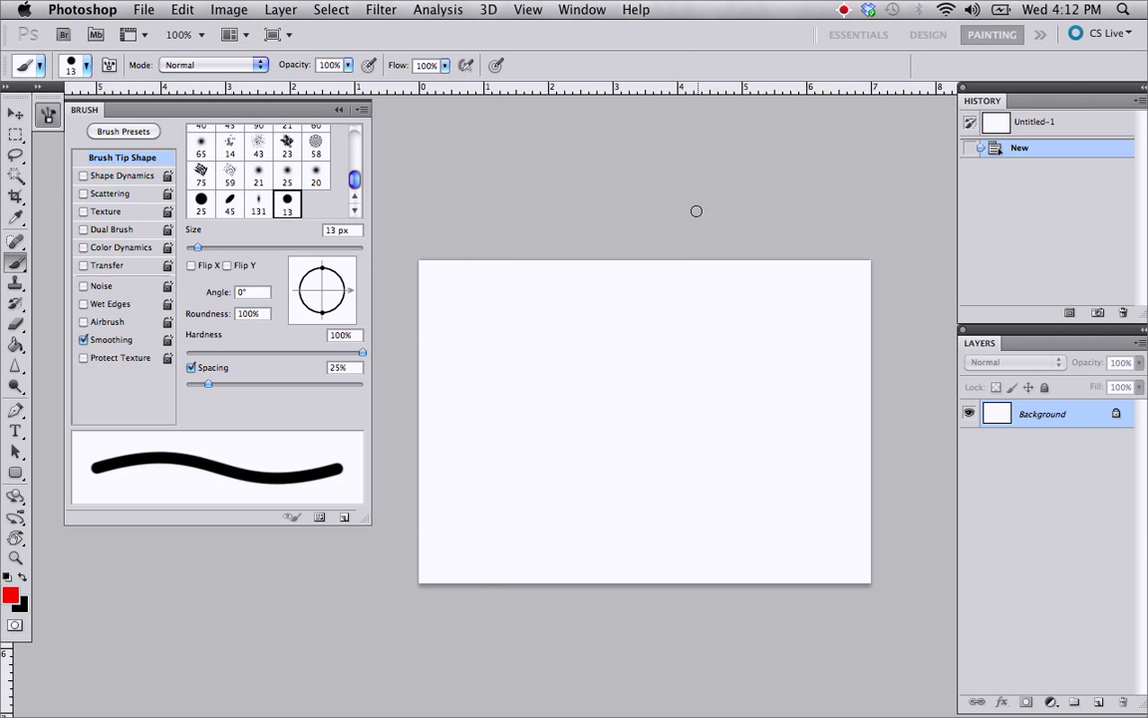
# Paint red strokes across the canvas with the 30 px round brush, undoing one stroke.
pyautogui.click(643, 379)
pyautogui.press('.')
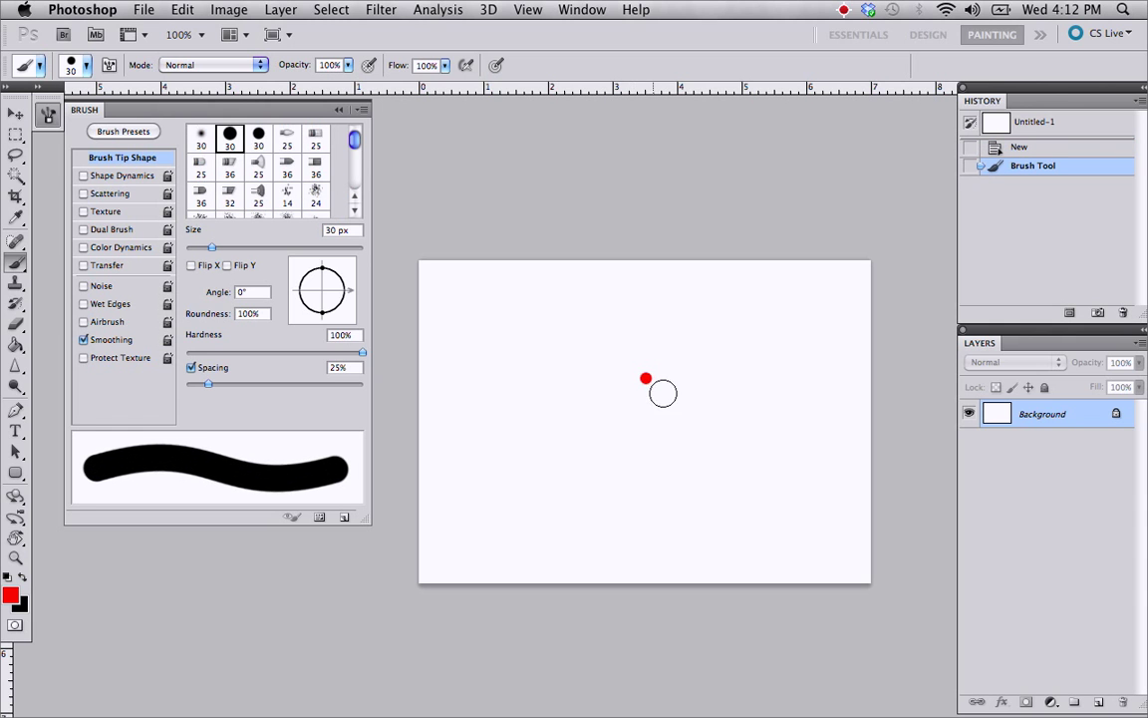
pyautogui.moveTo(661, 390)
pyautogui.mouseDown()
pyautogui.moveTo(685, 349)
pyautogui.moveTo(671, 368)
pyautogui.moveTo(698, 353)
pyautogui.moveTo(685, 398)
pyautogui.moveTo(716, 378)
pyautogui.moveTo(693, 443)
pyautogui.mouseUp()
pyautogui.hotkey('ctrl', 'z')
pyautogui.moveTo(553, 461)
pyautogui.mouseDown()
pyautogui.moveTo(643, 320)
pyautogui.moveTo(680, 313)
pyautogui.moveTo(616, 459)
pyautogui.moveTo(740, 341)
pyautogui.moveTo(679, 440)
pyautogui.moveTo(748, 410)
pyautogui.moveTo(740, 341)
pyautogui.mouseUp()
pyautogui.moveTo(788, 410)
pyautogui.mouseDown()
pyautogui.moveTo(813, 434)
pyautogui.moveTo(786, 404)
pyautogui.moveTo(707, 494)
pyautogui.moveTo(817, 352)
pyautogui.moveTo(758, 476)
pyautogui.moveTo(760, 533)
pyautogui.moveTo(830, 533)
pyautogui.moveTo(859, 447)
pyautogui.moveTo(653, 415)
pyautogui.moveTo(567, 458)
pyautogui.moveTo(484, 474)
pyautogui.moveTo(462, 412)
pyautogui.moveTo(467, 435)
pyautogui.moveTo(430, 480)
pyautogui.moveTo(458, 467)
pyautogui.moveTo(430, 505)
pyautogui.moveTo(456, 417)
pyautogui.moveTo(494, 475)
pyautogui.moveTo(522, 491)
pyautogui.moveTo(559, 469)
pyautogui.moveTo(603, 406)
pyautogui.moveTo(613, 426)
pyautogui.moveTo(597, 361)
pyautogui.moveTo(608, 284)
pyautogui.mouseUp()
pyautogui.click(502, 286)
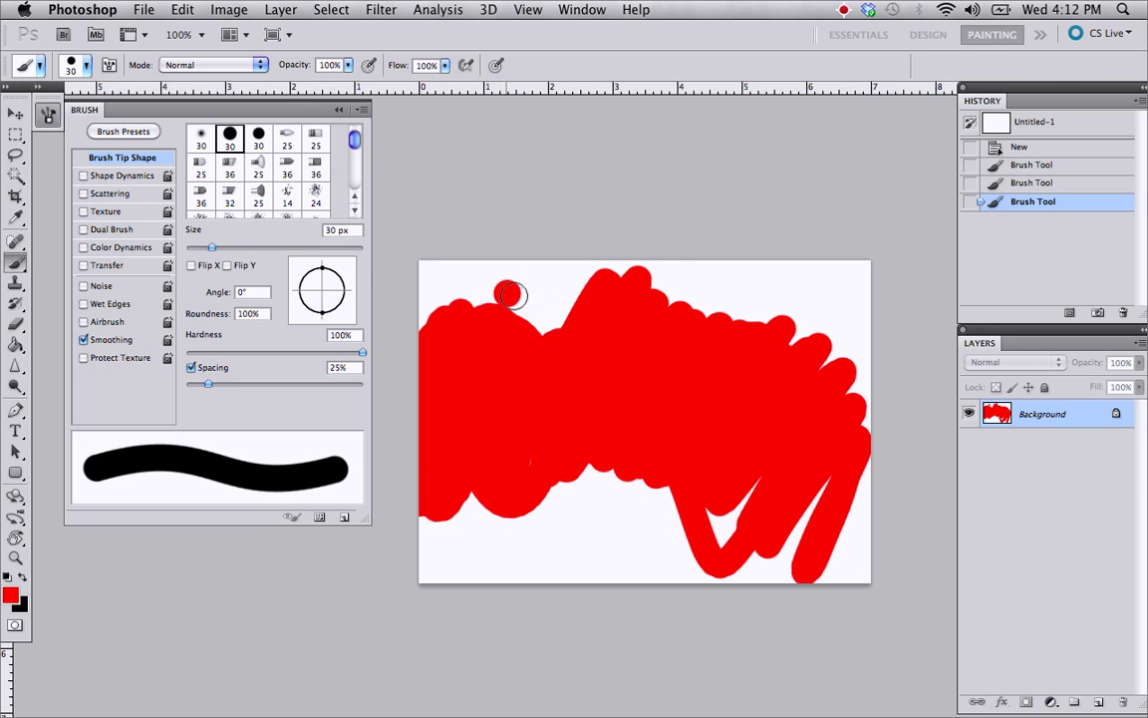
# Enlarge the brush to 70 px and paint red over the remaining white areas.
pyautogui.click(85, 65)
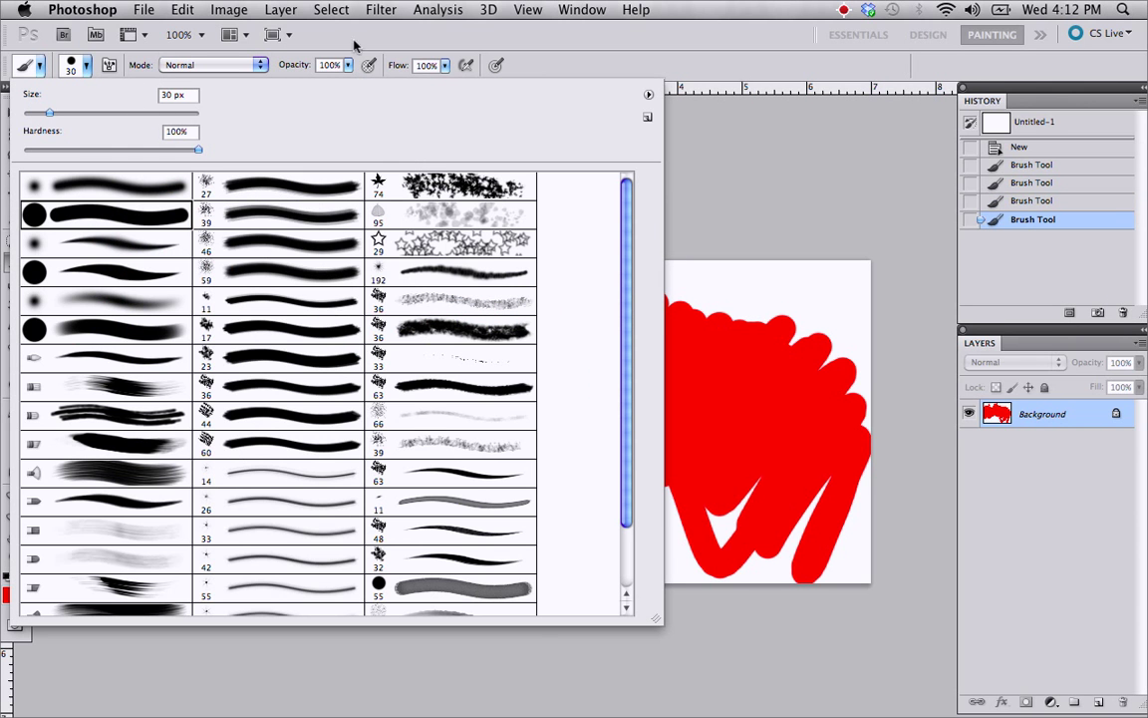
pyautogui.press('F5')
pyautogui.press(']')
pyautogui.press(']')
pyautogui.press(']')
pyautogui.press(']')
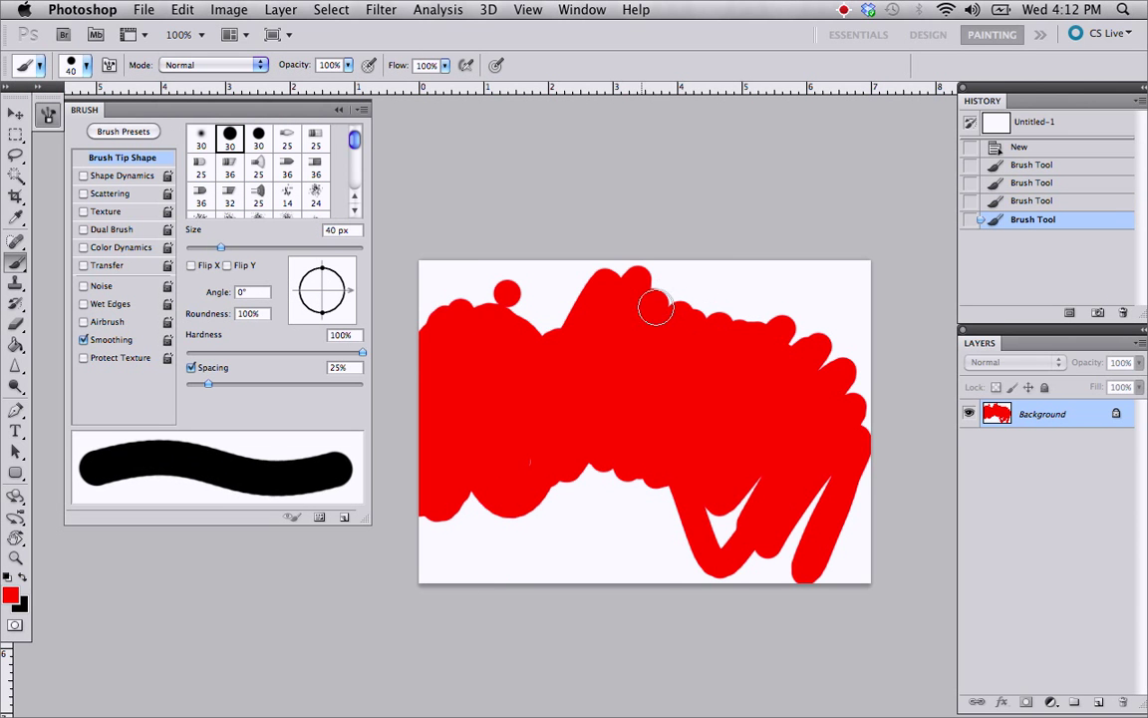
pyautogui.moveTo(437, 325)
pyautogui.mouseDown()
pyautogui.moveTo(436, 308)
pyautogui.moveTo(776, 260)
pyautogui.moveTo(843, 468)
pyautogui.moveTo(690, 554)
pyautogui.moveTo(435, 531)
pyautogui.moveTo(648, 525)
pyautogui.moveTo(876, 488)
pyautogui.moveTo(770, 339)
pyautogui.moveTo(797, 300)
pyautogui.moveTo(807, 346)
pyautogui.moveTo(726, 313)
pyautogui.mouseUp()
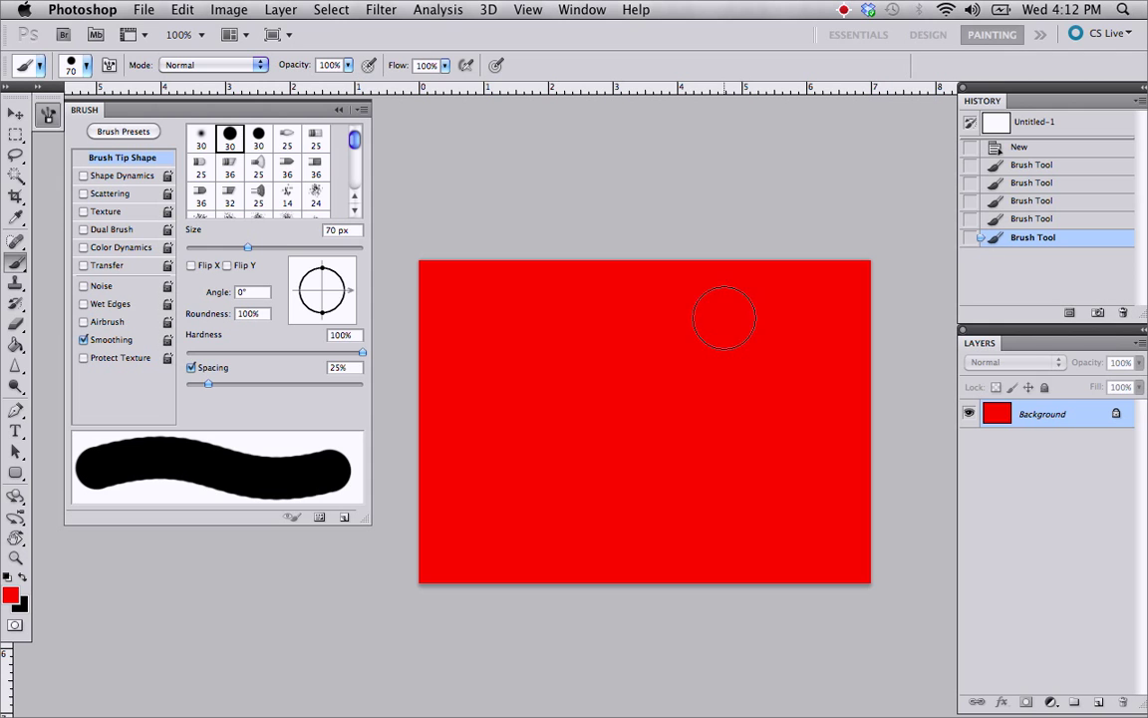
pyautogui.press('x')
# Set brush hardness to 0%, enlarge the black tip, and undo a soft test stroke.
pyautogui.moveTo(361, 353)
pyautogui.mouseDown()
pyautogui.moveTo(129, 353)
pyautogui.moveTo(395, 357)
pyautogui.moveTo(170, 362)
pyautogui.mouseUp()
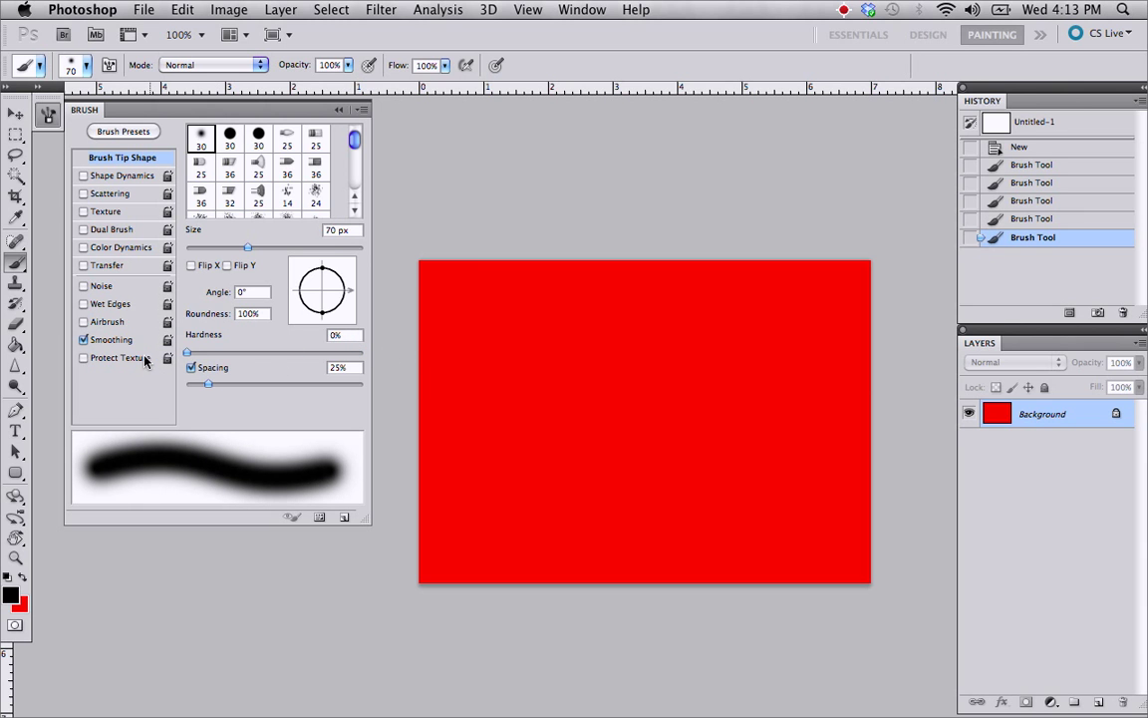
pyautogui.press(']')
pyautogui.press(']')
pyautogui.press(']')
pyautogui.press(']')
pyautogui.press(']')
pyautogui.moveTo(444, 426)
pyautogui.mouseDown()
pyautogui.moveTo(614, 370)
pyautogui.moveTo(716, 360)
pyautogui.moveTo(838, 385)
pyautogui.mouseUp()
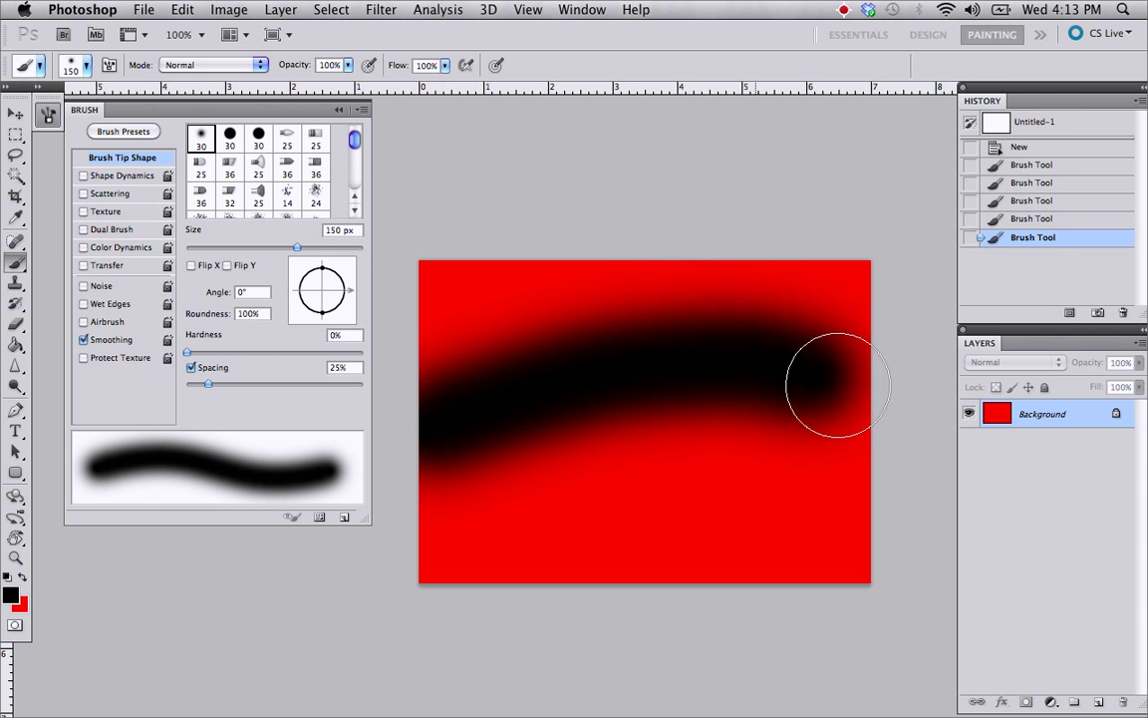
pyautogui.press('super+z')
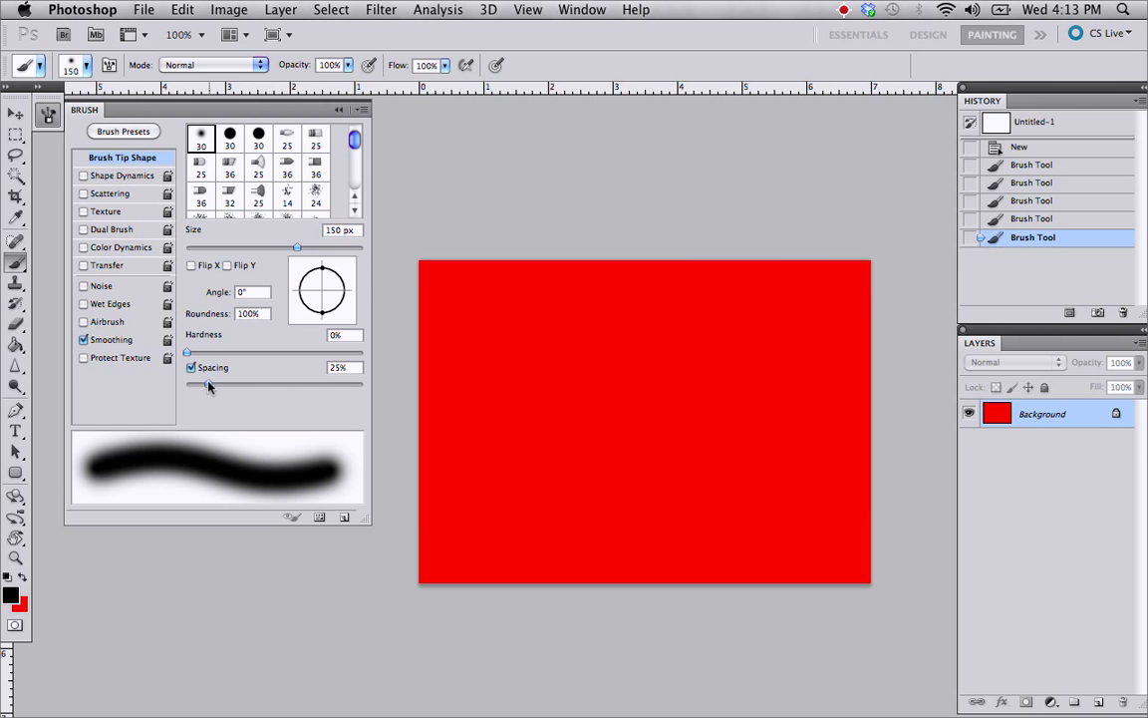
# Try several brush spacing values with soft black test strokes, undoing each one.
pyautogui.moveTo(209, 387); pyautogui.dragTo(286, 384)
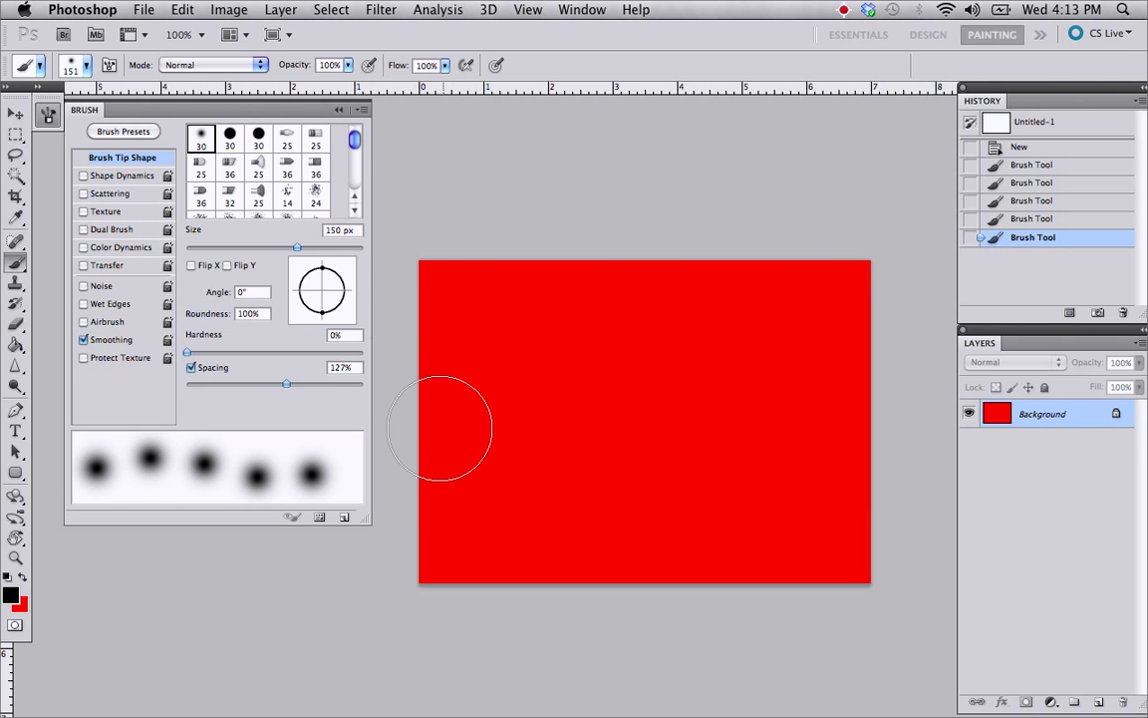
pyautogui.moveTo(434, 389); pyautogui.dragTo(692, 308)
pyautogui.press('super+z')
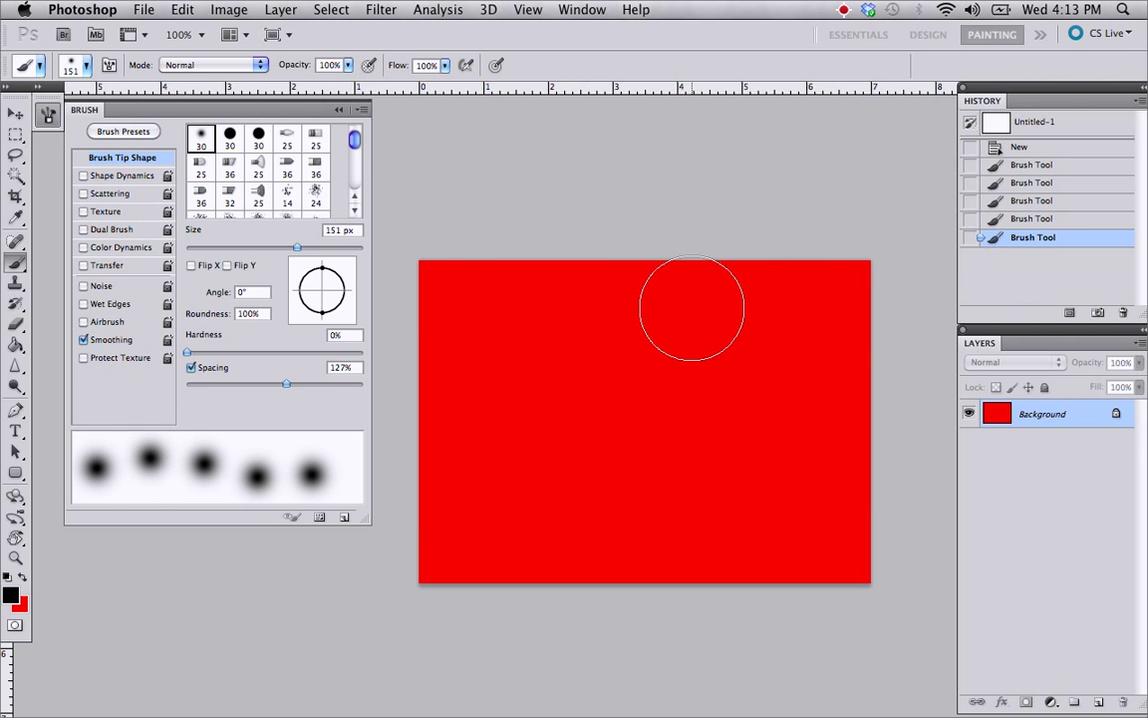
pyautogui.moveTo(285, 386)
pyautogui.mouseDown()
pyautogui.moveTo(190, 370)
pyautogui.moveTo(213, 369)
pyautogui.mouseUp()
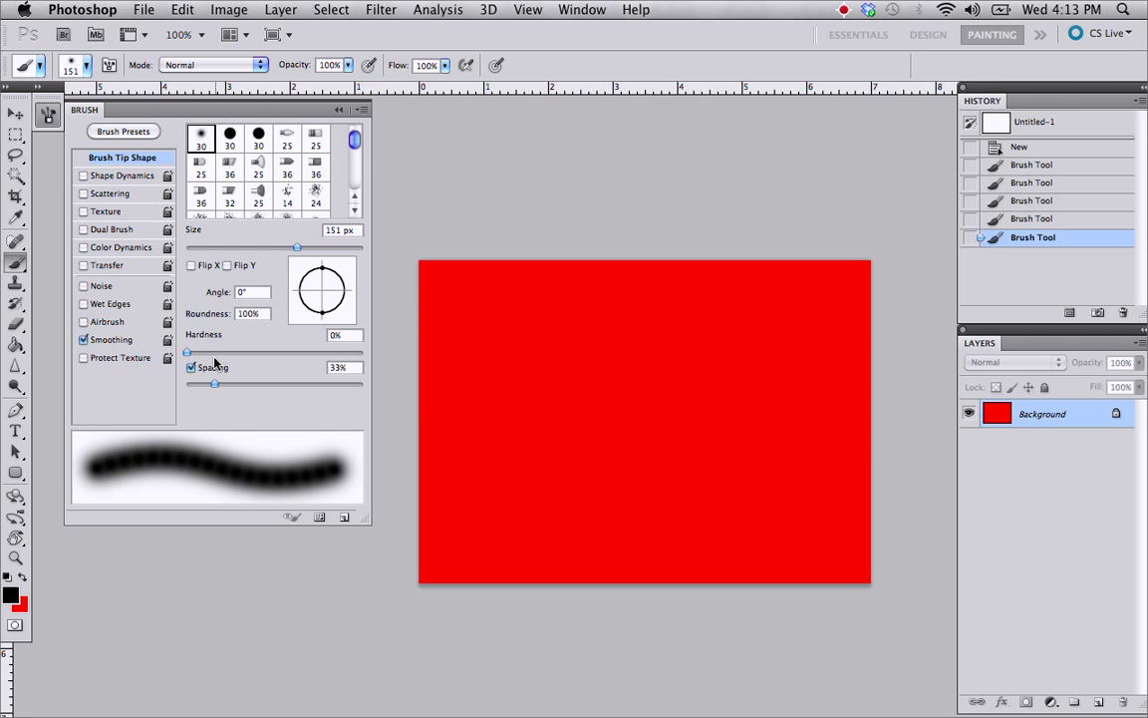
pyautogui.moveTo(410, 462)
pyautogui.mouseDown()
pyautogui.moveTo(525, 435)
pyautogui.moveTo(840, 313)
pyautogui.moveTo(878, 279)
pyautogui.mouseUp()
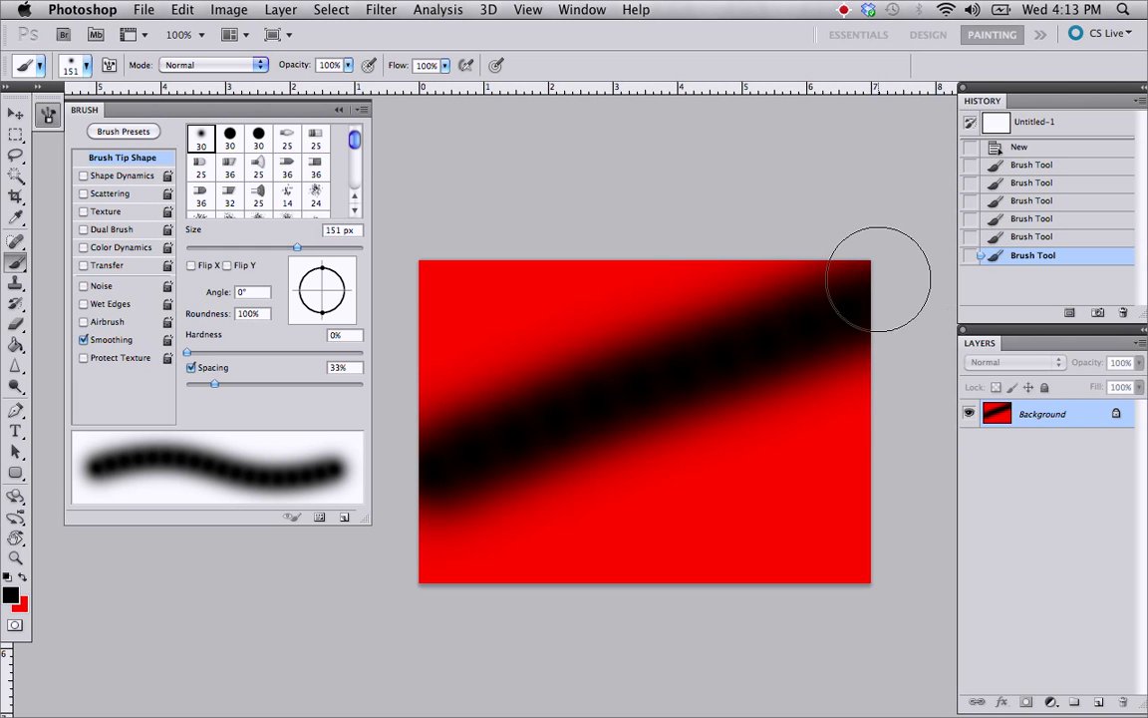
pyautogui.press('super+z')
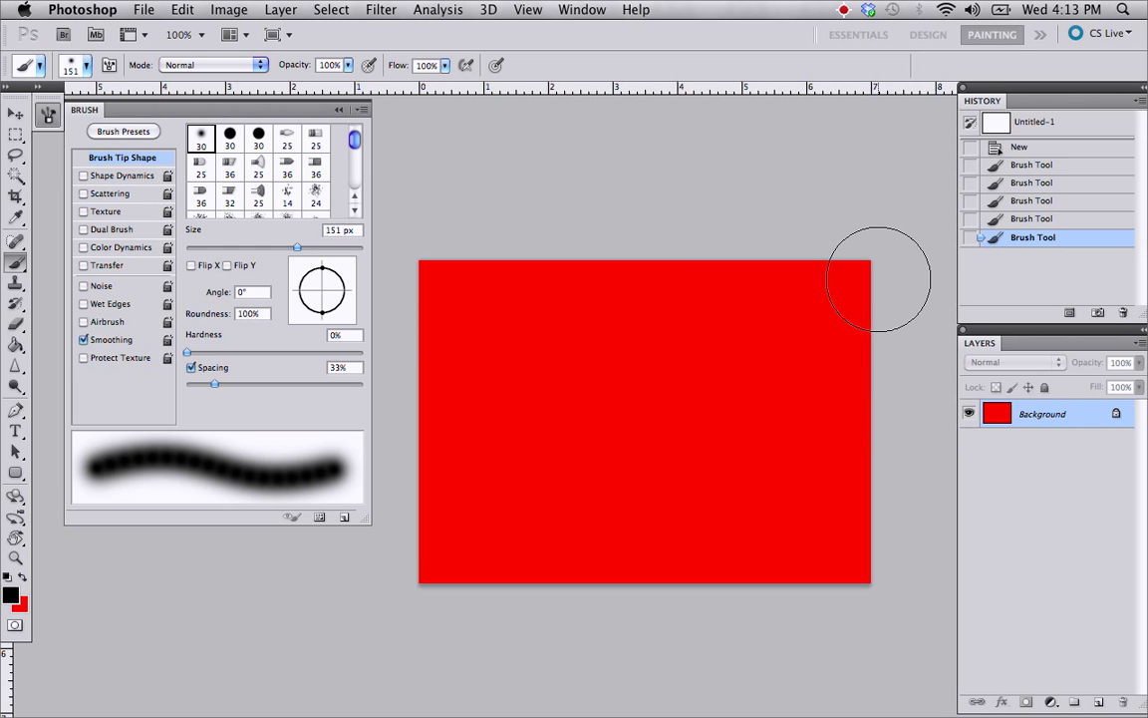
pyautogui.moveTo(214, 384); pyautogui.dragTo(183, 386)
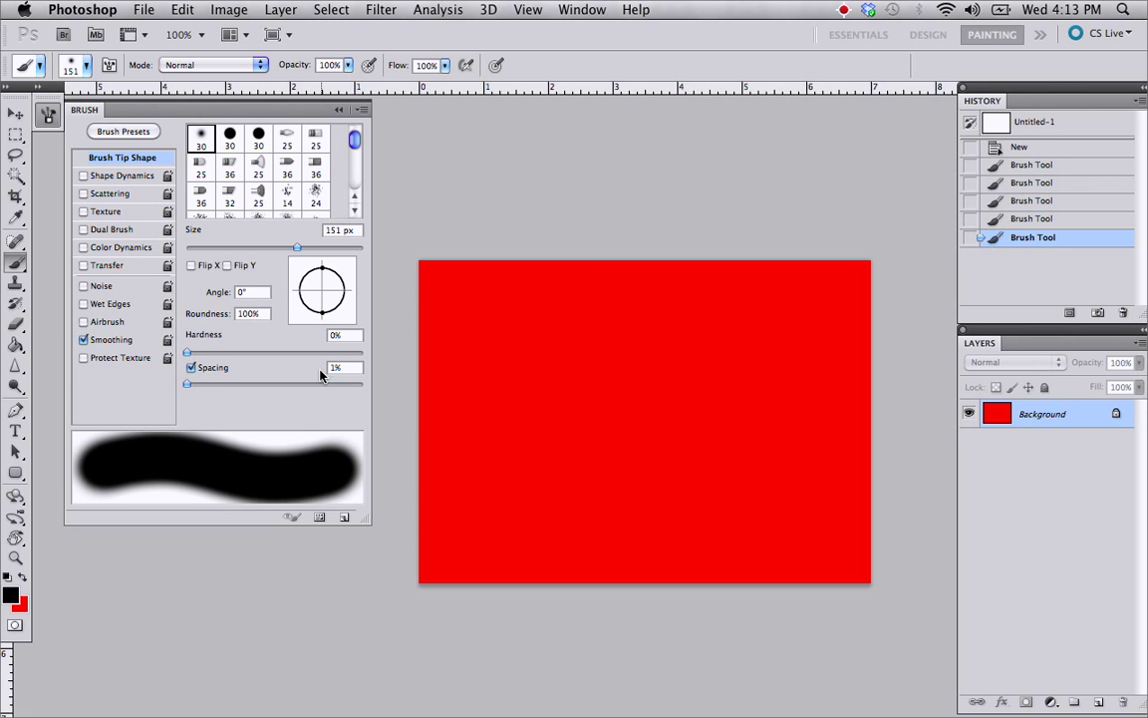
pyautogui.moveTo(472, 453)
pyautogui.mouseDown()
pyautogui.moveTo(710, 346)
pyautogui.moveTo(866, 295)
pyautogui.mouseUp()
pyautogui.press('super+z')
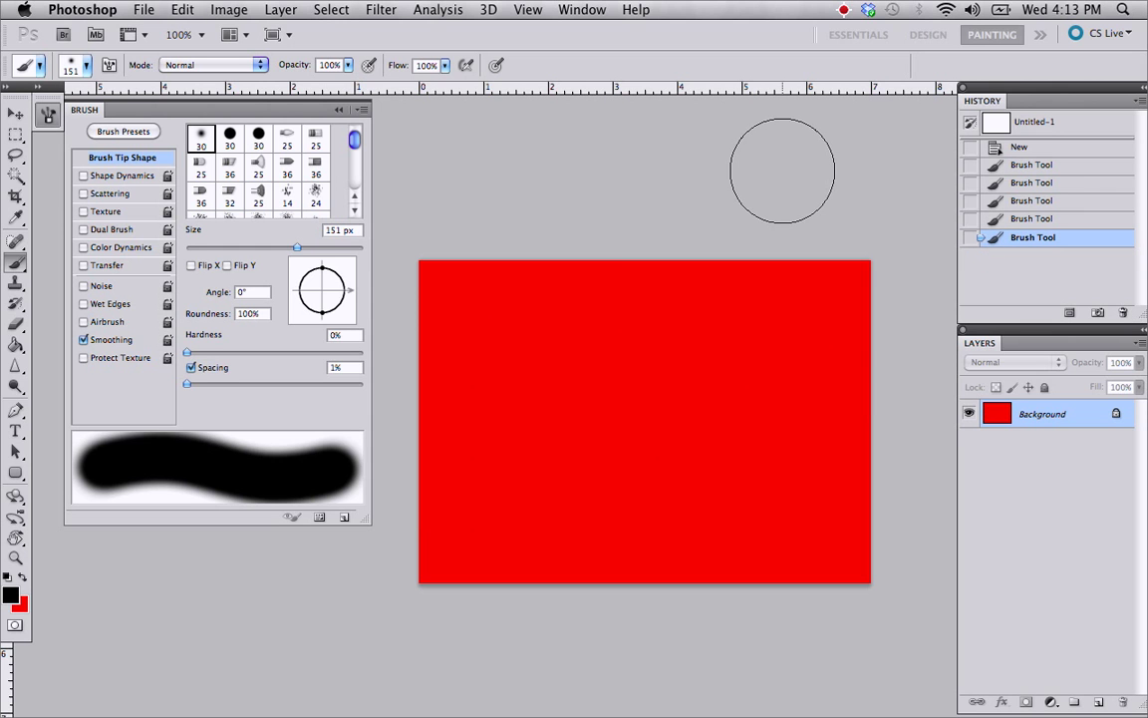
pyautogui.moveTo(188, 386); pyautogui.dragTo(197, 384)
pyautogui.moveTo(436, 484)
pyautogui.mouseDown()
pyautogui.moveTo(787, 313)
pyautogui.moveTo(773, 284)
pyautogui.mouseUp()
pyautogui.press('super+z')
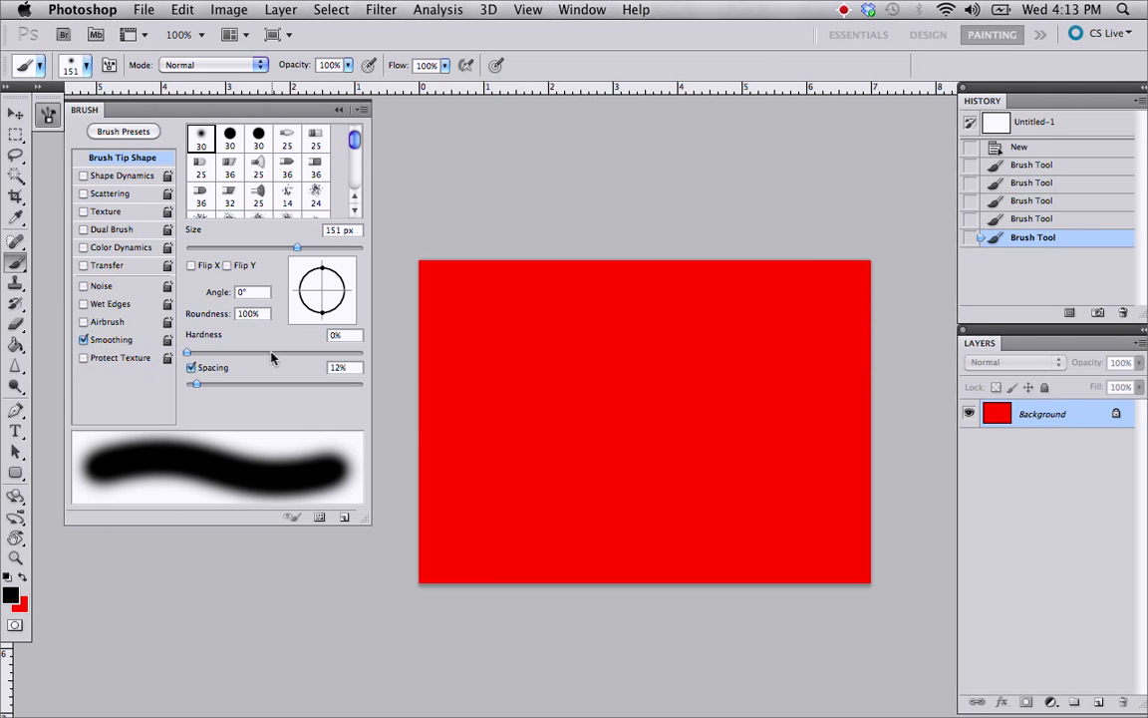
# Set hardness to 100% and spacing to 37%, undoing the hard-edged test stroke.
pyautogui.moveTo(274, 354); pyautogui.dragTo(547, 336)
pyautogui.moveTo(197, 384); pyautogui.dragTo(219, 384)
pyautogui.moveTo(469, 487)
pyautogui.mouseDown()
pyautogui.moveTo(646, 397)
pyautogui.moveTo(897, 244)
pyautogui.mouseUp()
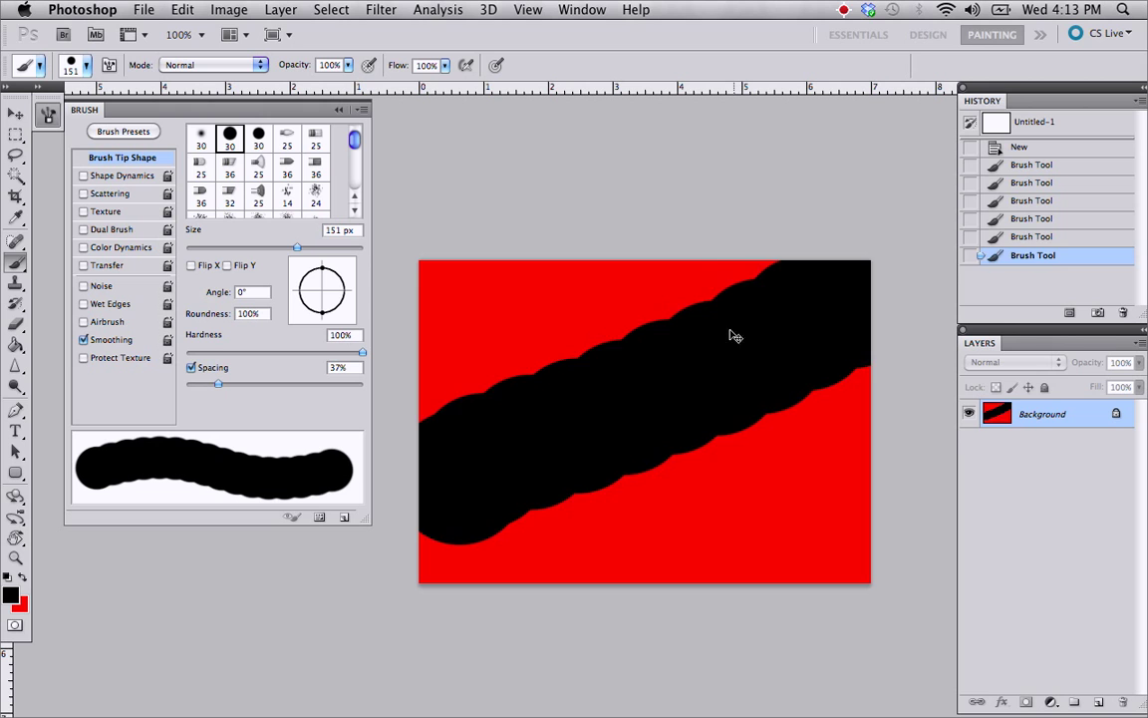
pyautogui.press('super+z')
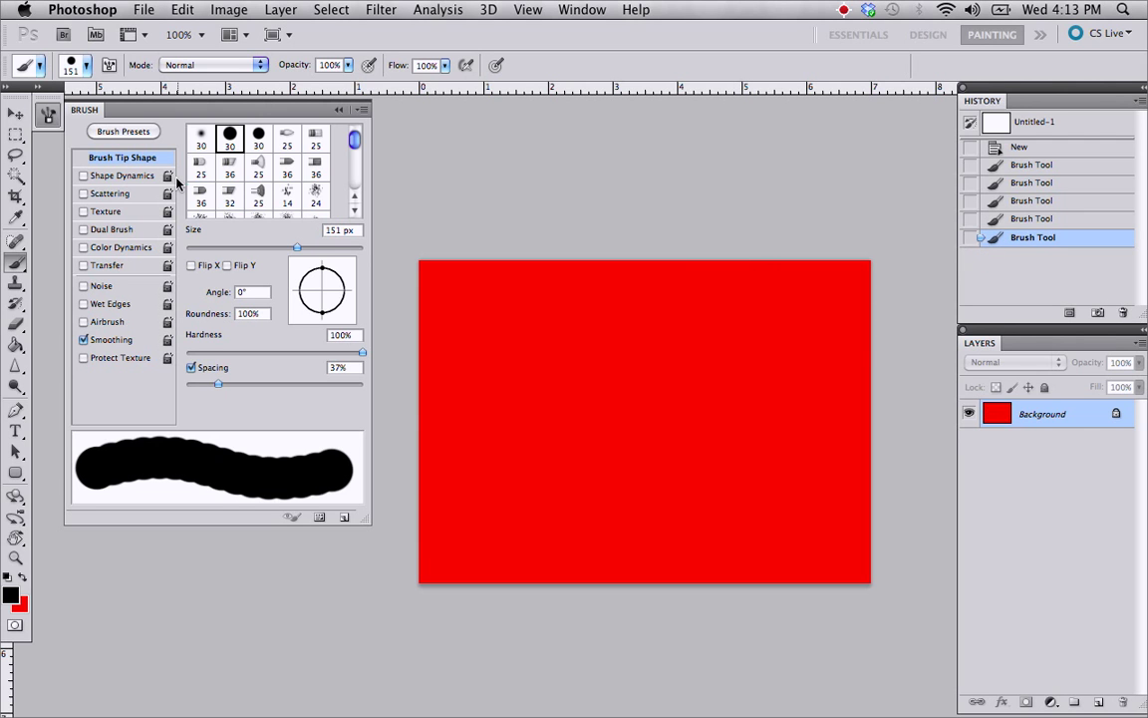
# Enable Shape Dynamics with 0% Minimum Diameter, 1% spacing and a 35 px brush.
pyautogui.click(122, 176)
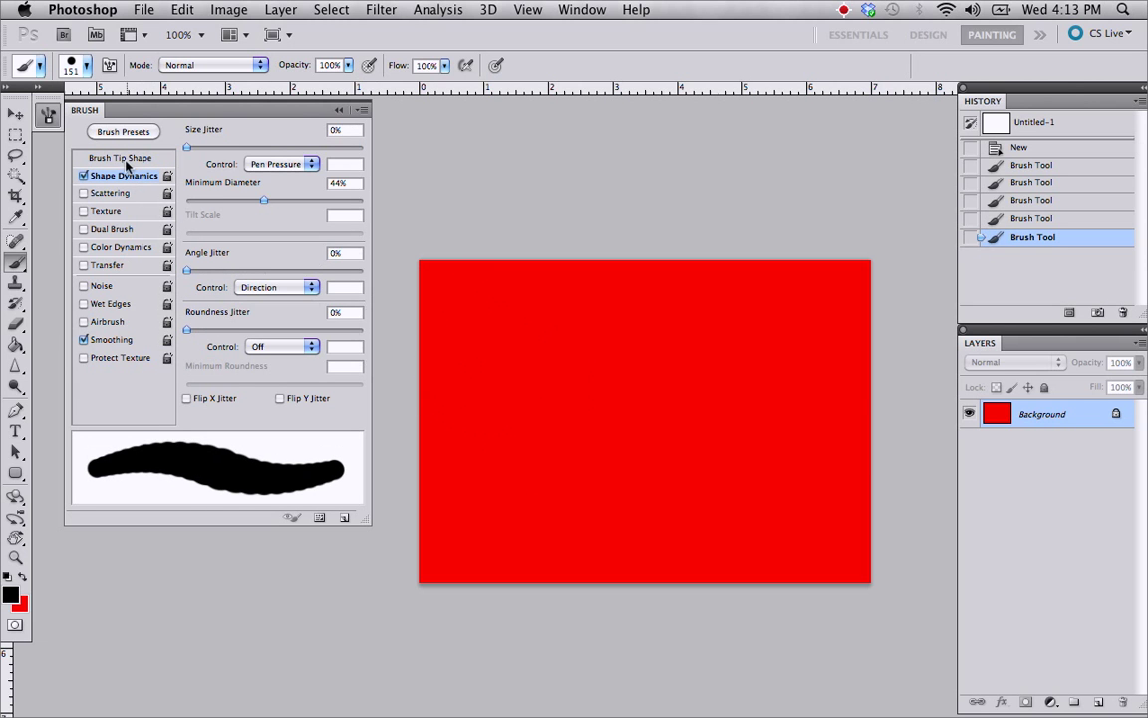
pyautogui.click(125, 159)
pyautogui.moveTo(236, 384); pyautogui.dragTo(187, 384)
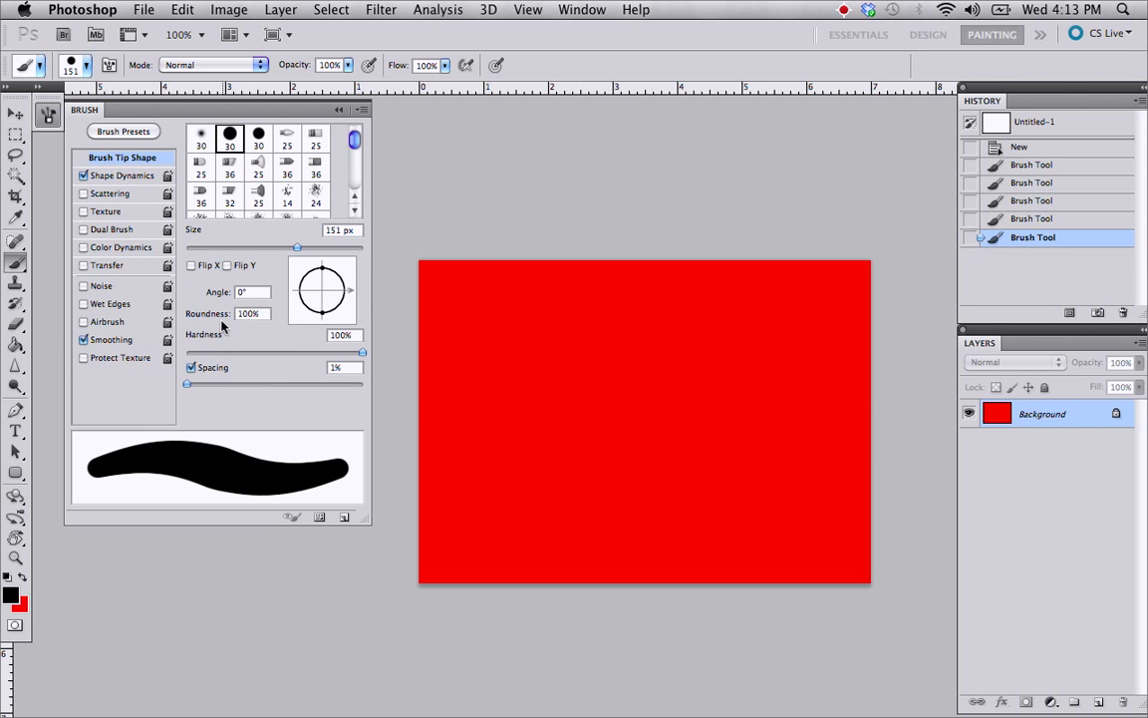
pyautogui.click(113, 175)
pyautogui.press('[')
pyautogui.press('[')
pyautogui.press('[')
pyautogui.press('[')
pyautogui.press('[')
pyautogui.press('[')
pyautogui.press('[')
pyautogui.press('[')
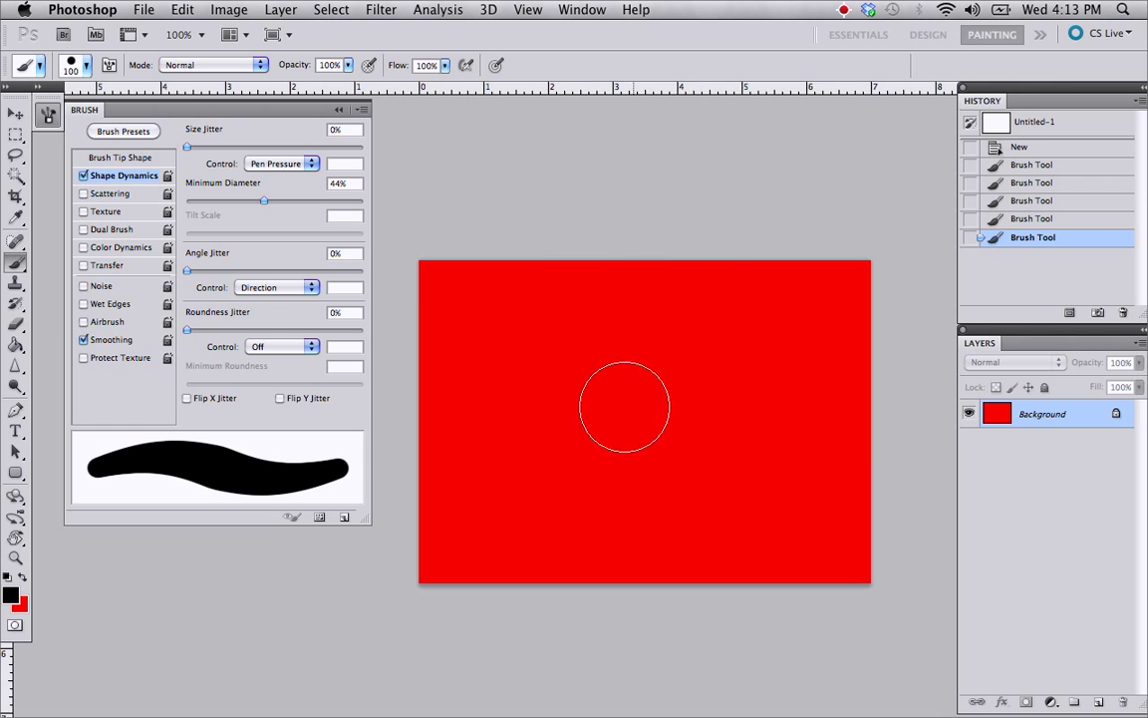
pyautogui.press('[')
pyautogui.press('[')
pyautogui.press('[')
pyautogui.press('[')
pyautogui.press('[')
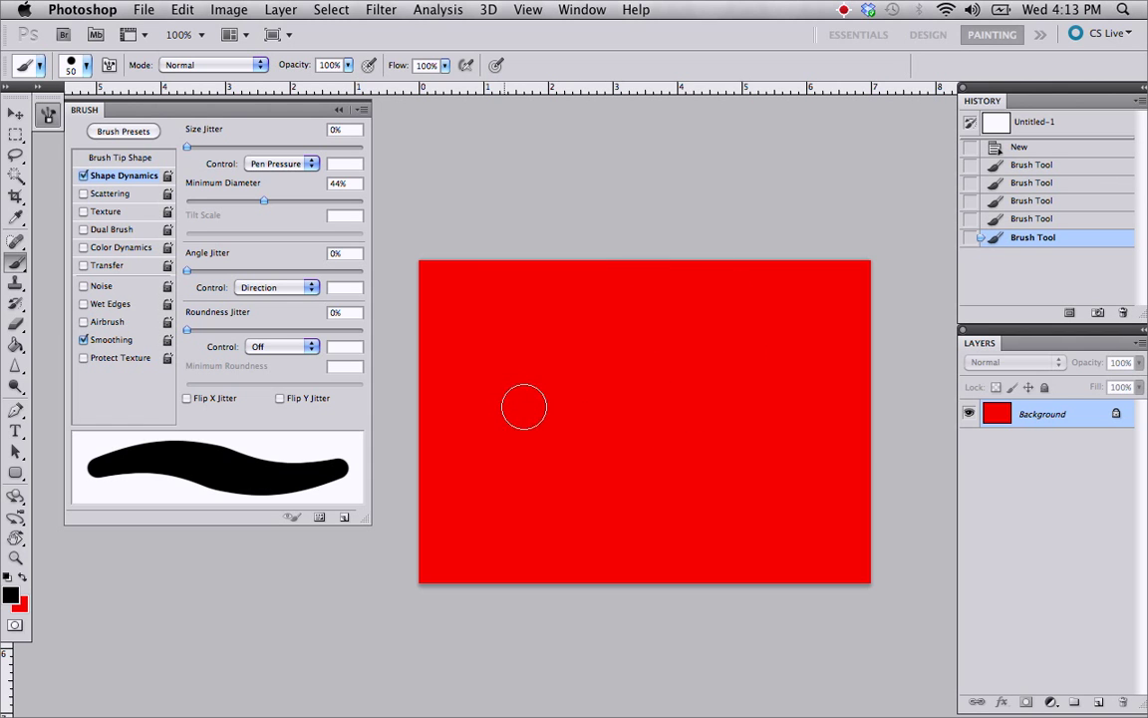
pyautogui.moveTo(249, 204); pyautogui.dragTo(182, 203)
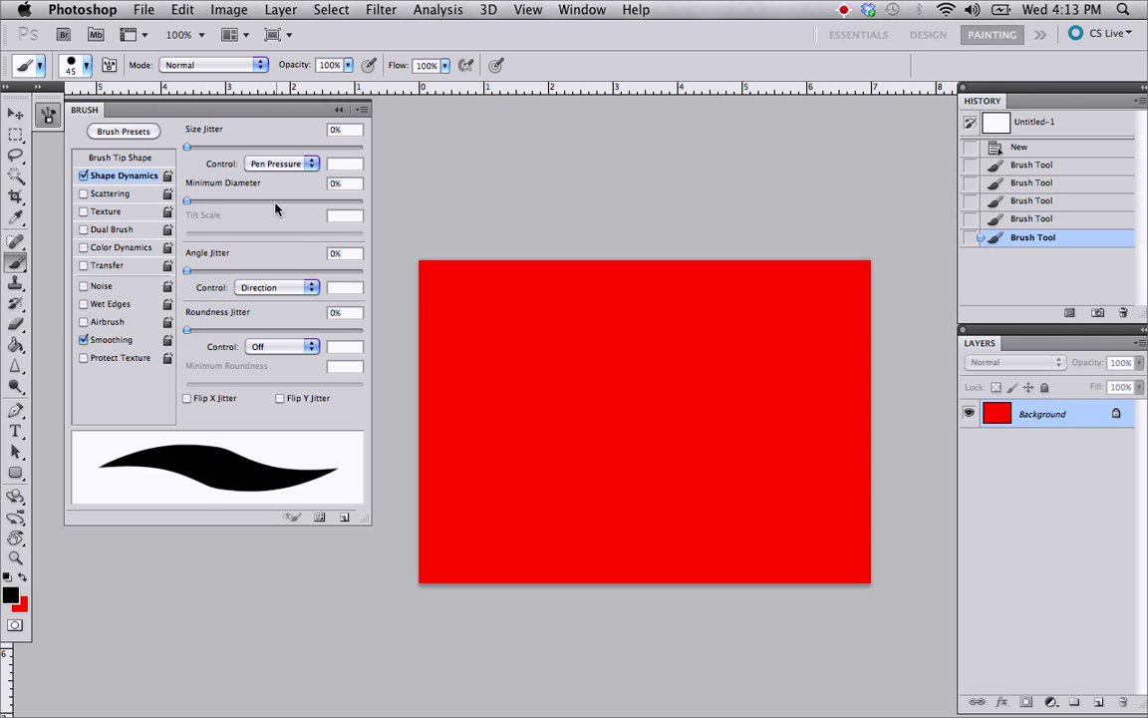
pyautogui.press('[')
# Paint four tapered diagonal strokes plus one thicker stroke at 34% Minimum Diameter, then disable Shape Dynamics.
pyautogui.moveTo(516, 467)
pyautogui.mouseDown()
pyautogui.moveTo(630, 371)
pyautogui.moveTo(695, 291)
pyautogui.mouseUp()
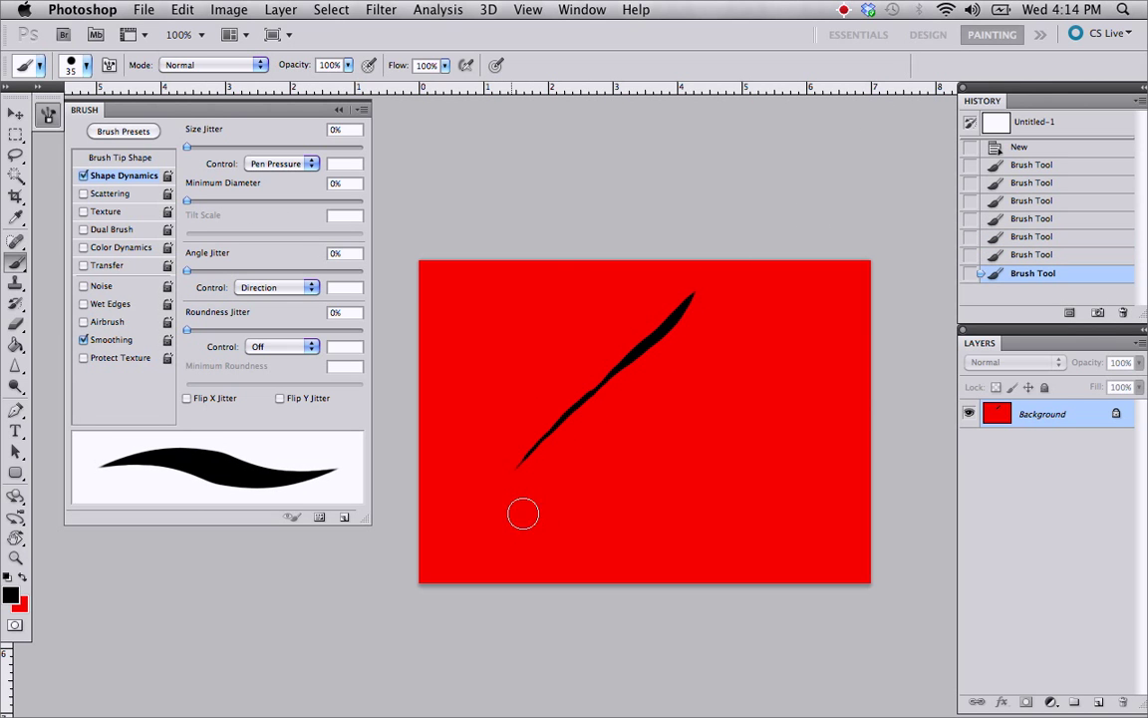
pyautogui.moveTo(497, 501); pyautogui.dragTo(927, 224)
pyautogui.moveTo(486, 513); pyautogui.dragTo(897, 268)
pyautogui.moveTo(496, 531)
pyautogui.mouseDown()
pyautogui.moveTo(664, 454)
pyautogui.moveTo(887, 321)
pyautogui.mouseUp()
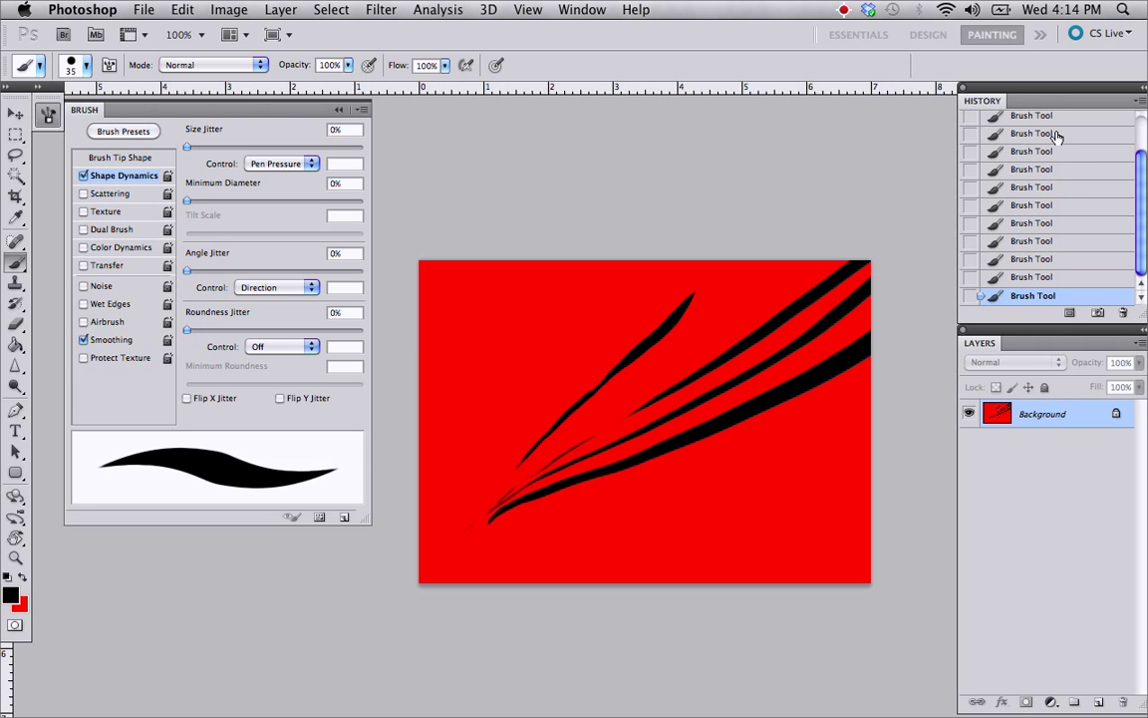
pyautogui.moveTo(187, 202)
pyautogui.mouseDown()
pyautogui.moveTo(358, 202)
pyautogui.moveTo(247, 201)
pyautogui.mouseUp()
pyautogui.moveTo(458, 482); pyautogui.dragTo(717, 196)
pyautogui.moveTo(232, 202); pyautogui.dragTo(171, 185)
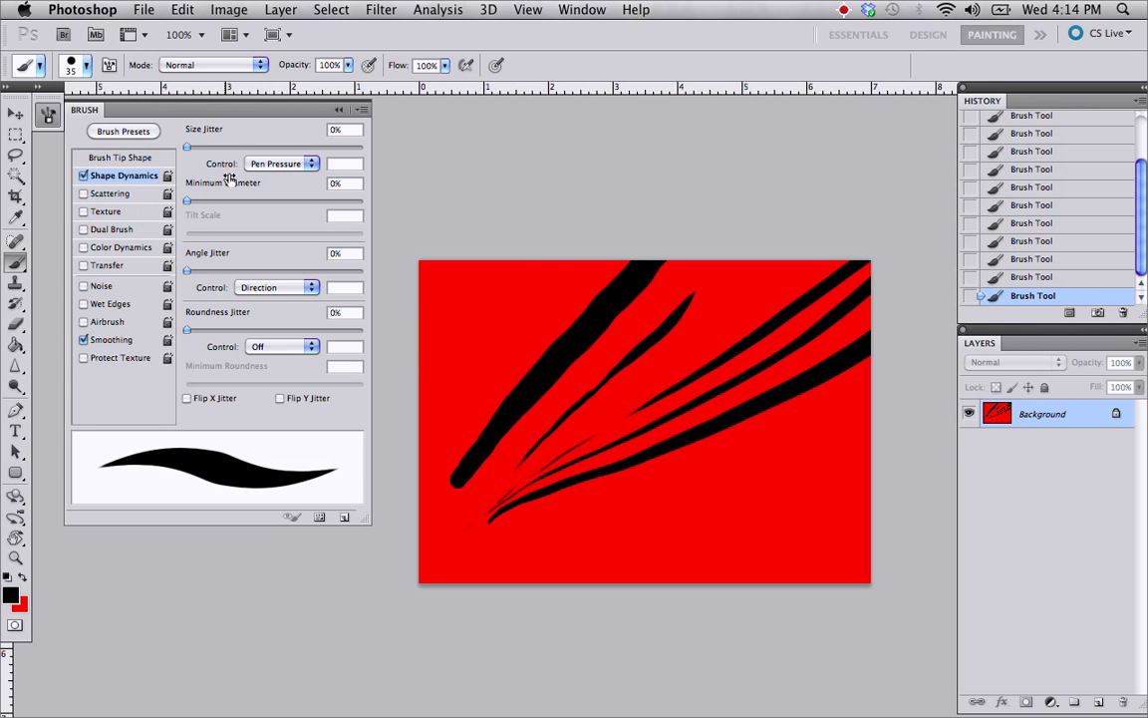
pyautogui.click(84, 175)
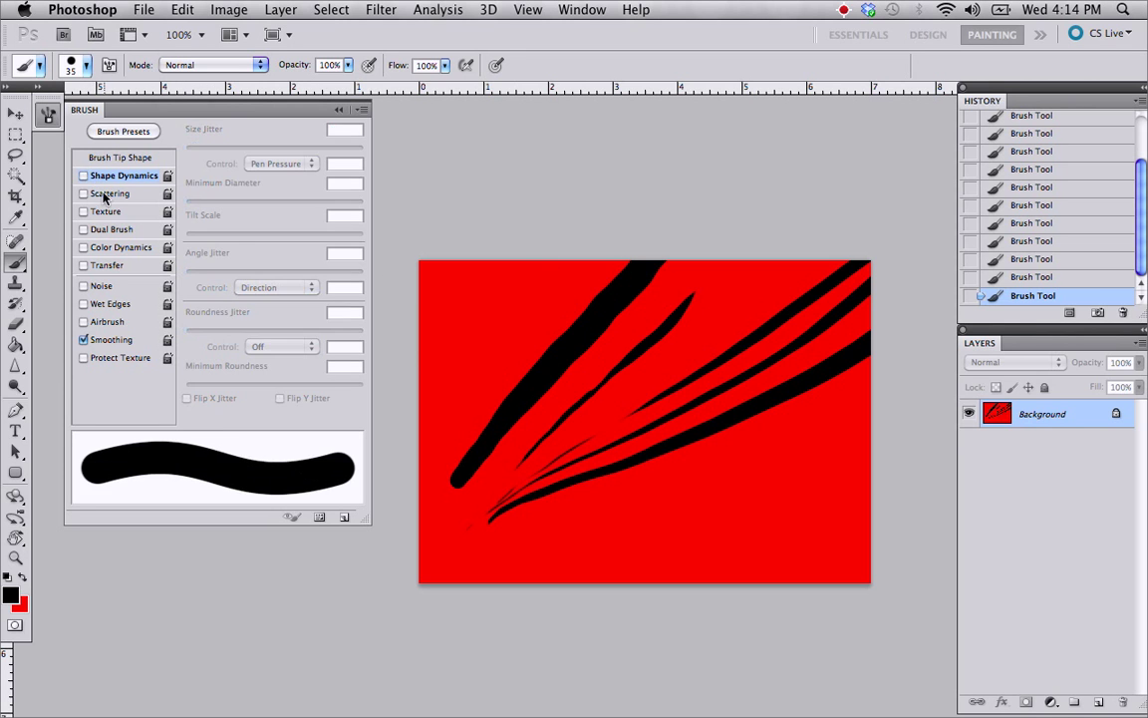
# Turn on Transfer with Pen Pressure opacity and flow, and enlarge the brush to 80.
pyautogui.click(101, 195)
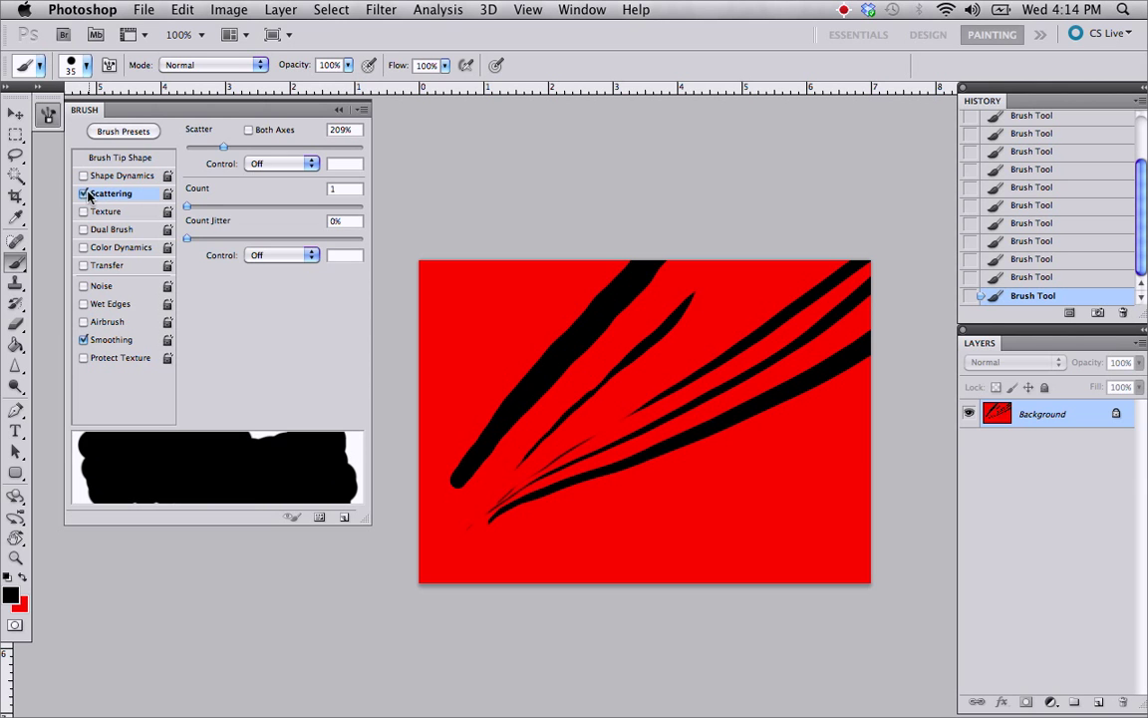
pyautogui.click(84, 194)
pyautogui.click(108, 265)
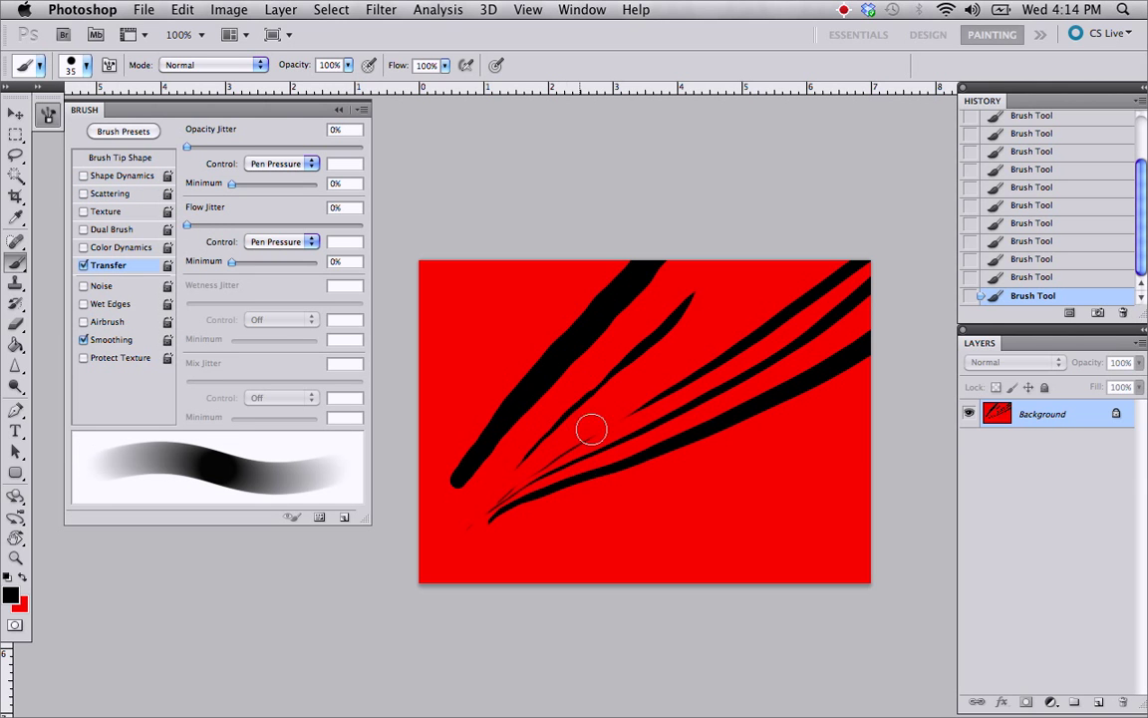
pyautogui.press(']')
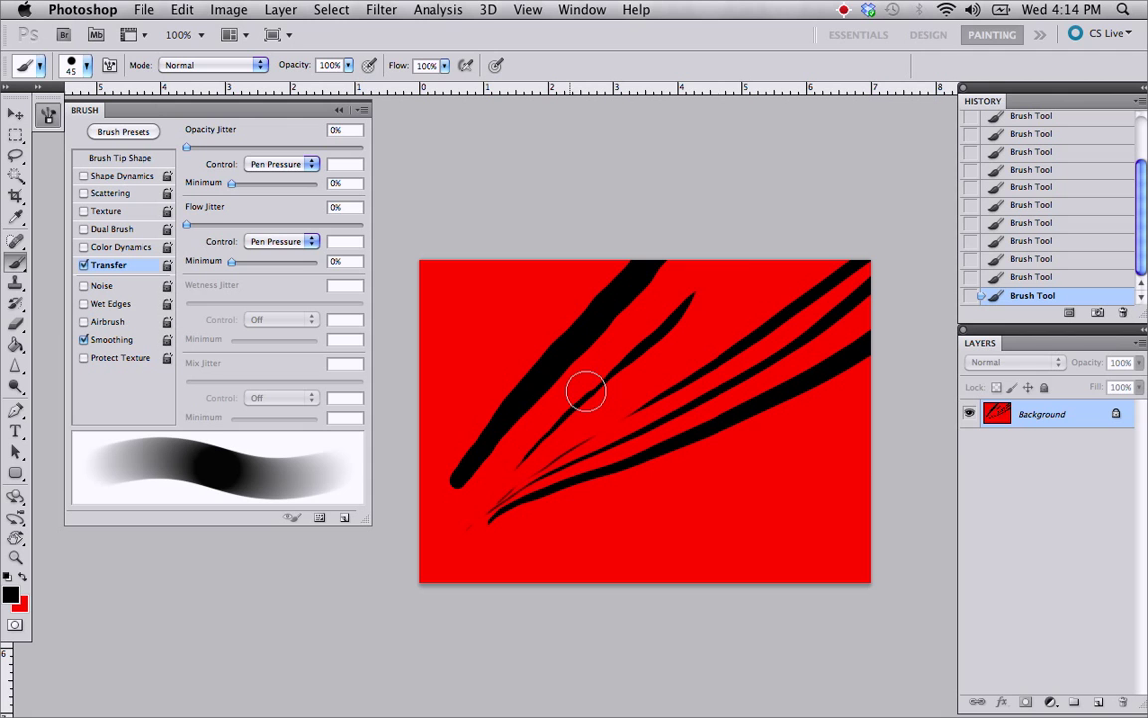
pyautogui.press(']')
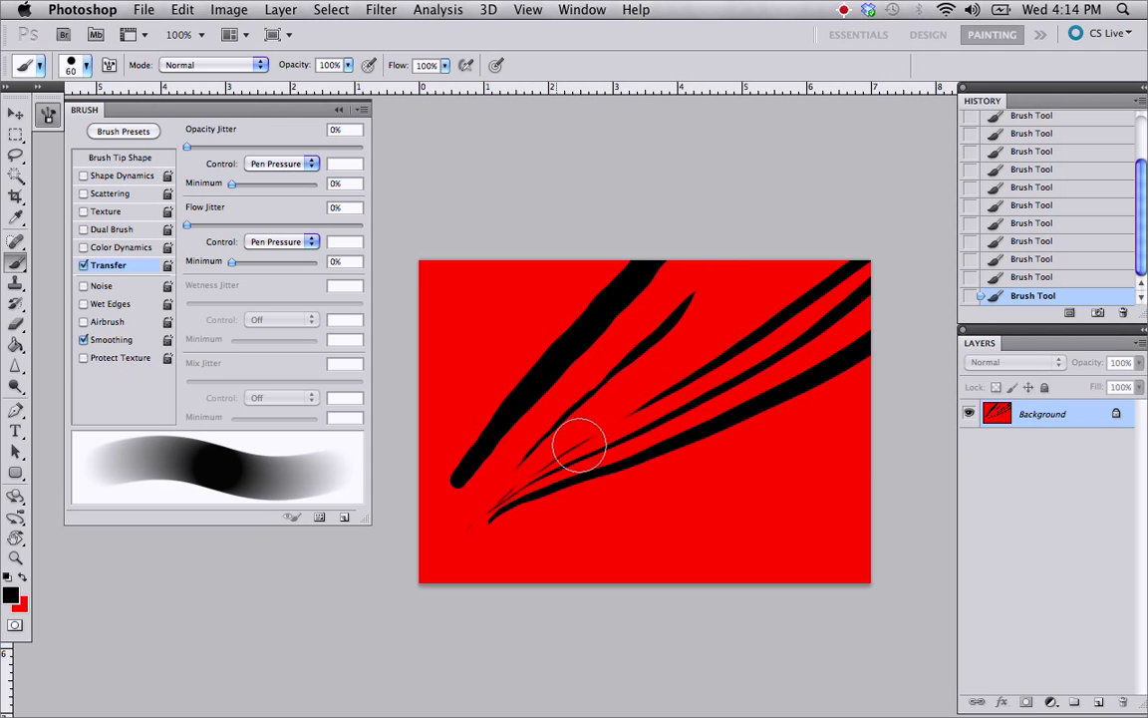
pyautogui.press(']')
pyautogui.click(291, 166)
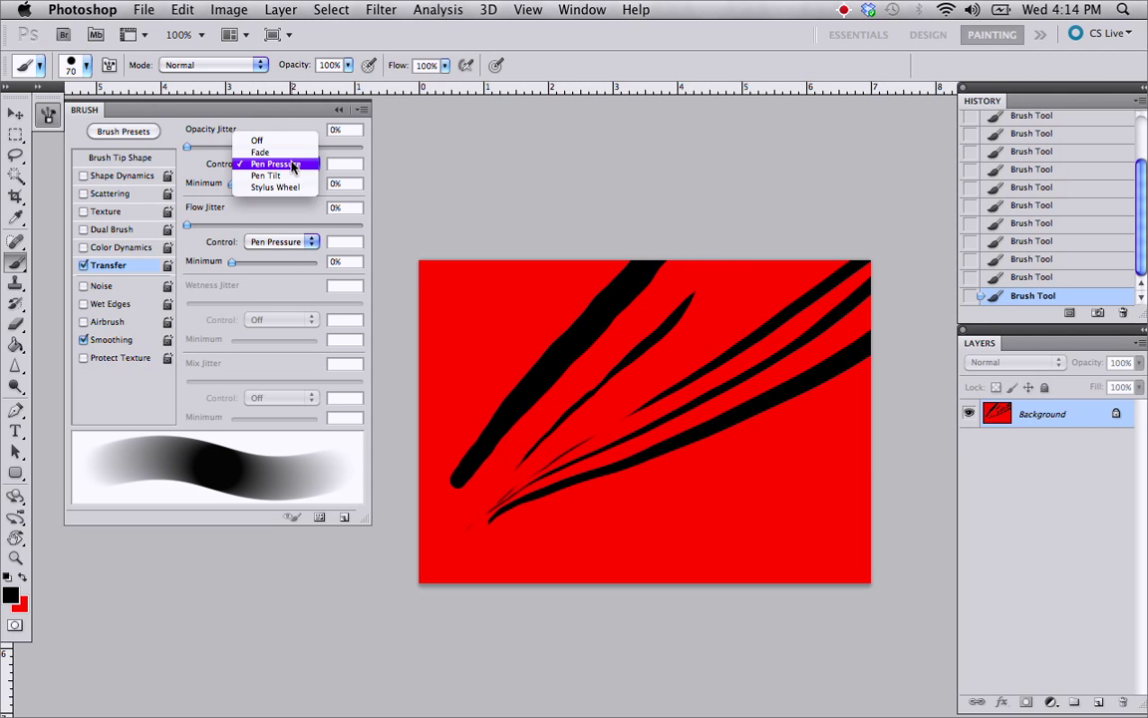
pyautogui.click(290, 165)
pyautogui.click(284, 242)
pyautogui.click(289, 245)
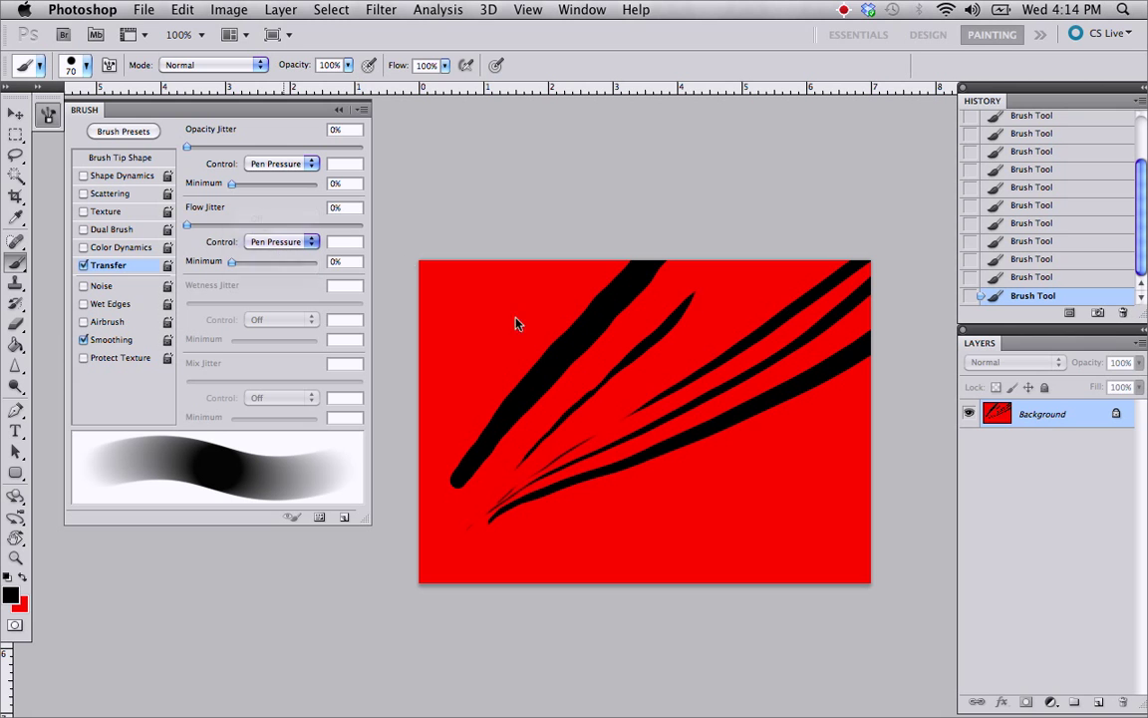
pyautogui.press(']')
pyautogui.press(']')
# Paint translucent dark strokes along the lower band toward the right edge.
pyautogui.moveTo(548, 461)
pyautogui.mouseDown()
pyautogui.moveTo(654, 324)
pyautogui.moveTo(692, 304)
pyautogui.moveTo(603, 517)
pyautogui.moveTo(718, 368)
pyautogui.moveTo(661, 475)
pyautogui.moveTo(701, 476)
pyautogui.moveTo(826, 387)
pyautogui.moveTo(897, 422)
pyautogui.mouseUp()
pyautogui.hotkey('ctrl', 'z')
pyautogui.click(454, 561)
pyautogui.moveTo(453, 561)
pyautogui.mouseDown()
pyautogui.moveTo(800, 418)
pyautogui.moveTo(877, 371)
pyautogui.mouseUp()
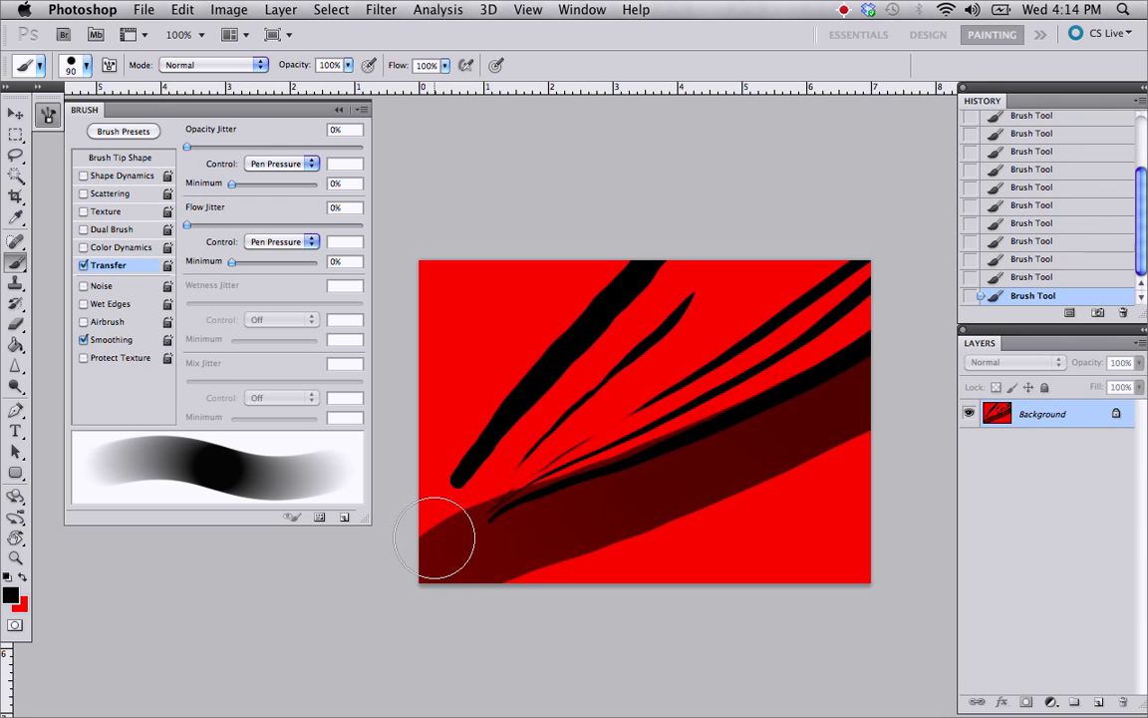
pyautogui.moveTo(441, 539)
pyautogui.mouseDown()
pyautogui.moveTo(809, 403)
pyautogui.moveTo(1005, 243)
pyautogui.mouseUp()
pyautogui.moveTo(499, 558); pyautogui.dragTo(895, 361)
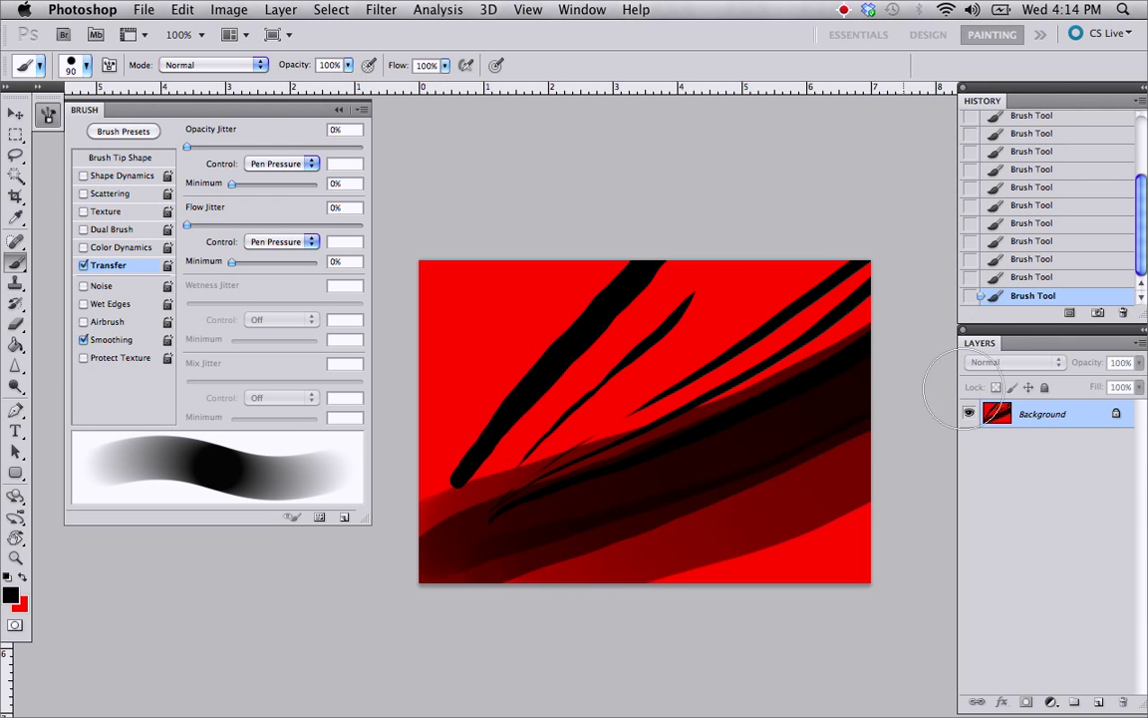
pyautogui.hotkey('ctrl', 'z')
# Darken the diagonal red stripes with 35 and 50 px strokes toward the top right.
pyautogui.press('[')
pyautogui.press('[')
pyautogui.press('[')
pyautogui.press('[')
pyautogui.press('[')
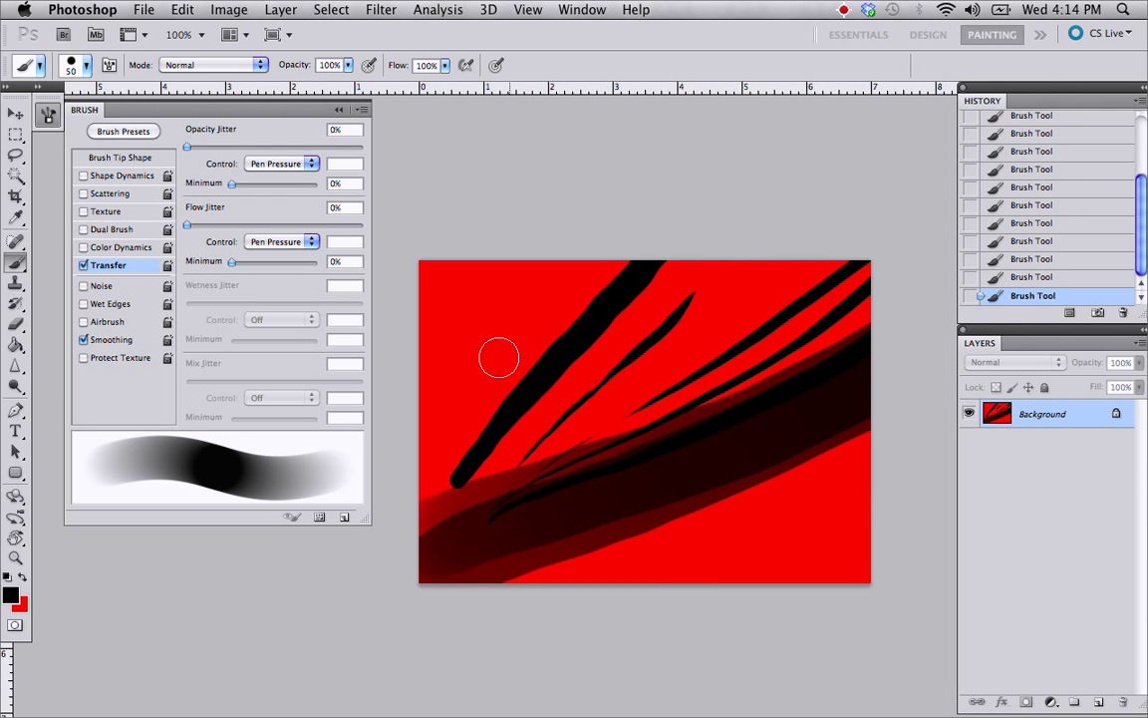
pyautogui.moveTo(480, 522)
pyautogui.mouseDown()
pyautogui.moveTo(553, 392)
pyautogui.moveTo(567, 397)
pyautogui.moveTo(795, 197)
pyautogui.moveTo(883, 179)
pyautogui.mouseUp()
pyautogui.moveTo(429, 474); pyautogui.dragTo(873, 171)
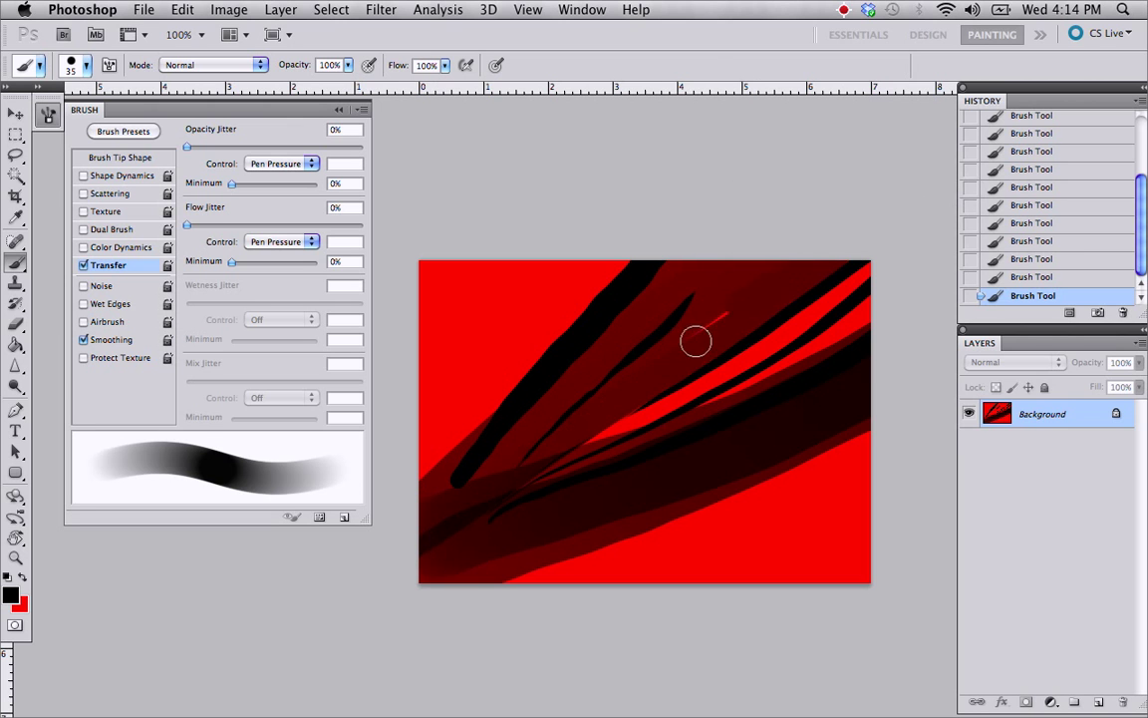
pyautogui.press(']')
pyautogui.press(']')
pyautogui.press(']')
pyautogui.moveTo(494, 497)
pyautogui.mouseDown()
pyautogui.moveTo(881, 225)
pyautogui.moveTo(453, 547)
pyautogui.moveTo(905, 61)
pyautogui.mouseUp()
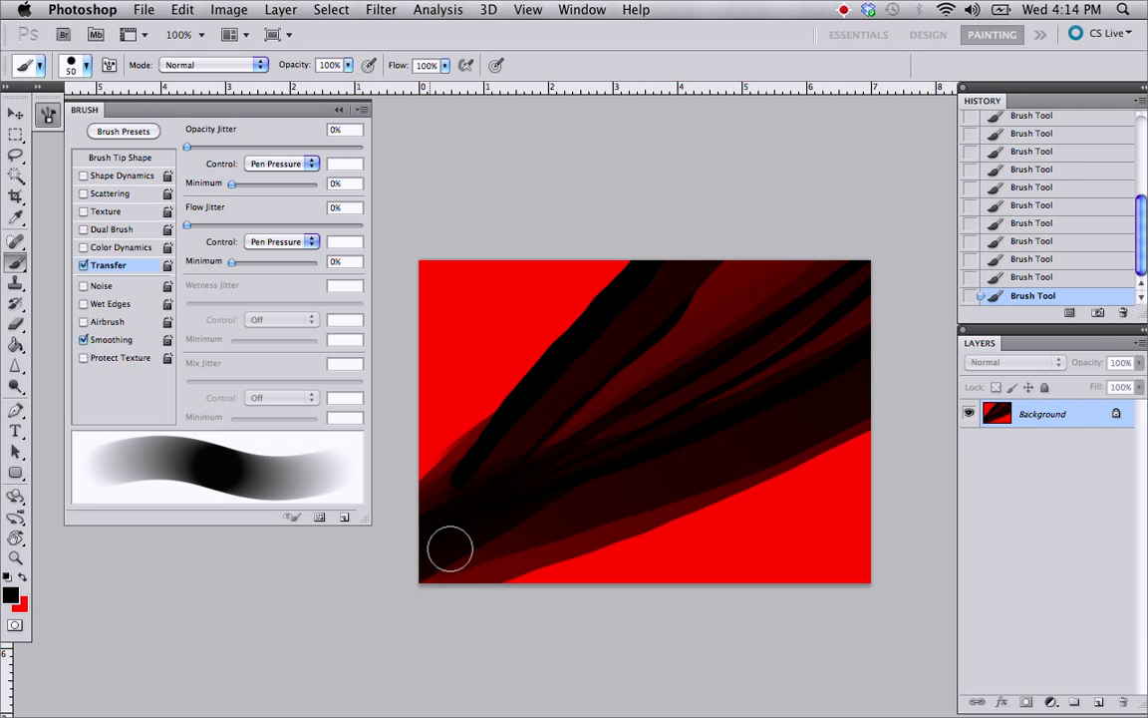
pyautogui.moveTo(449, 543); pyautogui.dragTo(917, 185)
# Build up a dark smudged mass along the left edge with a 25 px brush.
pyautogui.press('[')
pyautogui.press('[')
pyautogui.press('[')
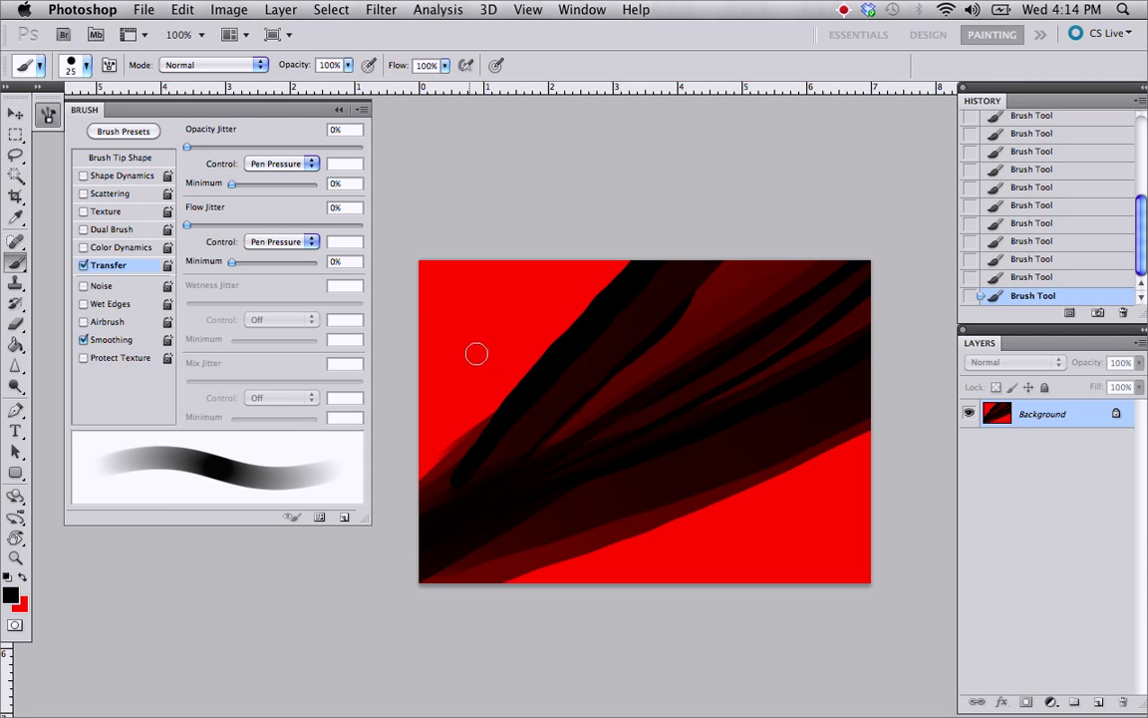
pyautogui.moveTo(482, 353); pyautogui.dragTo(573, 325)
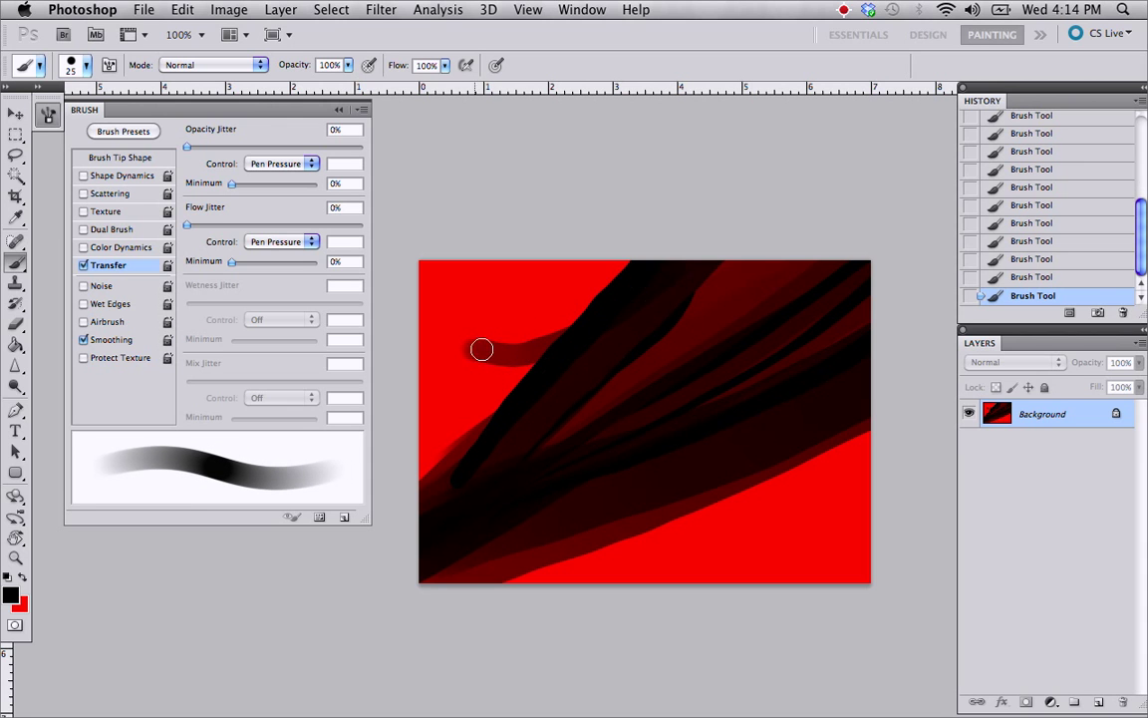
pyautogui.moveTo(481, 355)
pyautogui.mouseDown()
pyautogui.moveTo(507, 392)
pyautogui.moveTo(557, 371)
pyautogui.moveTo(503, 375)
pyautogui.moveTo(482, 355)
pyautogui.moveTo(535, 352)
pyautogui.mouseUp()
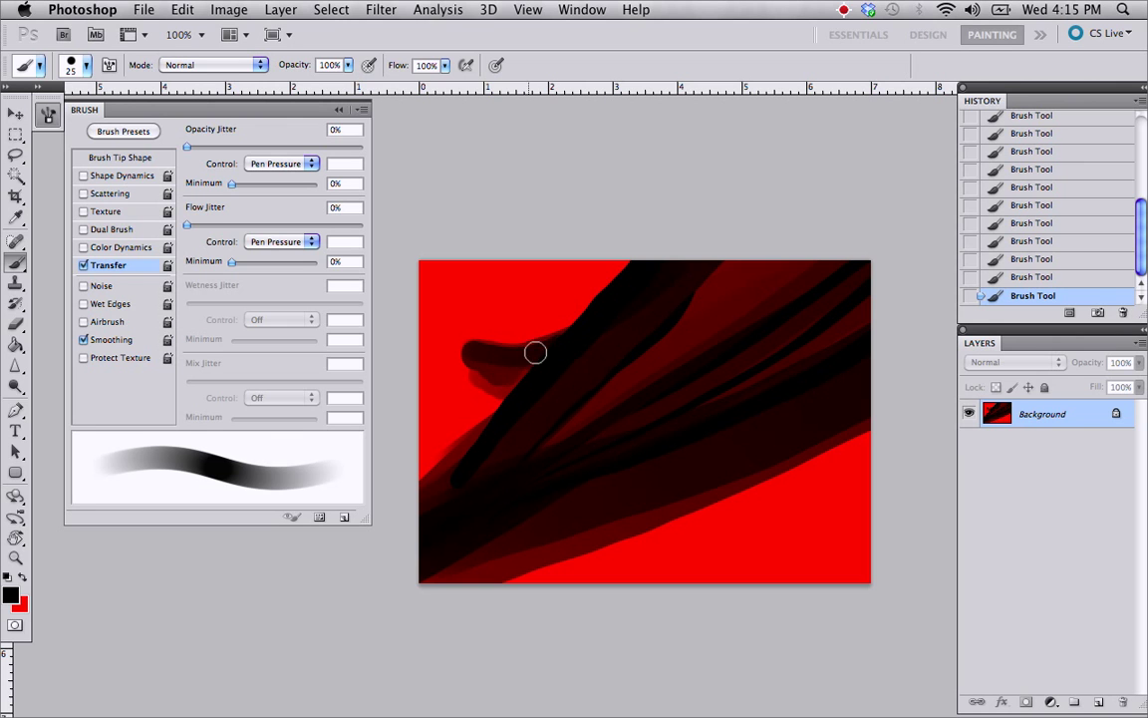
pyautogui.moveTo(458, 408)
pyautogui.mouseDown()
pyautogui.moveTo(486, 424)
pyautogui.moveTo(481, 409)
pyautogui.moveTo(502, 403)
pyautogui.moveTo(475, 371)
pyautogui.moveTo(532, 380)
pyautogui.moveTo(501, 362)
pyautogui.moveTo(634, 374)
pyautogui.mouseUp()
pyautogui.moveTo(491, 407)
pyautogui.mouseDown()
pyautogui.moveTo(510, 405)
pyautogui.moveTo(489, 426)
pyautogui.moveTo(450, 434)
pyautogui.moveTo(441, 467)
pyautogui.mouseUp()
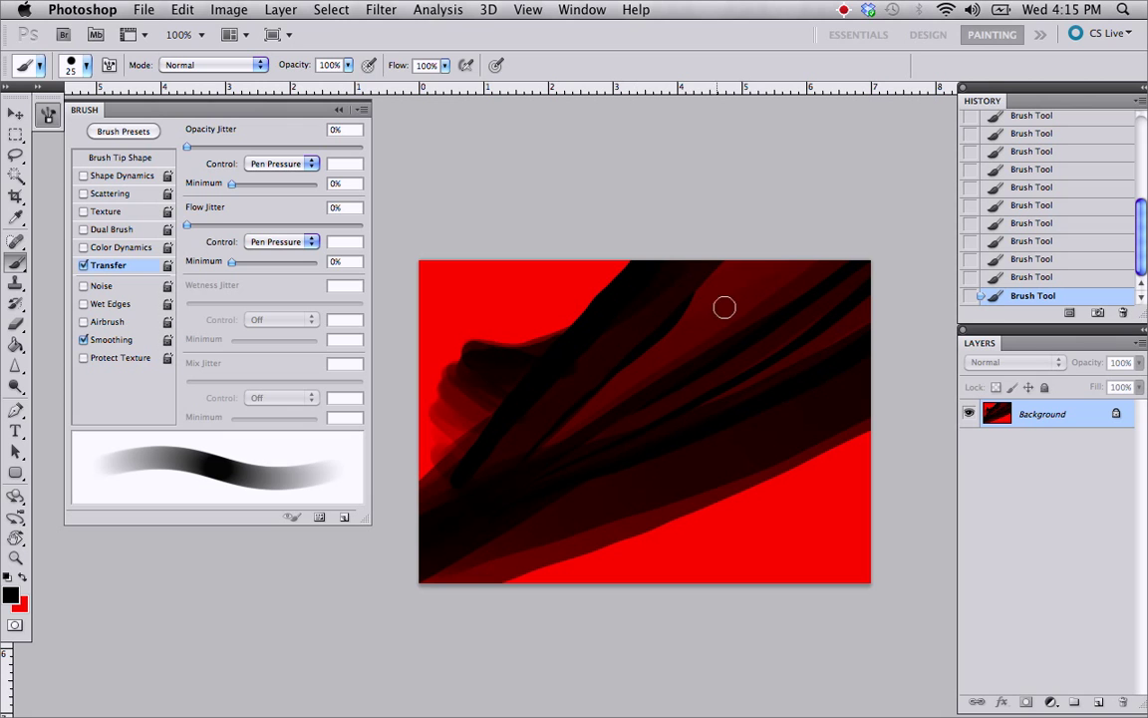
# Switch to white with a 9 px brush and sketch the can's light-grey elliptical rim.
pyautogui.press('x')
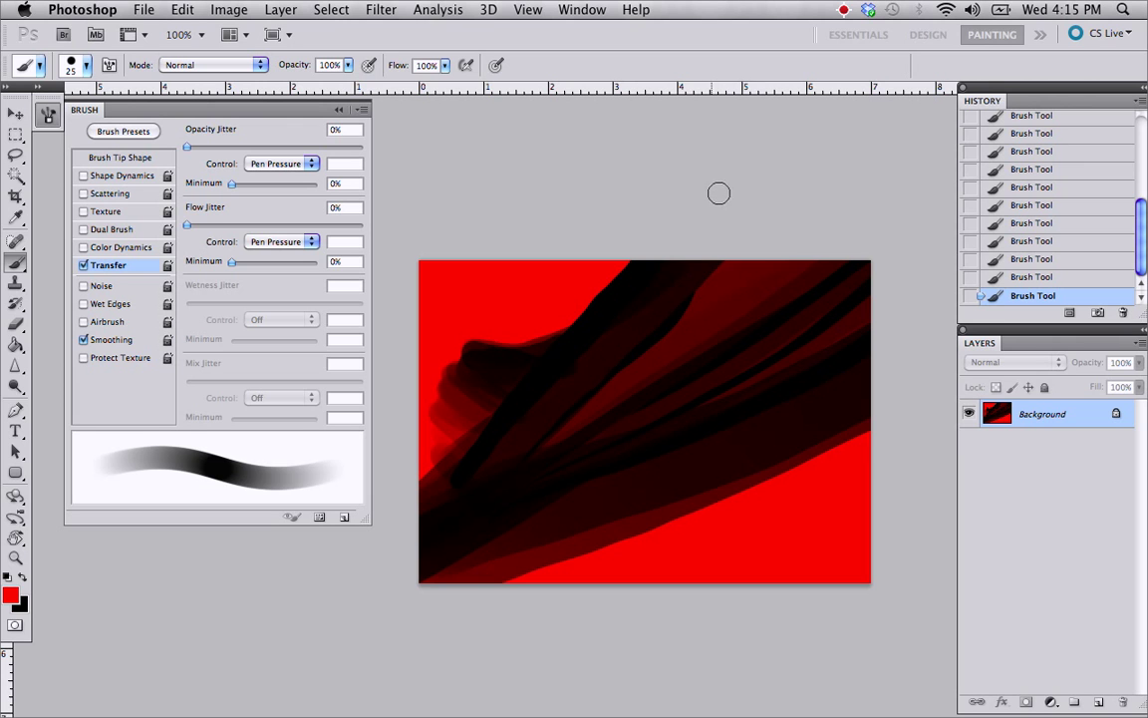
pyautogui.press('d')
pyautogui.press('[')
pyautogui.press('[')
pyautogui.press('[')
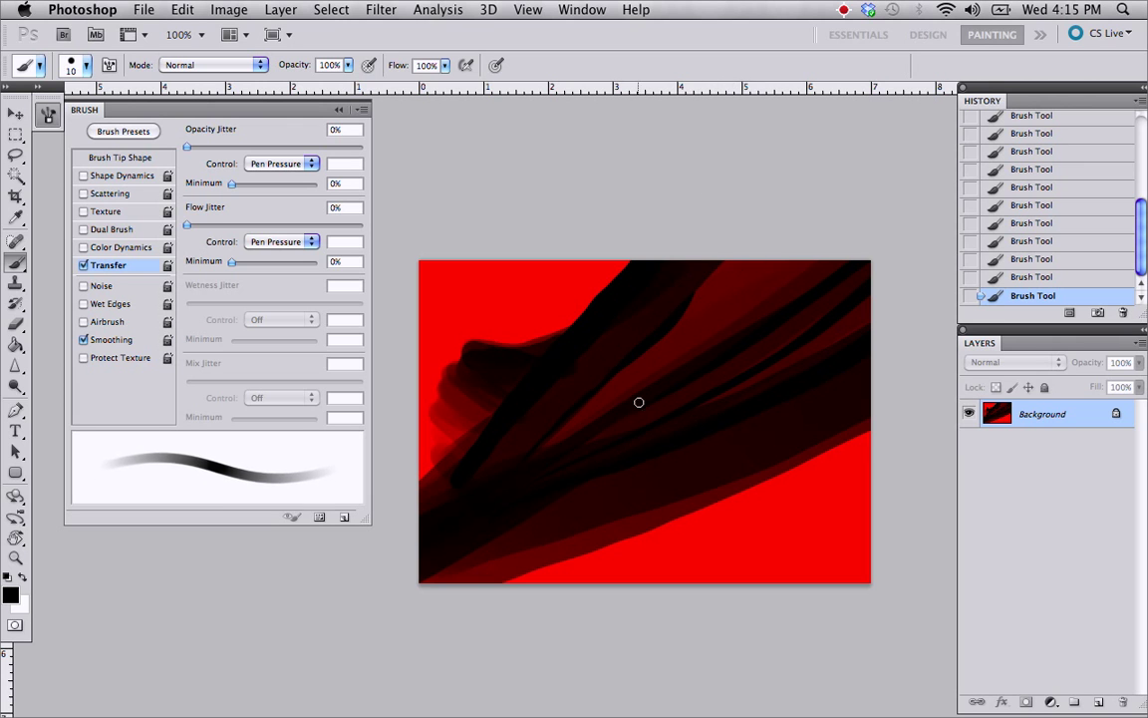
pyautogui.press('x')
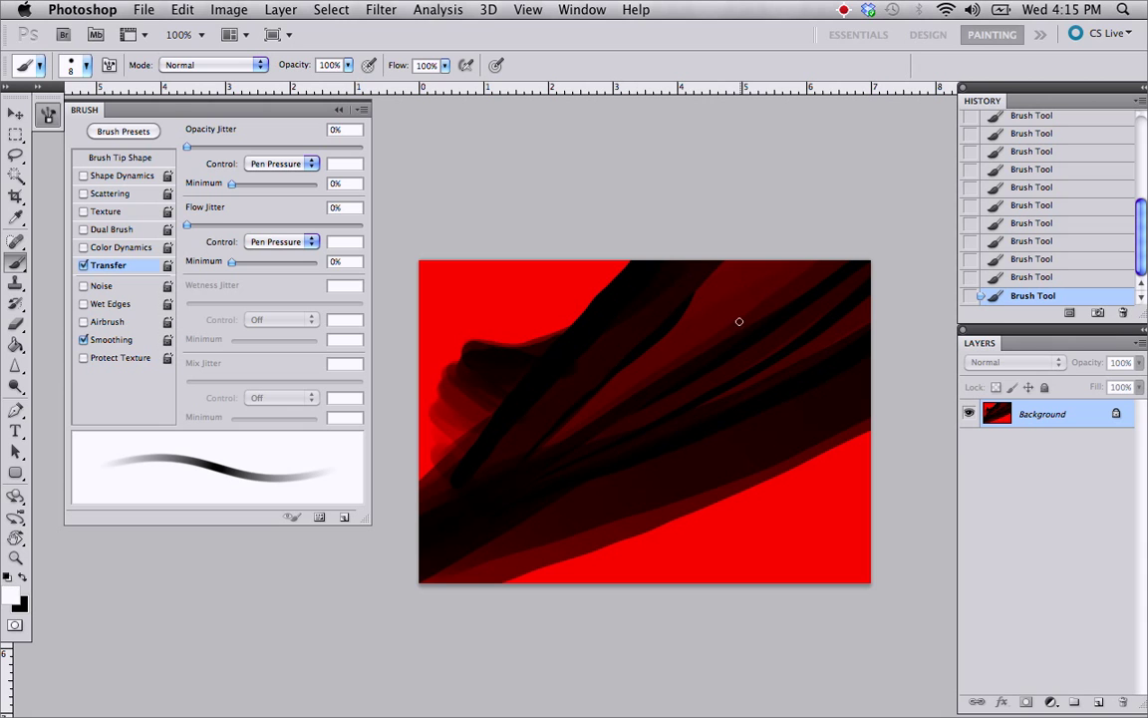
pyautogui.press(']')
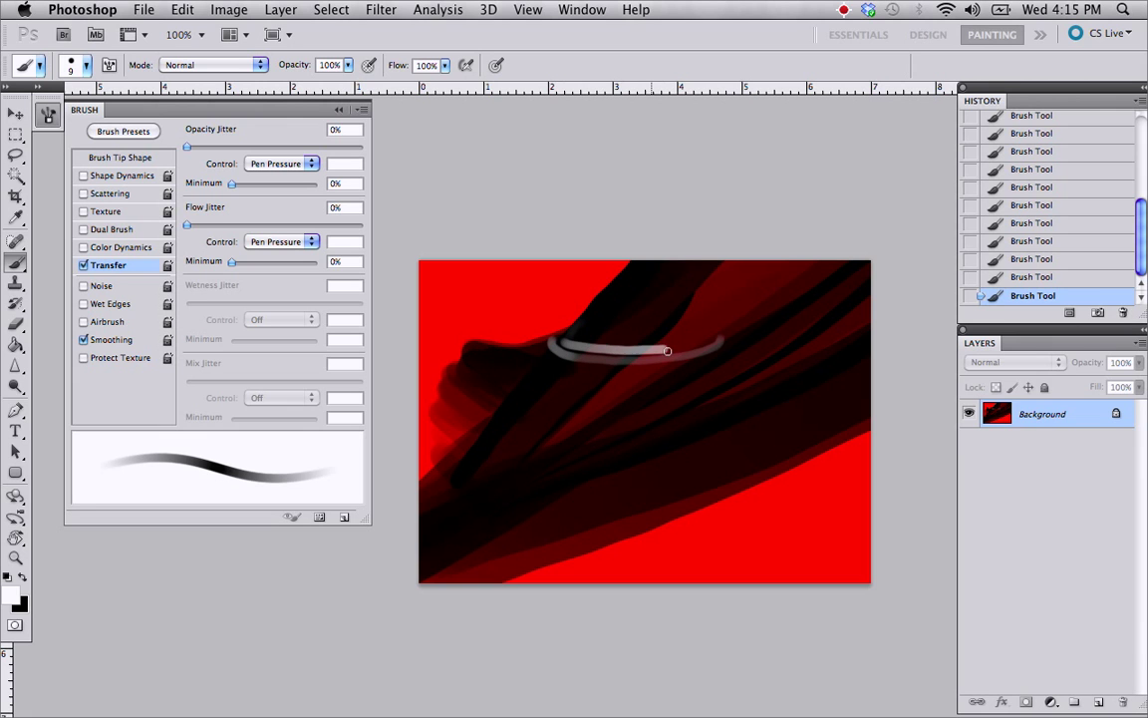
pyautogui.moveTo(668, 351)
pyautogui.mouseDown()
pyautogui.moveTo(575, 344)
pyautogui.moveTo(689, 351)
pyautogui.moveTo(610, 337)
pyautogui.moveTo(562, 345)
pyautogui.moveTo(699, 347)
pyautogui.moveTo(584, 342)
pyautogui.mouseUp()
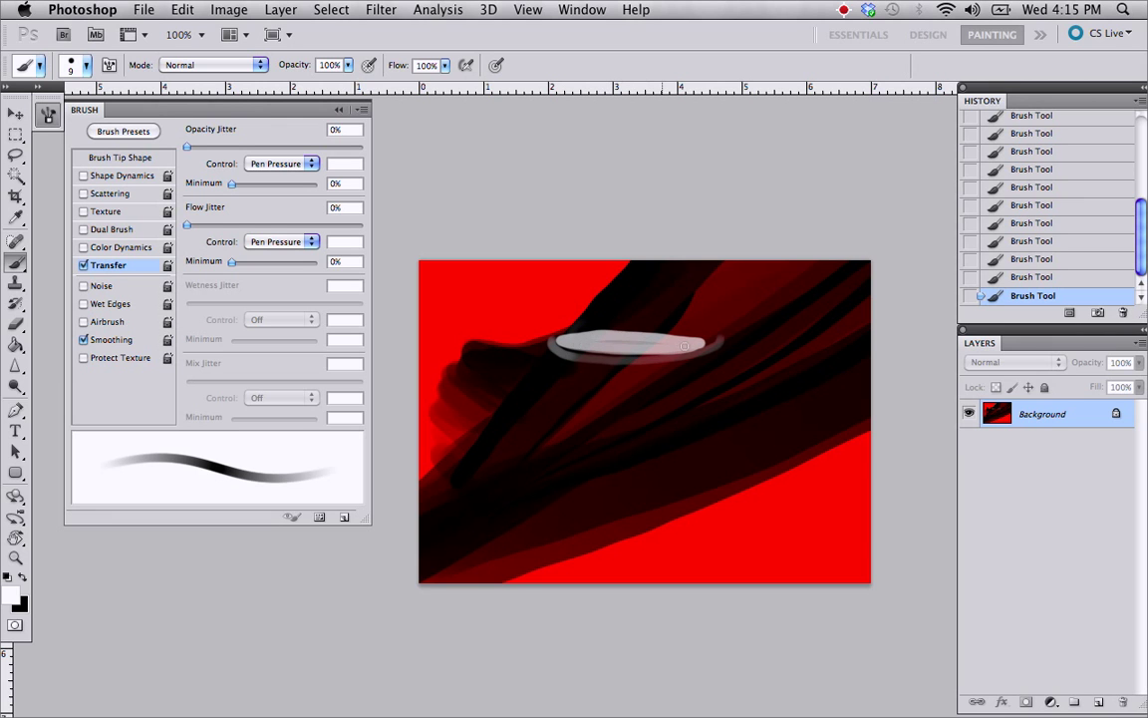
pyautogui.moveTo(693, 348)
pyautogui.mouseDown()
pyautogui.moveTo(589, 344)
pyautogui.moveTo(618, 362)
pyautogui.moveTo(702, 350)
pyautogui.mouseUp()
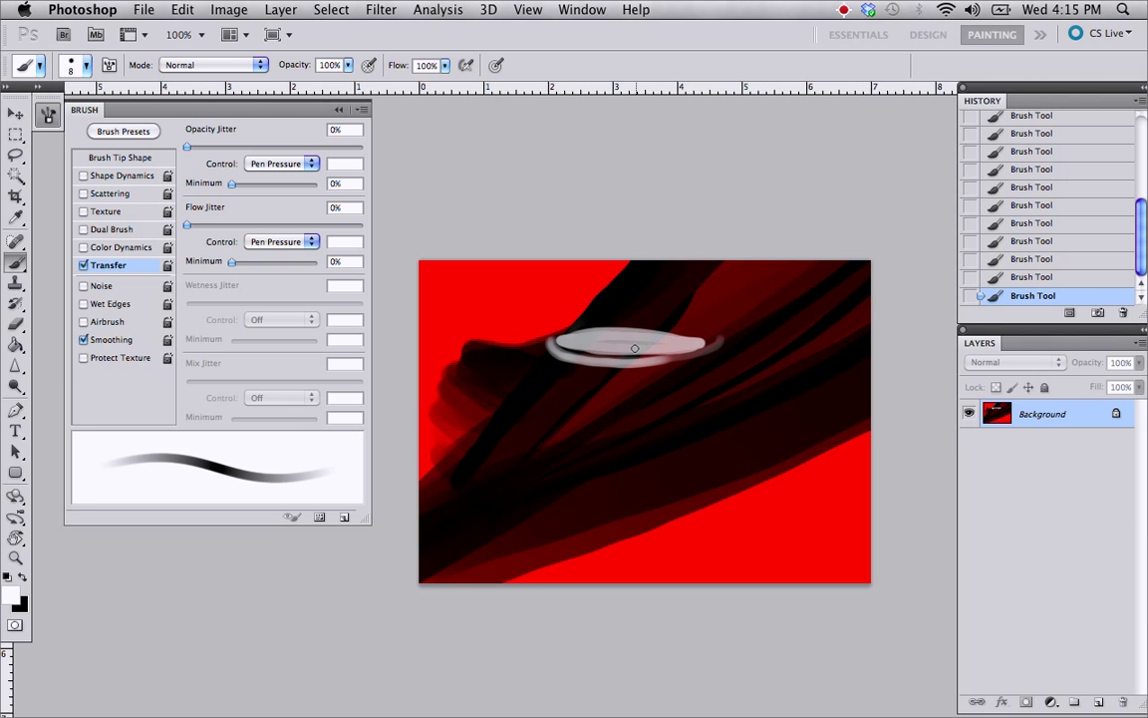
# Shade the ellipse underside at 30 px and add a white highlight along its top at 10 px.
pyautogui.press('[')
pyautogui.press('[')
pyautogui.press('[')
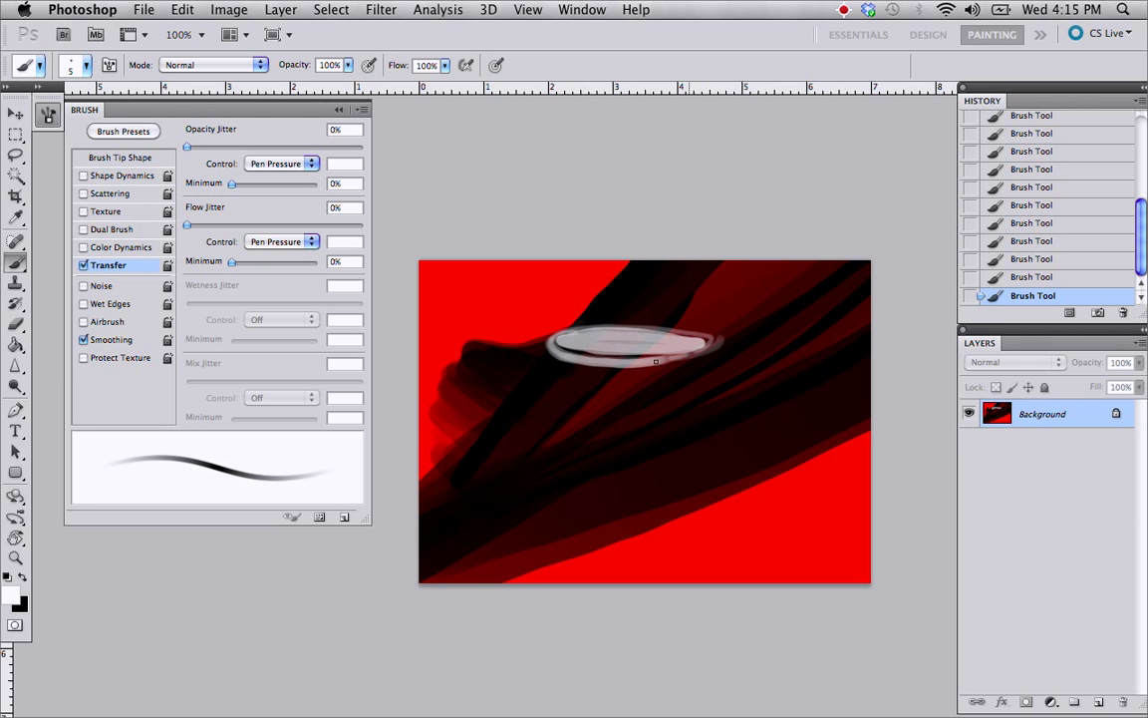
pyautogui.press(']')
pyautogui.press(']')
pyautogui.press(']')
pyautogui.press(']')
pyautogui.press(']')
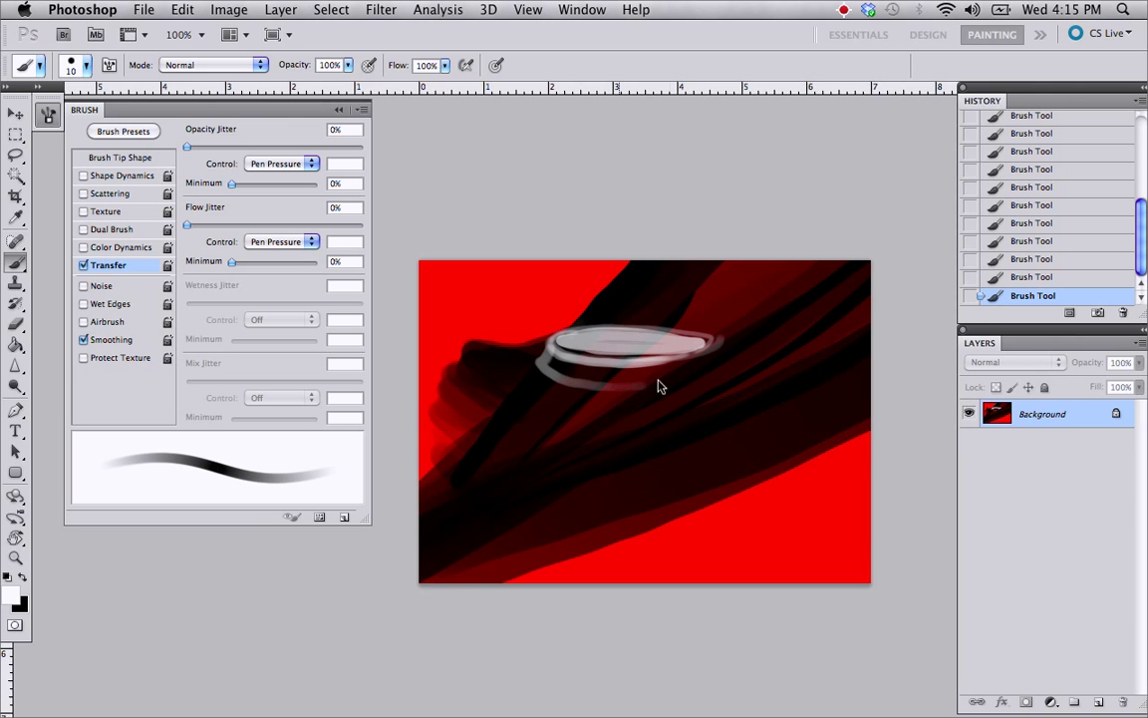
pyautogui.press(']')
pyautogui.press(']')
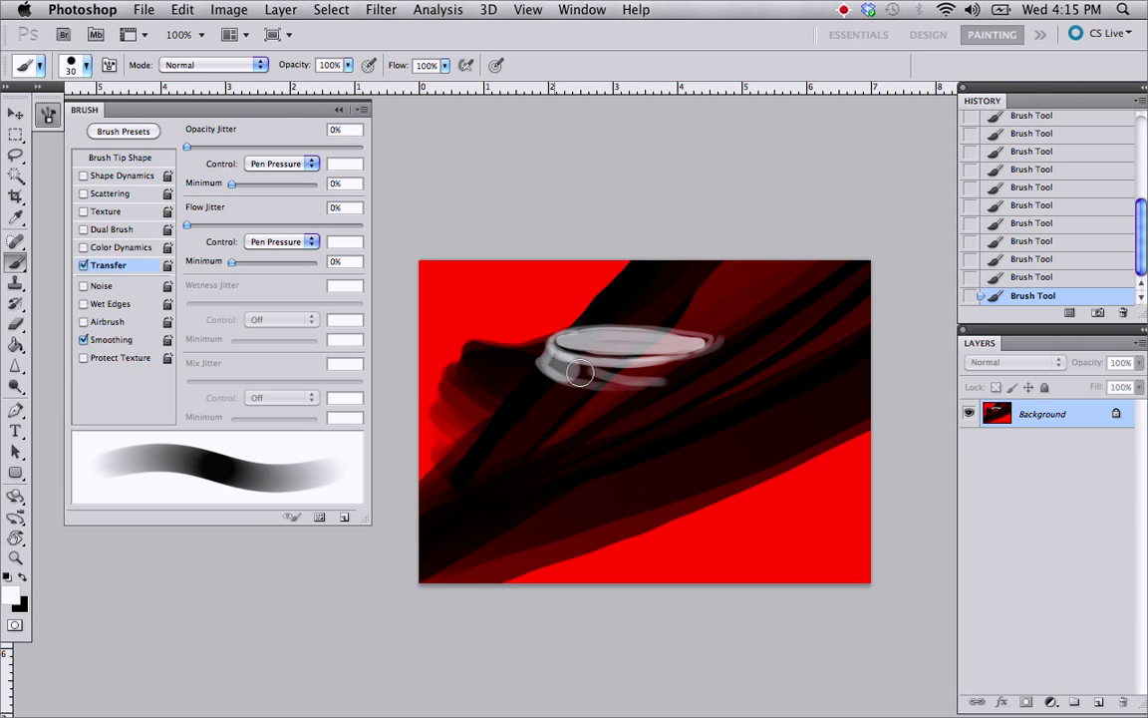
pyautogui.moveTo(528, 344); pyautogui.dragTo(604, 344)
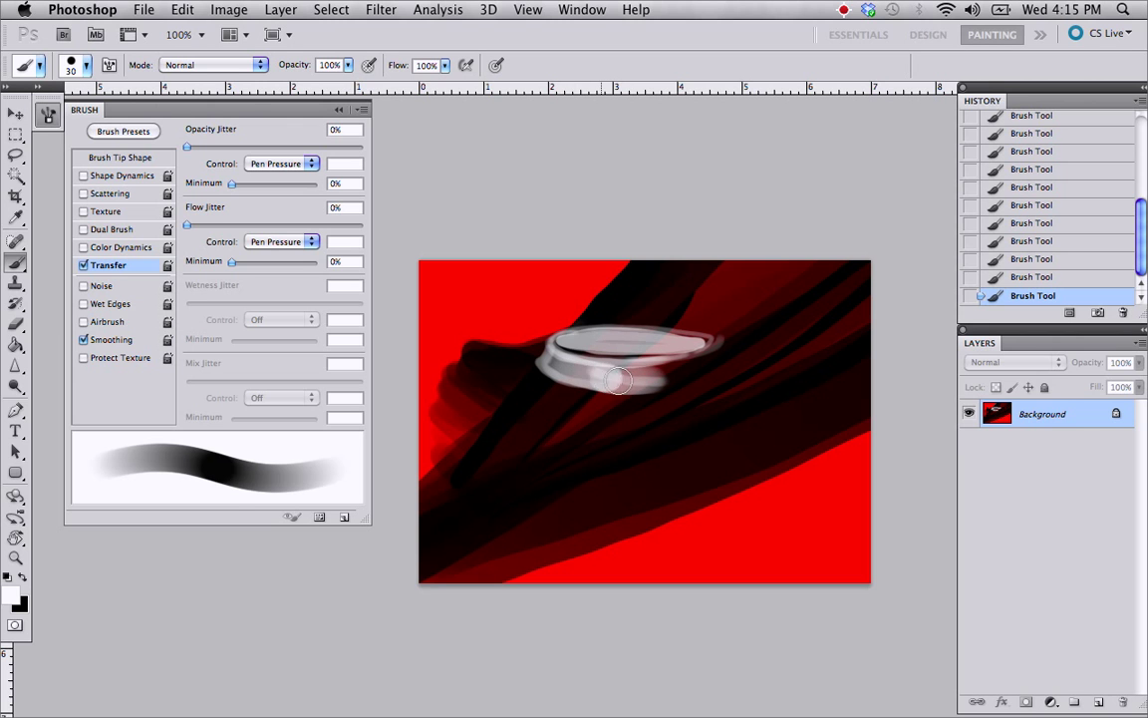
pyautogui.press('[')
pyautogui.press('[')
pyautogui.press('[')
pyautogui.press('[')
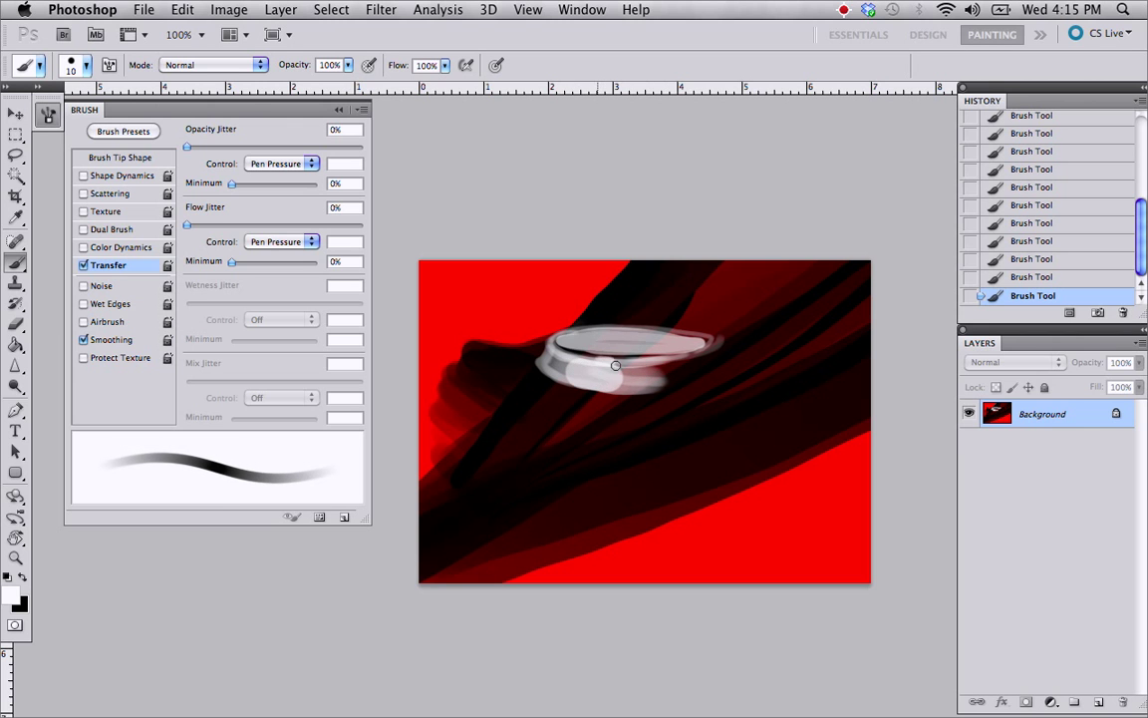
pyautogui.press('[')
pyautogui.press('[')
pyautogui.moveTo(595, 348); pyautogui.dragTo(678, 350)
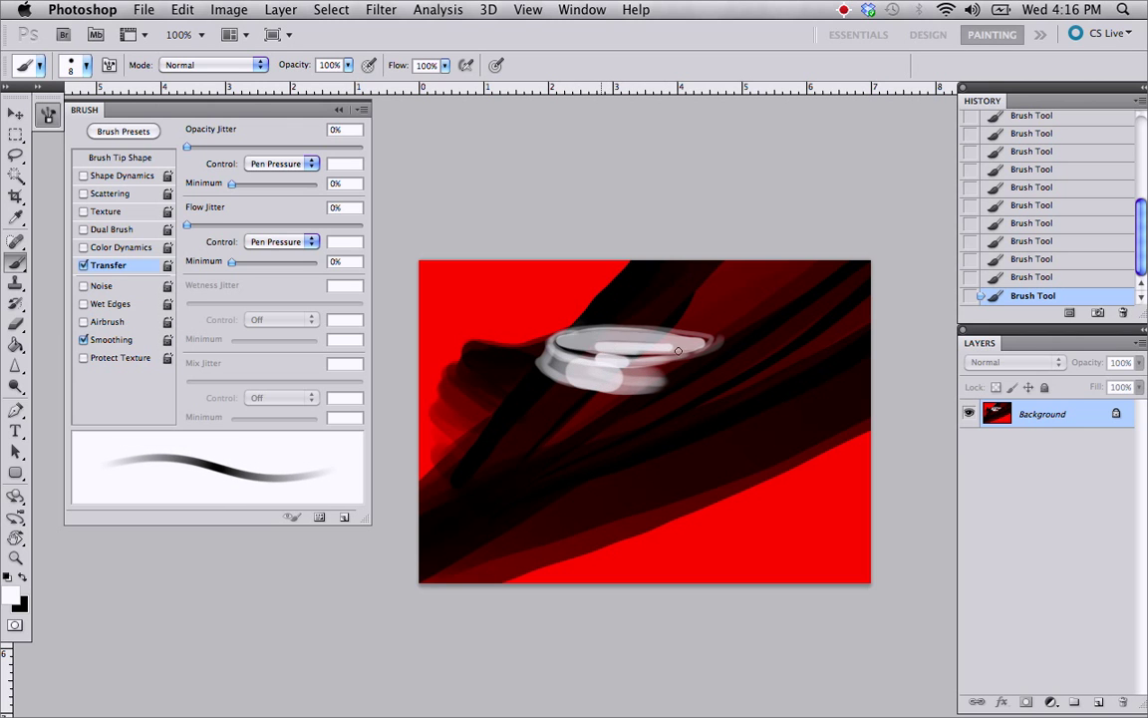
# Paint a wide 35 px translucent white band down from the rim for the can's side.
pyautogui.press(']')
pyautogui.press(']')
pyautogui.press(']')
pyautogui.press(']')
pyautogui.press(']')
pyautogui.press(']')
pyautogui.press(']')
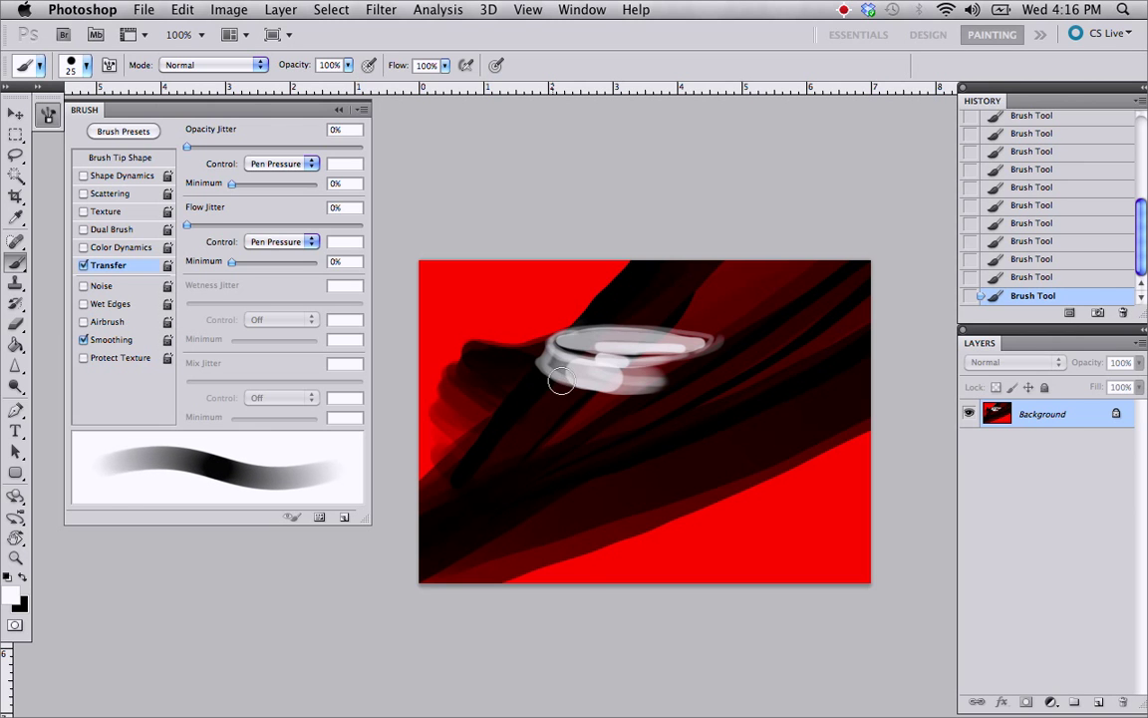
pyautogui.moveTo(561, 400)
pyautogui.mouseDown()
pyautogui.moveTo(553, 499)
pyautogui.moveTo(570, 602)
pyautogui.mouseUp()
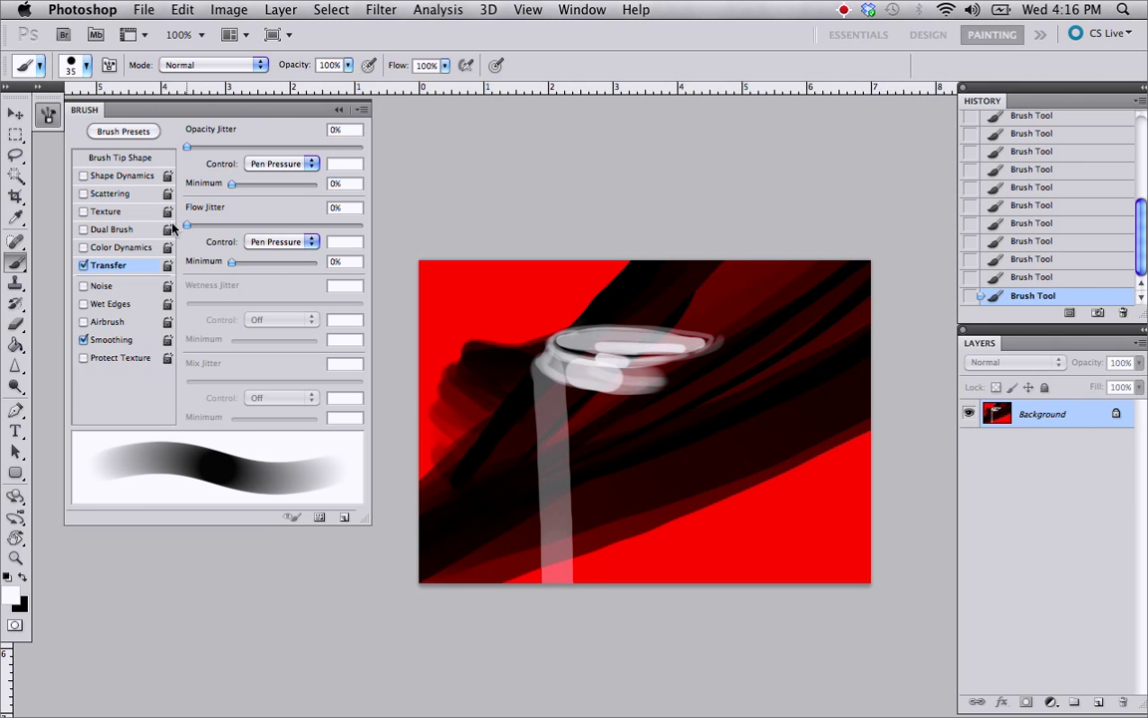
pyautogui.click(15, 134)
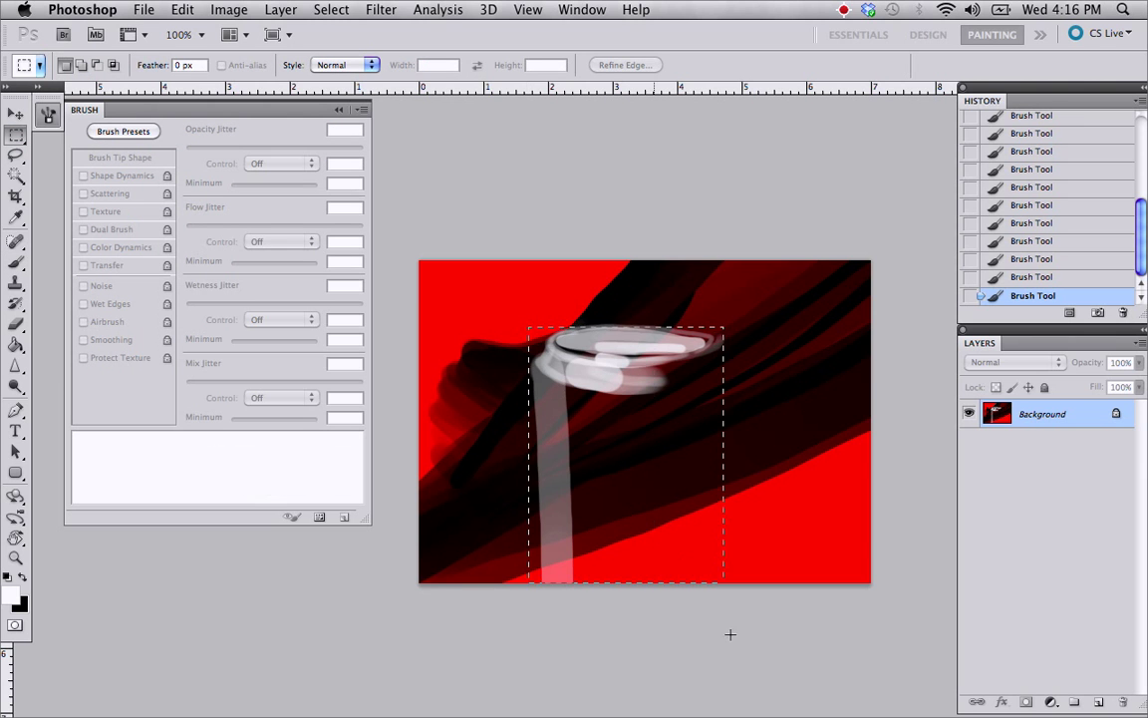
# Select a rectangle around the can body and pick a large soft round brush.
pyautogui.moveTo(735, 683); pyautogui.dragTo(737, 673)
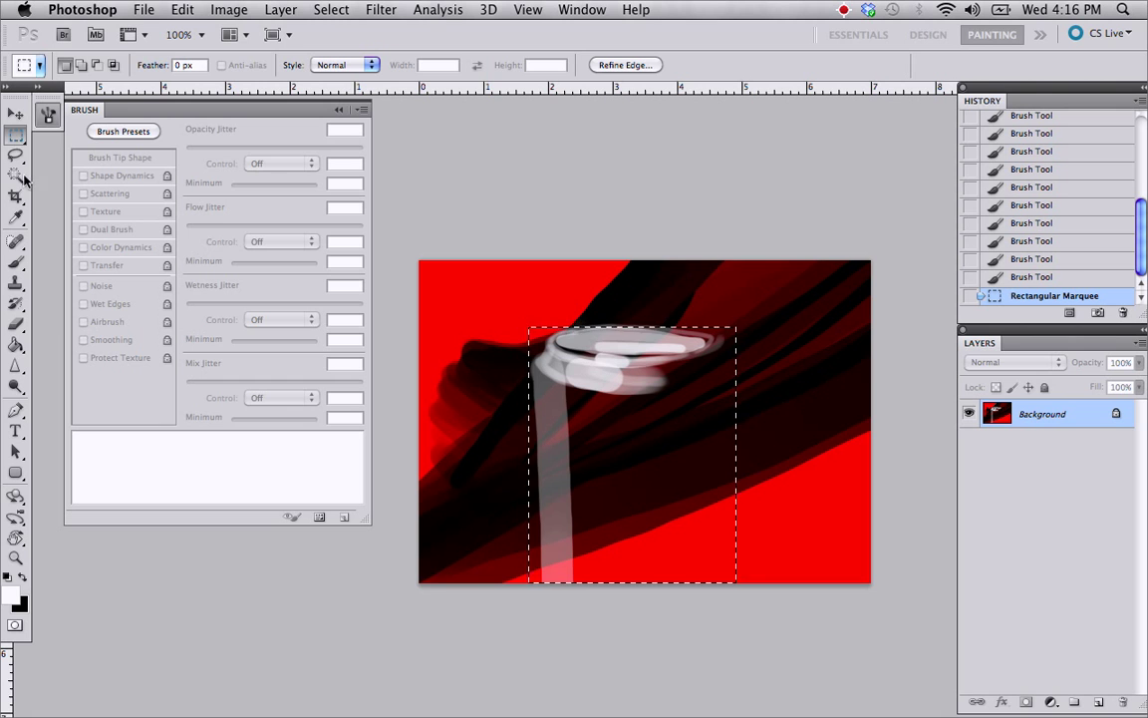
pyautogui.click(15, 262)
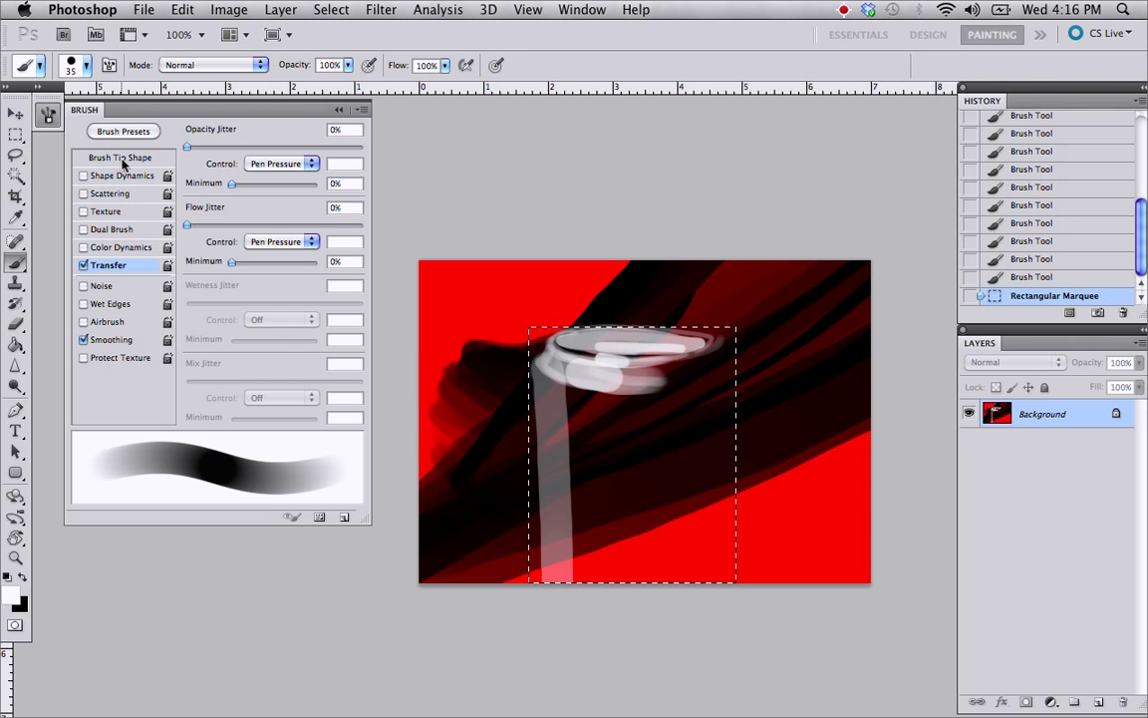
pyautogui.click(120, 157)
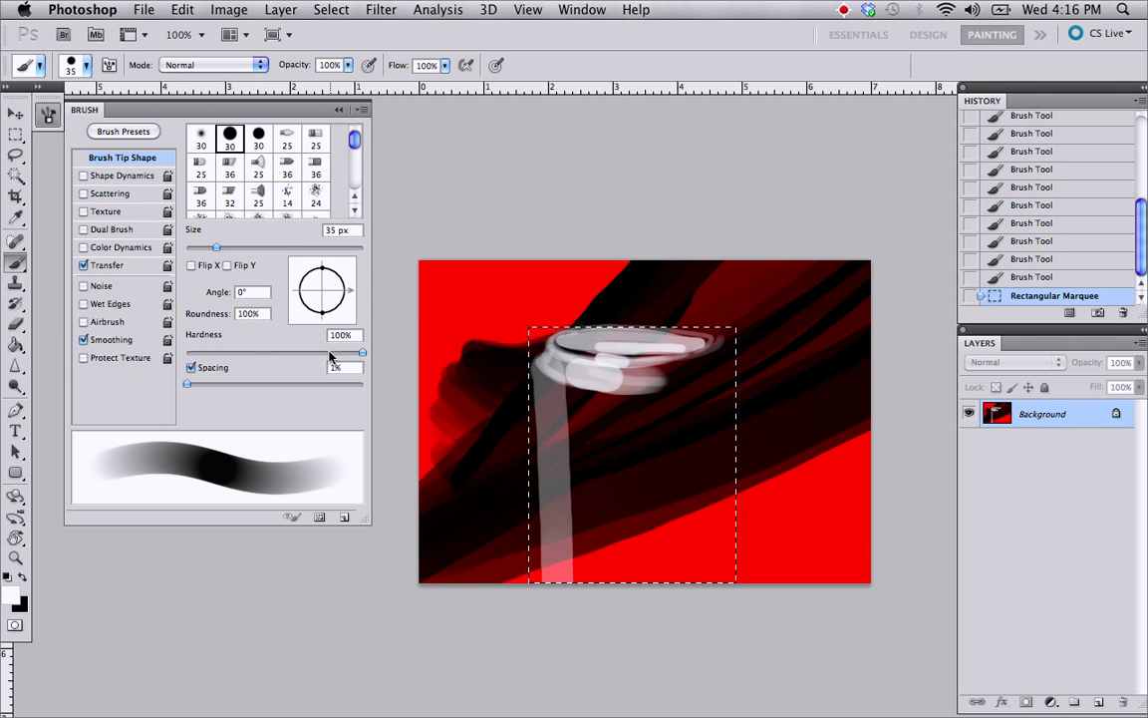
pyautogui.click(202, 137)
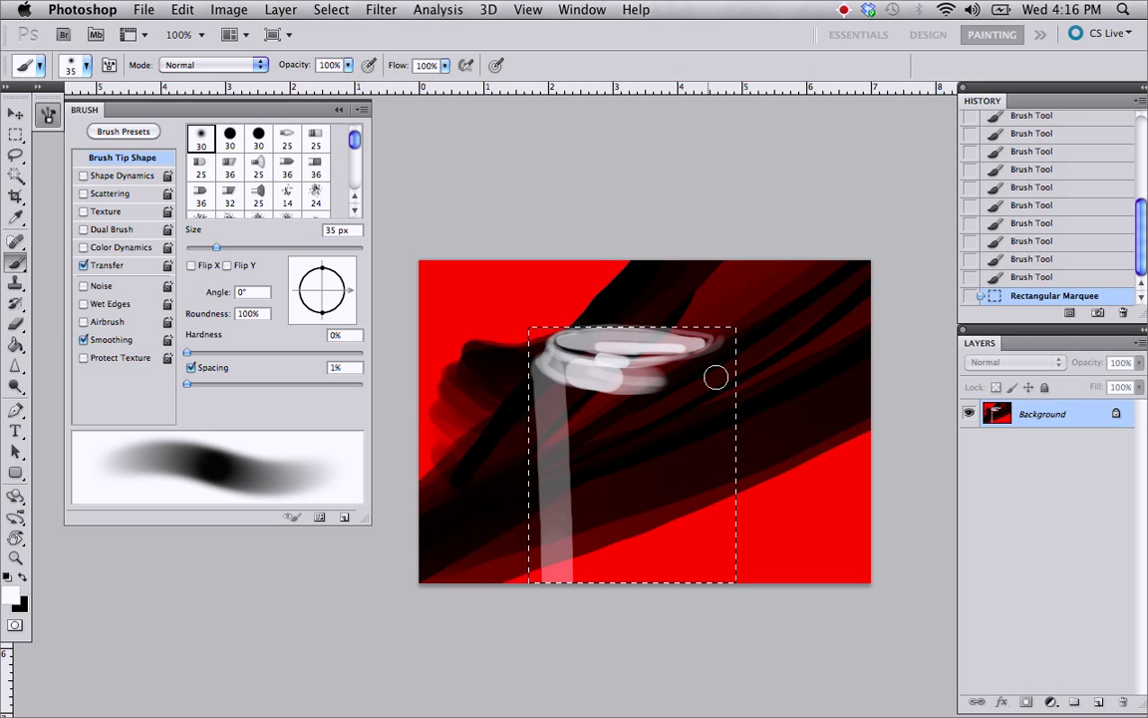
pyautogui.press(']')
pyautogui.press(']')
pyautogui.press(']')
pyautogui.press(']')
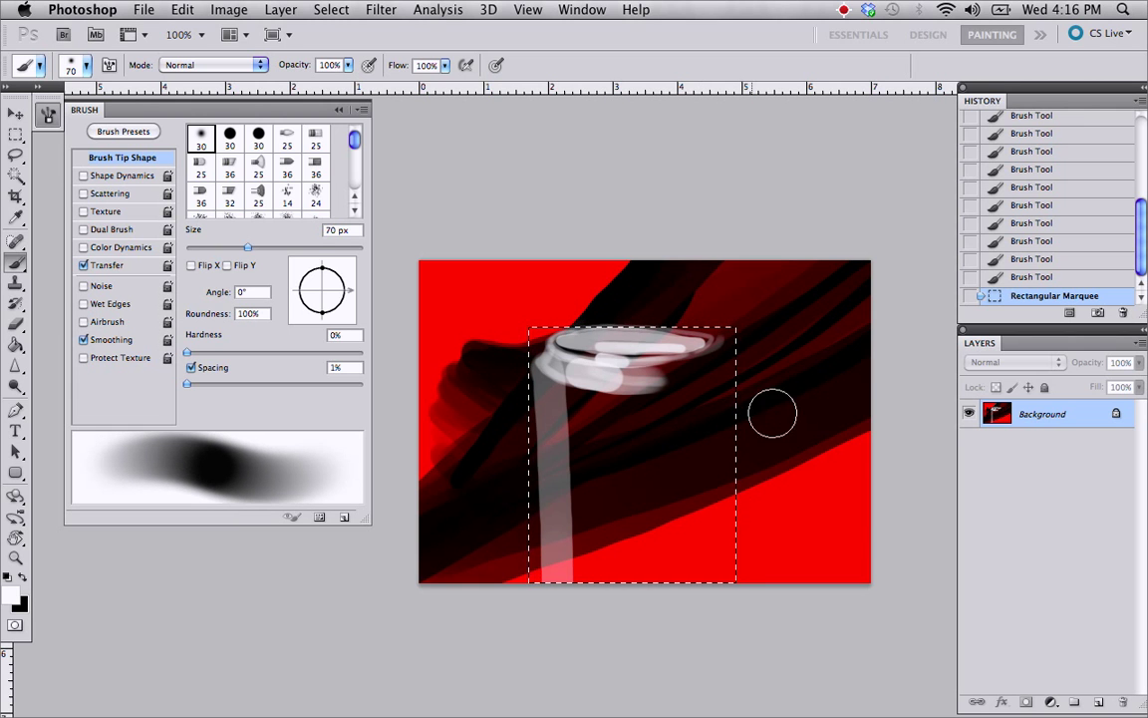
pyautogui.press(']')
pyautogui.press(']')
pyautogui.press(']')
pyautogui.press(']')
pyautogui.press(']')
pyautogui.press(']')
pyautogui.press(']')
pyautogui.press(']')
pyautogui.press(']')
pyautogui.press(']')
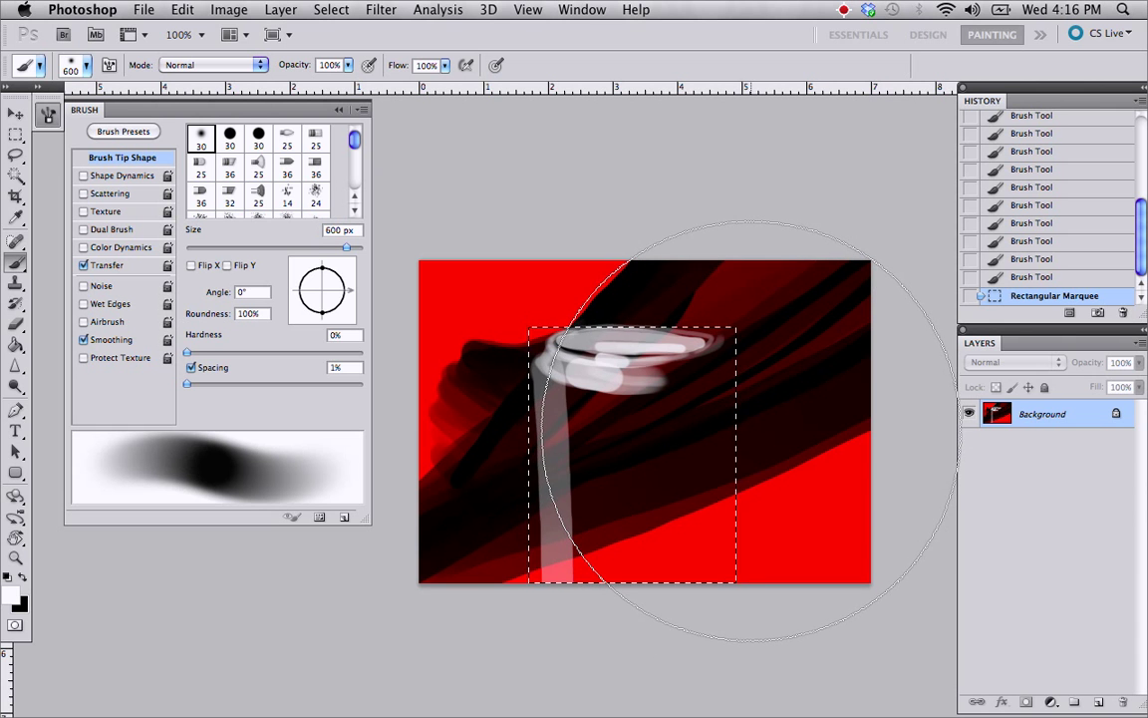
pyautogui.press('[')
pyautogui.press('[')
# Softly lighten the can body inside the selection, brighter on the right, then deselect.
pyautogui.press('[')
pyautogui.moveTo(722, 416)
pyautogui.mouseDown()
pyautogui.moveTo(708, 512)
pyautogui.moveTo(718, 615)
pyautogui.moveTo(784, 473)
pyautogui.mouseUp()
pyautogui.press('[')
pyautogui.press('[')
pyautogui.press('[')
pyautogui.press('[')
pyautogui.press('[')
pyautogui.press('[')
pyautogui.press('[')
pyautogui.press('[')
pyautogui.press('[')
pyautogui.press('[')
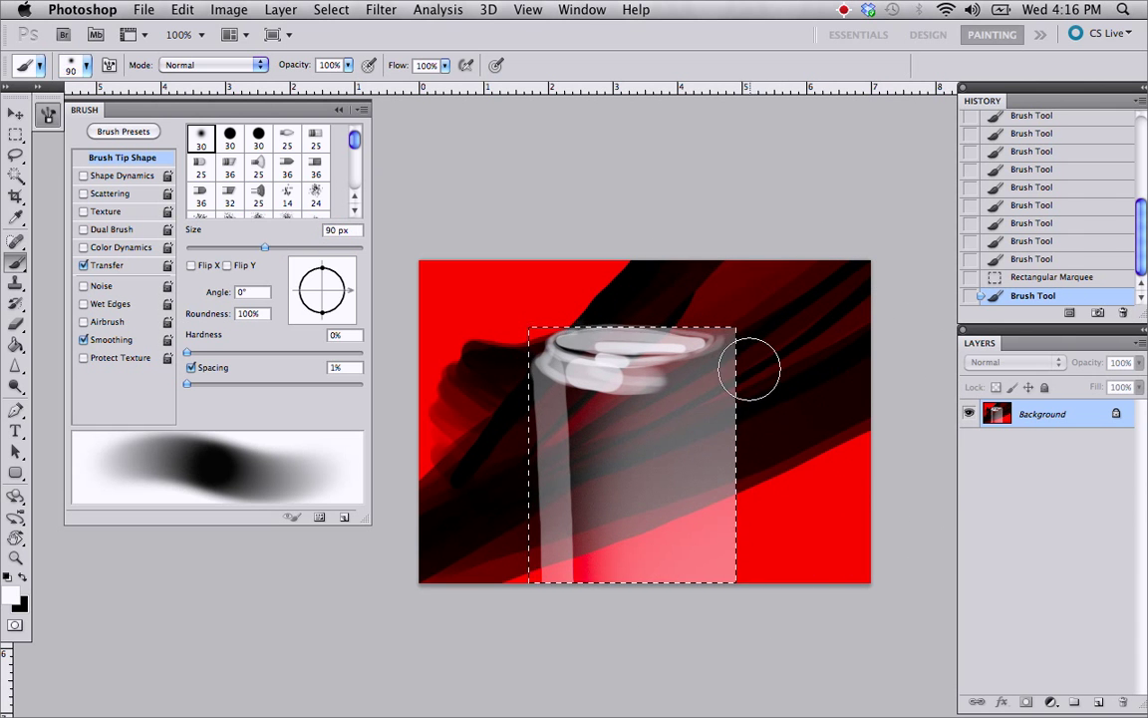
pyautogui.click(767, 364)
pyautogui.moveTo(726, 429); pyautogui.dragTo(727, 503)
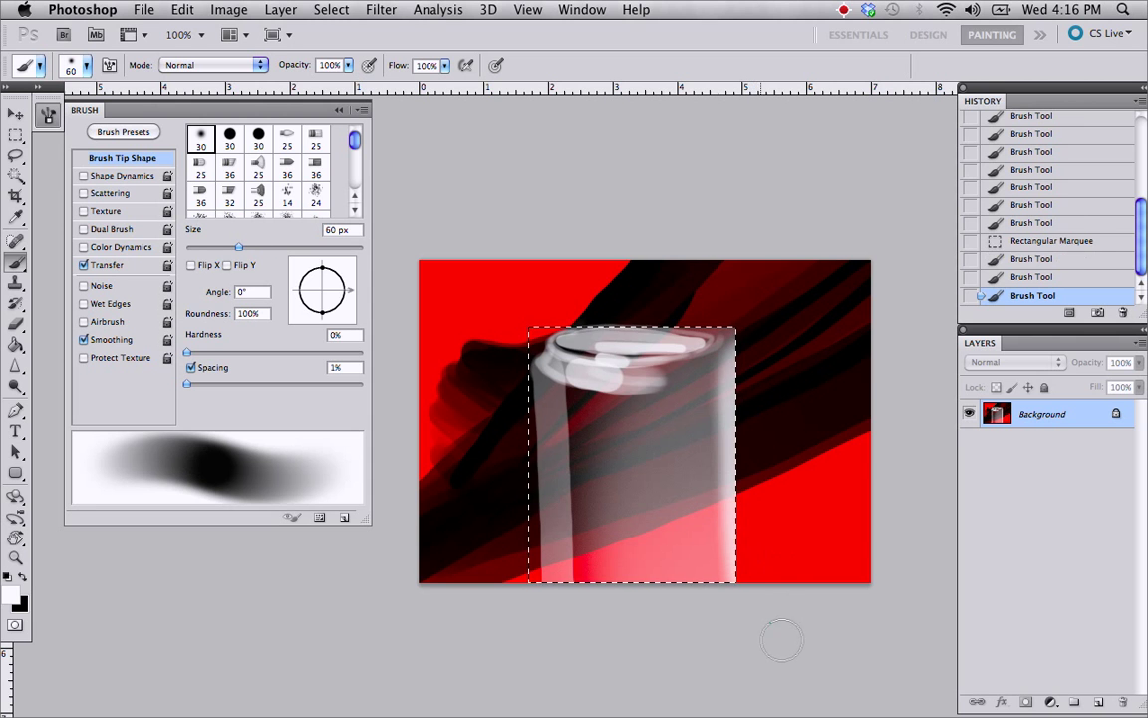
pyautogui.moveTo(736, 573); pyautogui.dragTo(733, 369)
pyautogui.press('[')
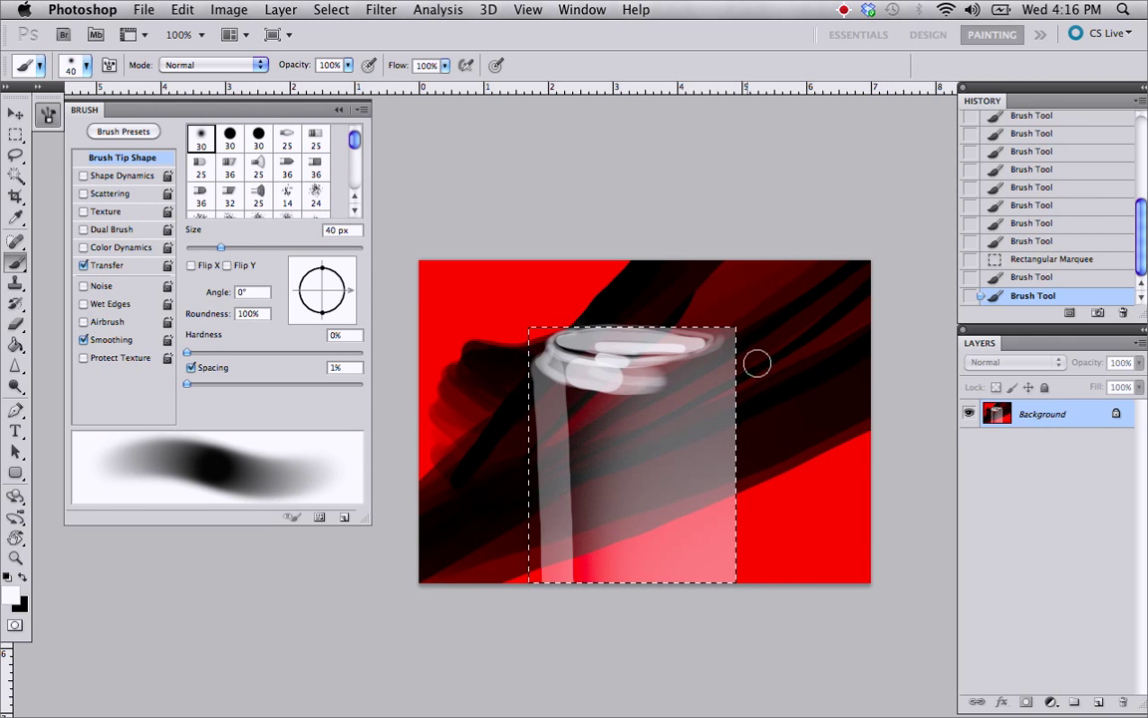
pyautogui.click(764, 595)
pyautogui.press(']')
pyautogui.press(']')
pyautogui.press(']')
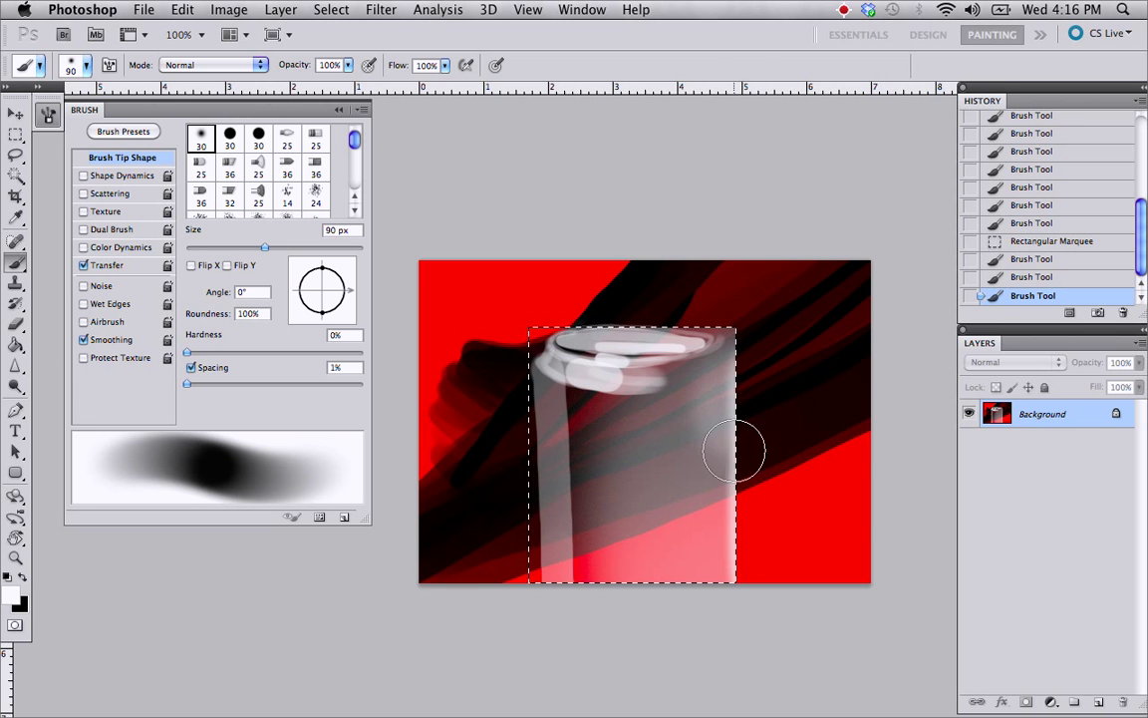
pyautogui.press('super+d')
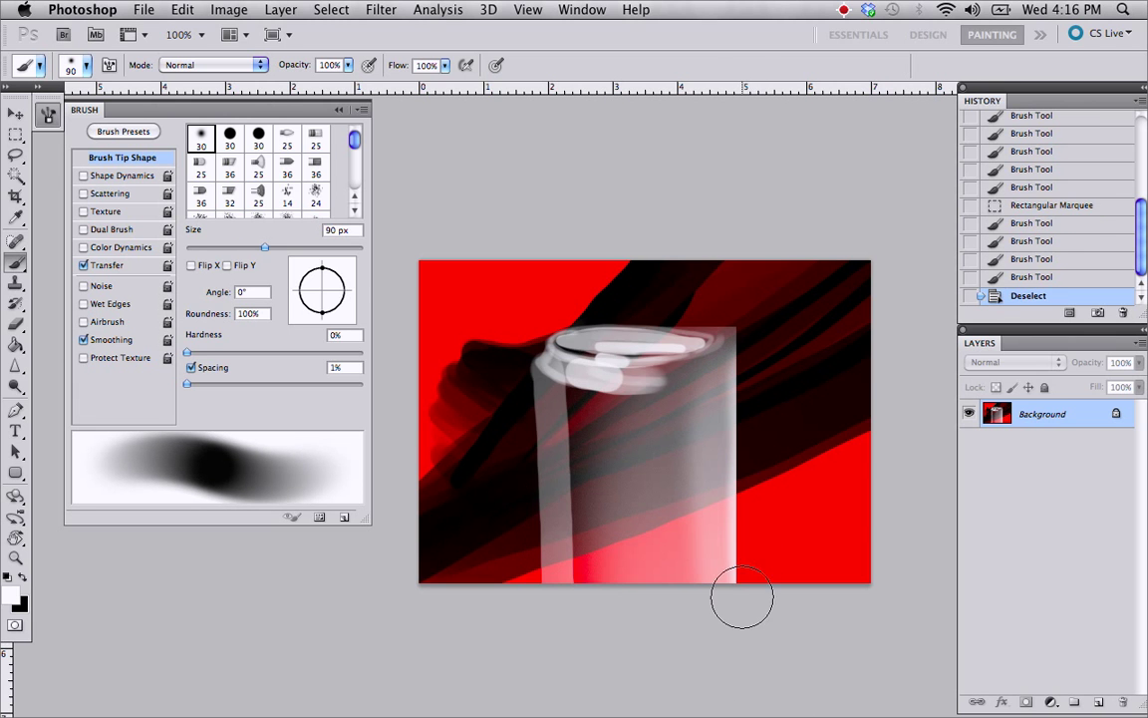
# Lasso a freehand wedge beside the can's top rim, cancelling the Fill dialog to keep the selection.
pyautogui.click(15, 154)
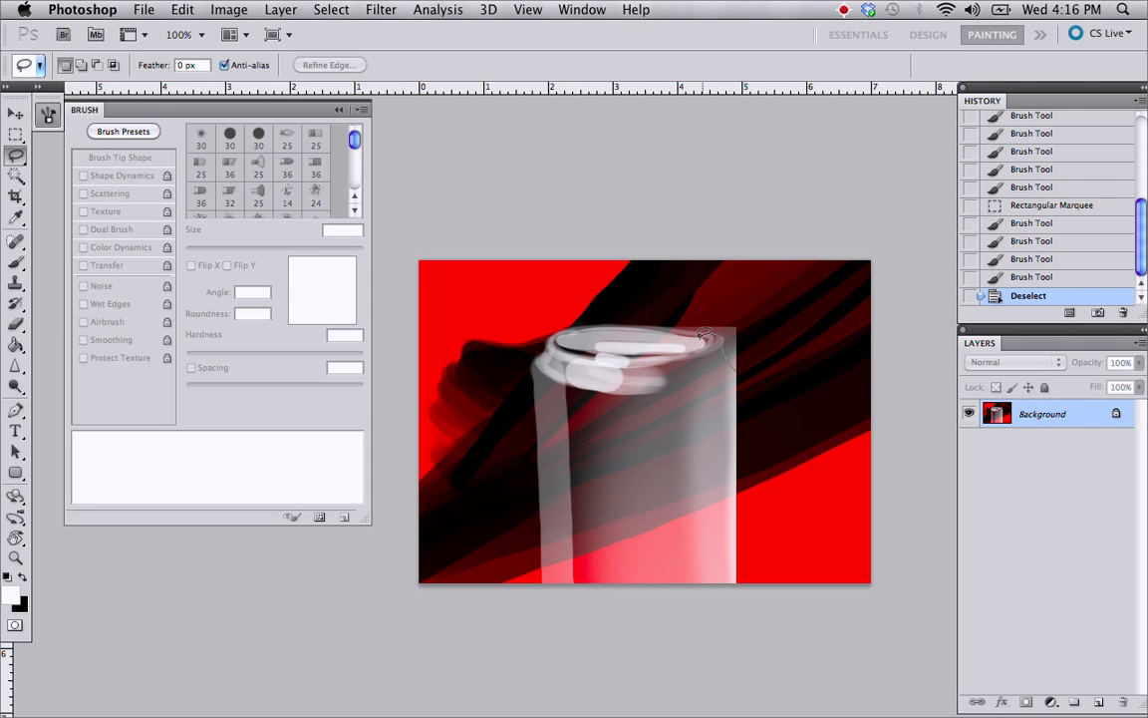
pyautogui.moveTo(754, 296); pyautogui.dragTo(749, 475)
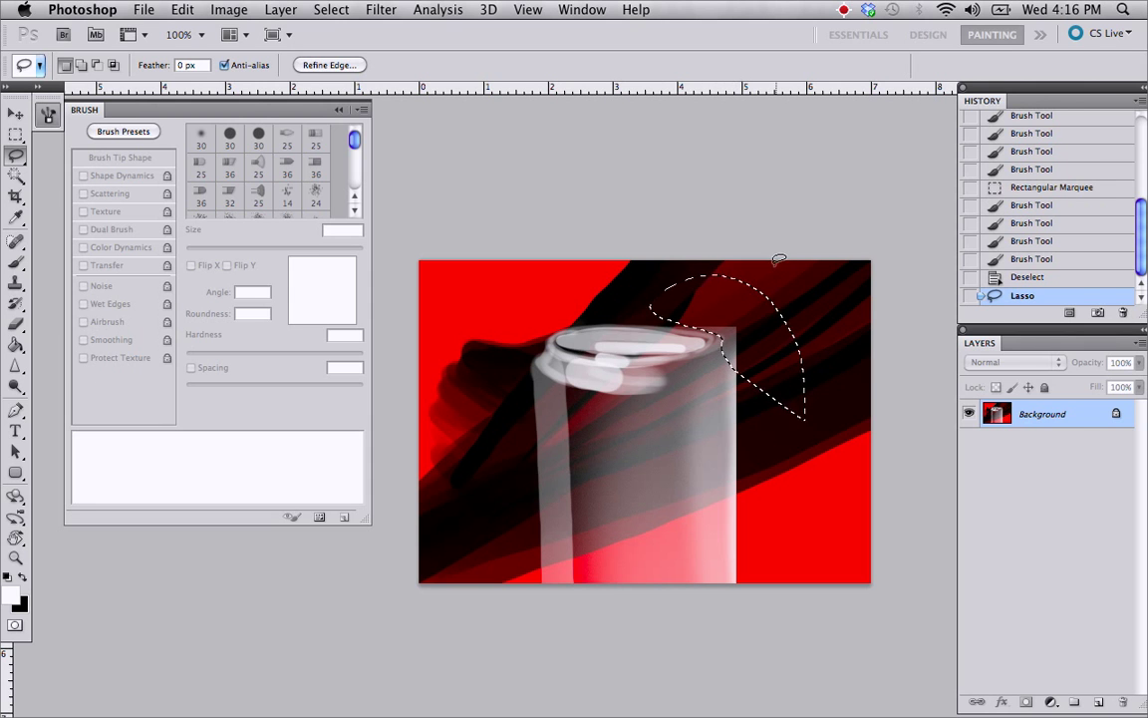
pyautogui.hotkey('shift', 'F5')
pyautogui.click(756, 341)
# Brush soft black shading inside the wedge, replacing a light test stroke, then deselect.
pyautogui.press('b')
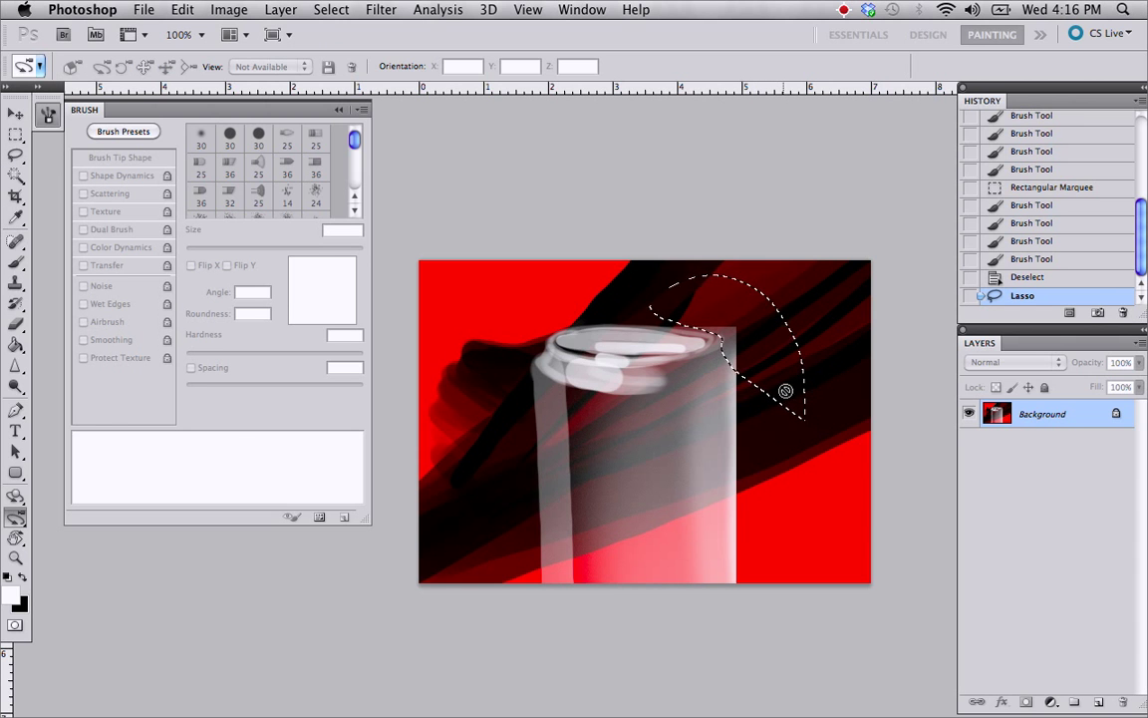
pyautogui.moveTo(773, 385)
pyautogui.mouseDown()
pyautogui.moveTo(701, 314)
pyautogui.moveTo(740, 329)
pyautogui.mouseUp()
pyautogui.hotkey('ctrl', 'z')
pyautogui.press('x')
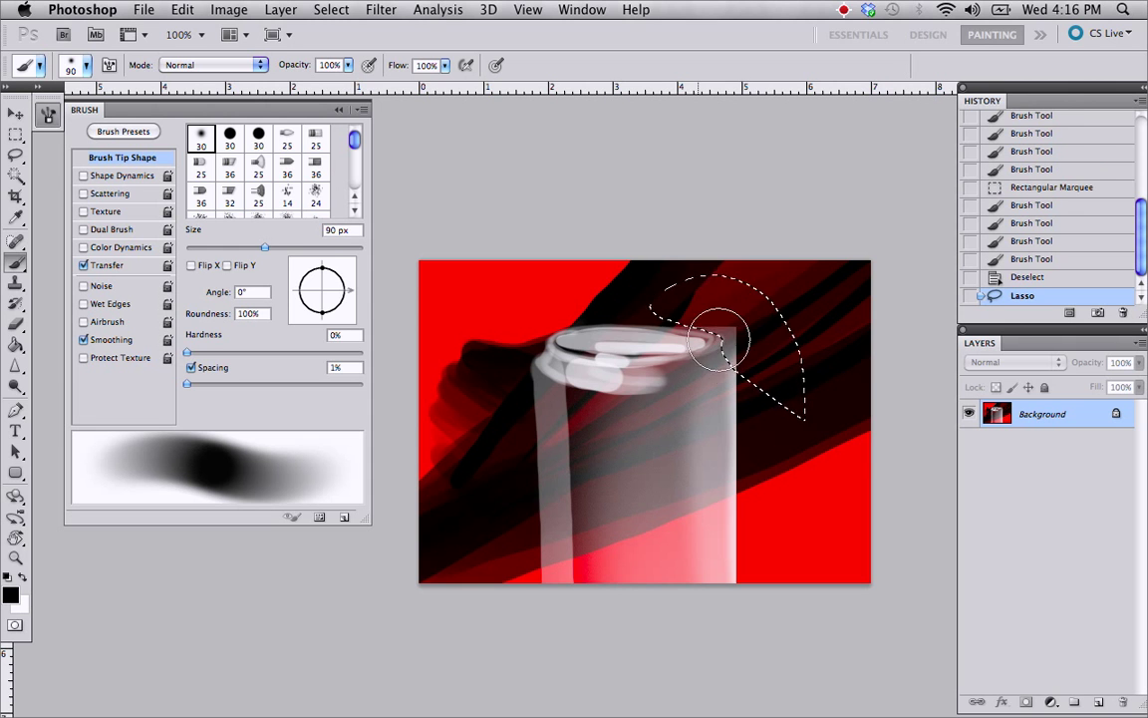
pyautogui.moveTo(726, 347); pyautogui.dragTo(658, 317)
pyautogui.hotkey('ctrl', 'd')
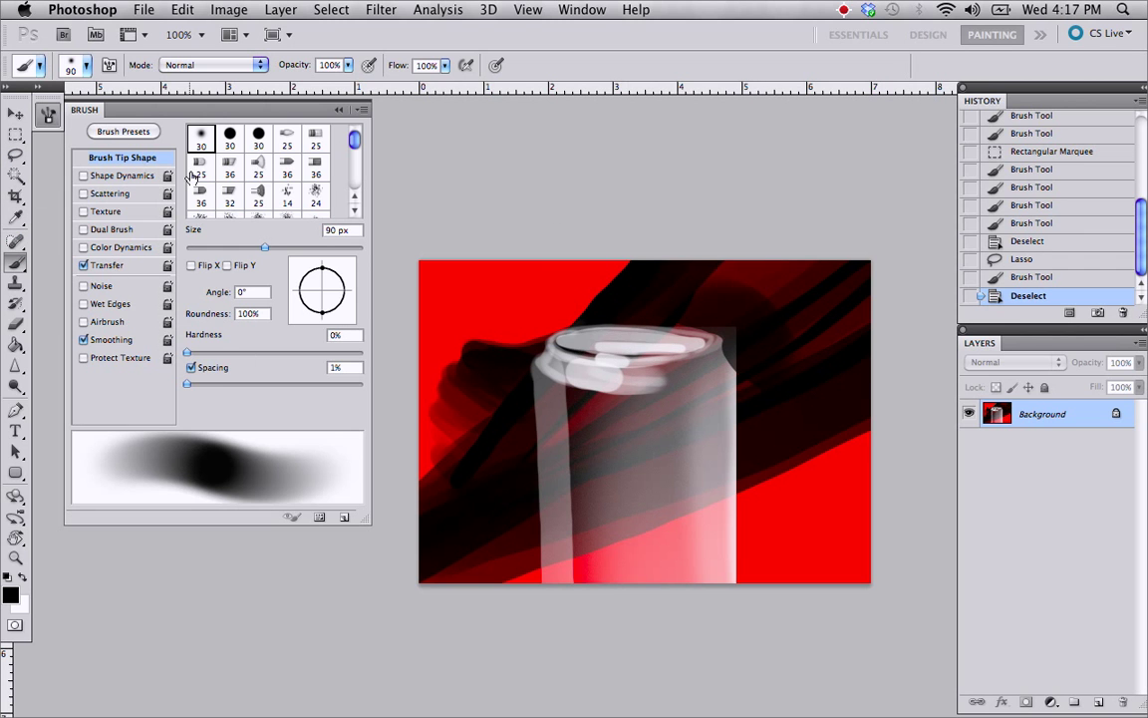
# With a 40 px hard round brush, darken the top of the can across its rim.
pyautogui.click(229, 138)
pyautogui.press(']')
pyautogui.press(']')
pyautogui.press(']')
pyautogui.press(']')
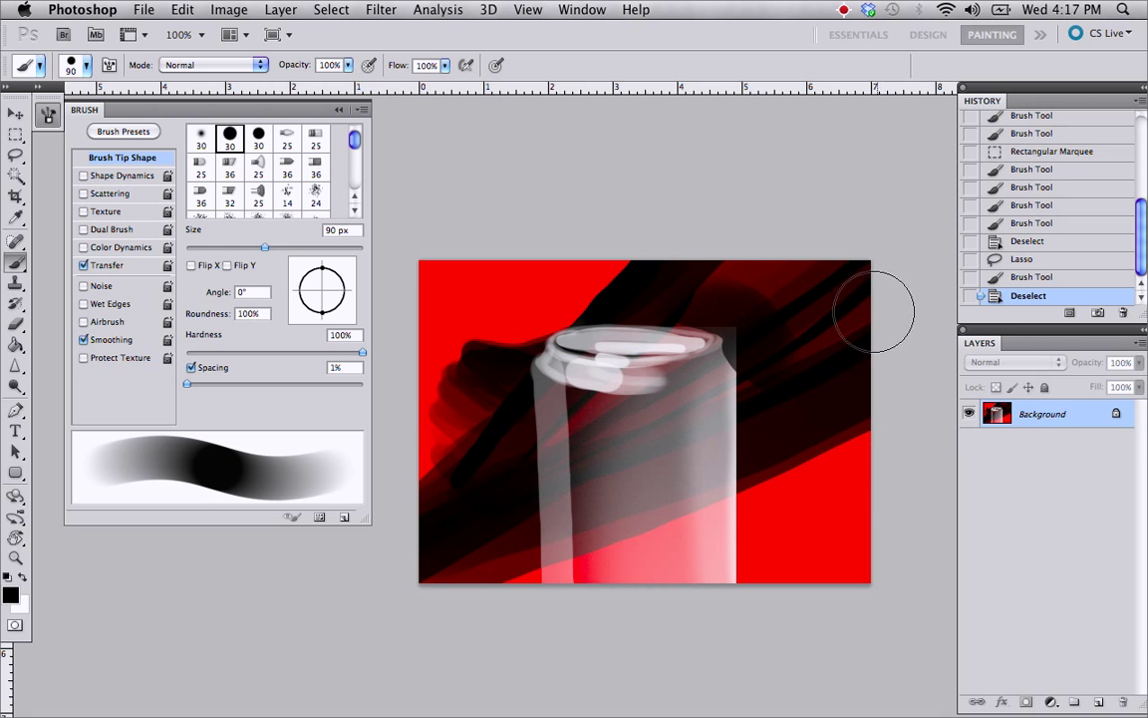
pyautogui.press('[')
pyautogui.press('[')
pyautogui.press('[')
pyautogui.moveTo(513, 364)
pyautogui.mouseDown()
pyautogui.moveTo(577, 397)
pyautogui.moveTo(759, 398)
pyautogui.mouseUp()
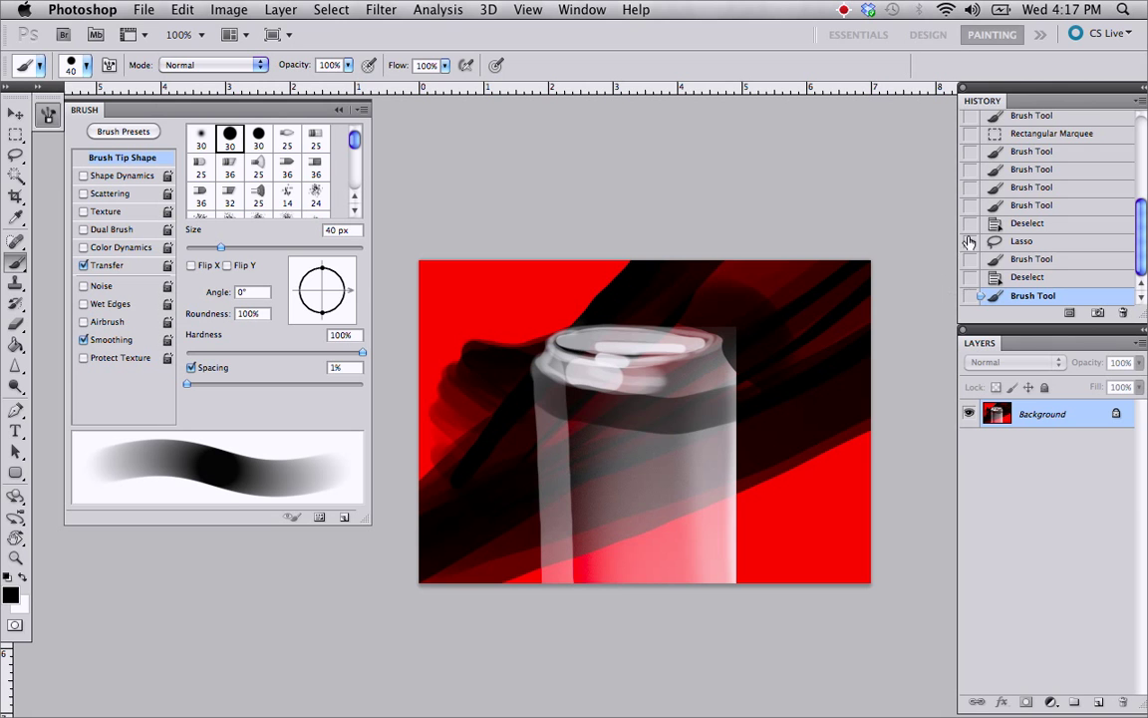
pyautogui.press('super+d')
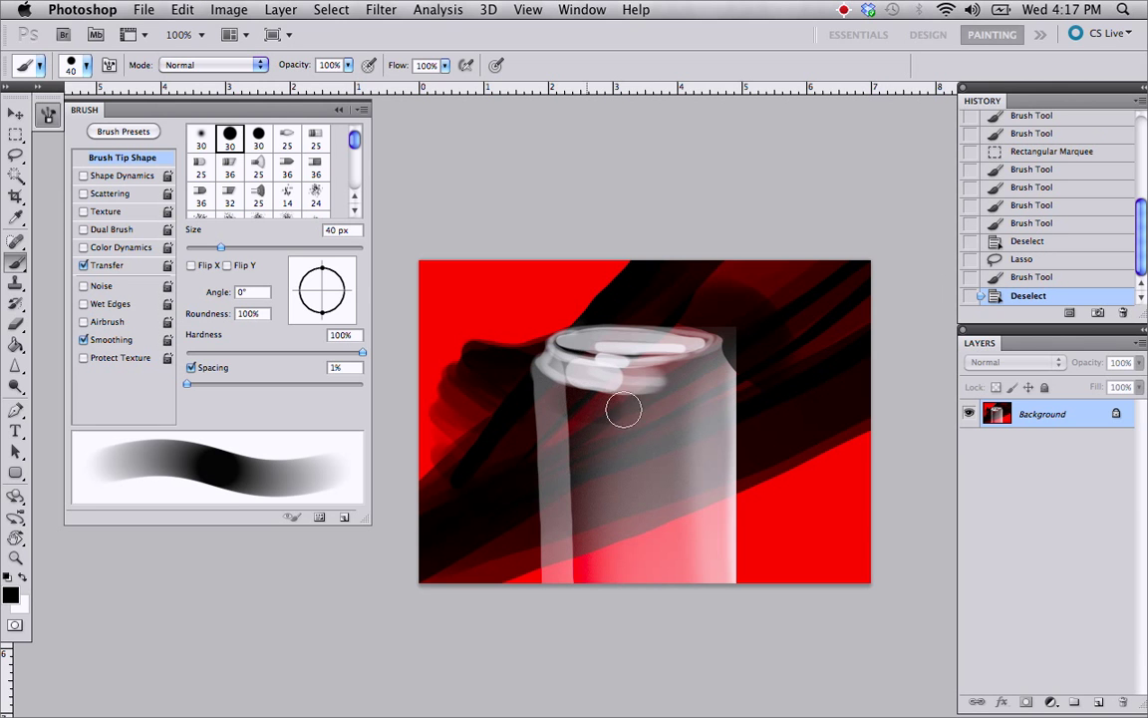
pyautogui.moveTo(740, 379)
pyautogui.mouseDown()
pyautogui.moveTo(623, 420)
pyautogui.moveTo(569, 487)
pyautogui.moveTo(615, 607)
pyautogui.mouseUp()
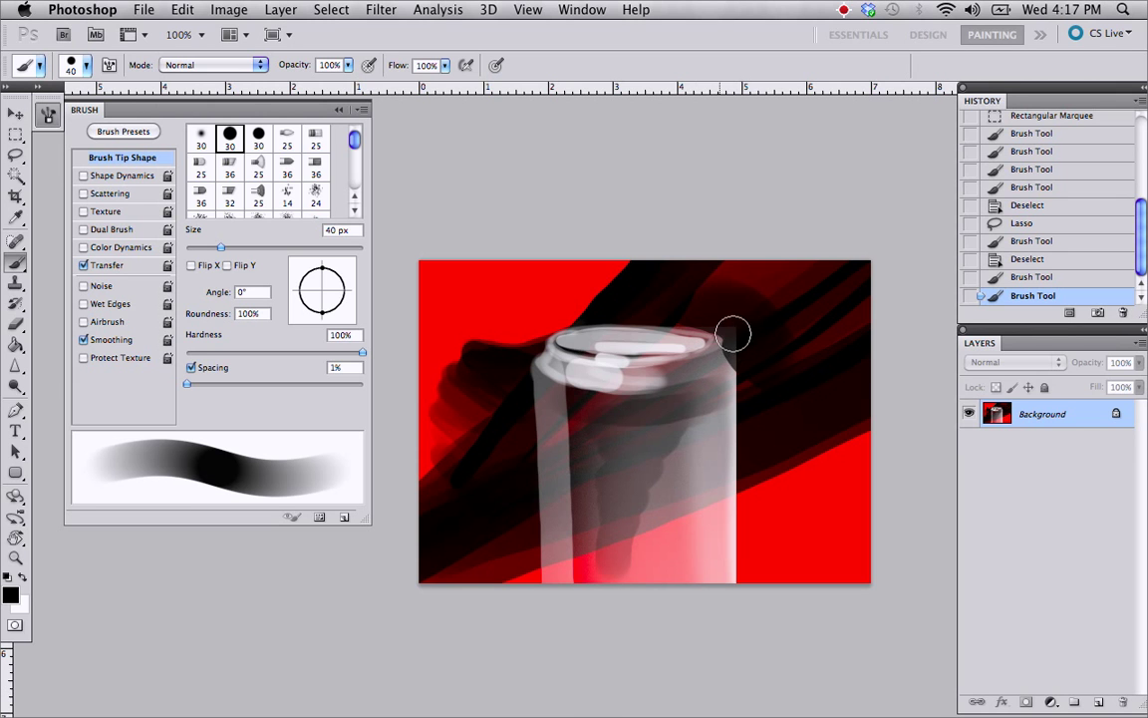
# With a smaller brush, mark the lid opening and outline the can's right and left edges in black.
pyautogui.press('[')
pyautogui.press('[')
pyautogui.press('[')
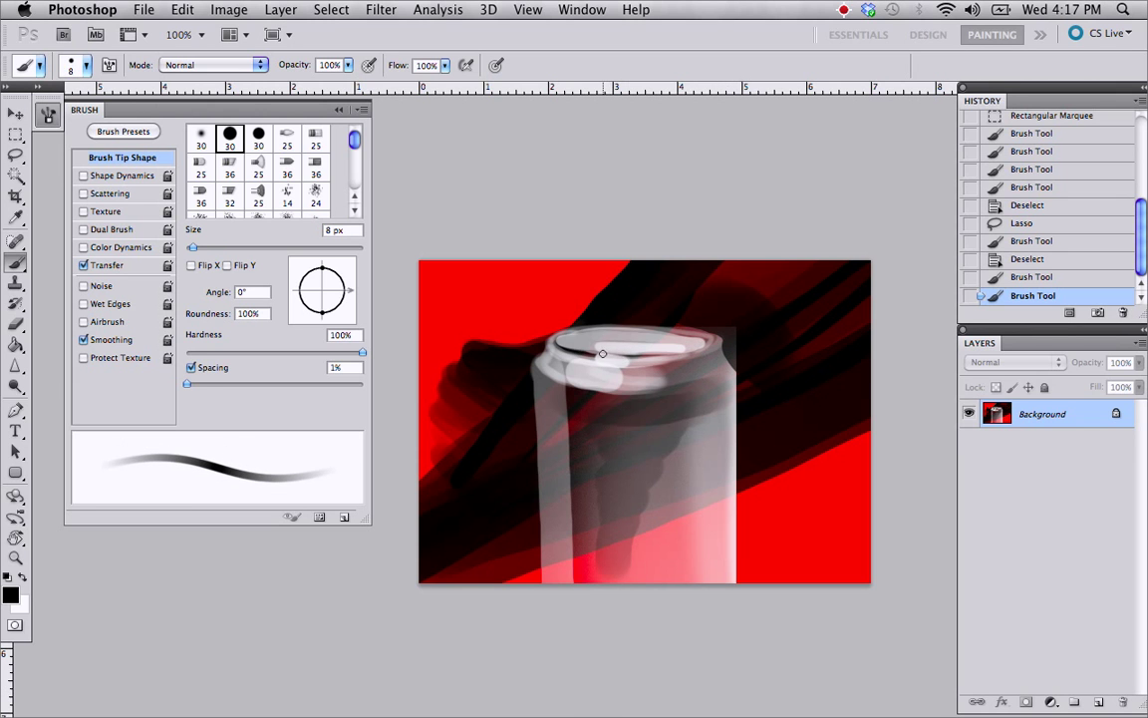
pyautogui.moveTo(636, 345)
pyautogui.mouseDown()
pyautogui.moveTo(591, 352)
pyautogui.moveTo(659, 347)
pyautogui.moveTo(674, 332)
pyautogui.moveTo(639, 347)
pyautogui.mouseUp()
pyautogui.press('[')
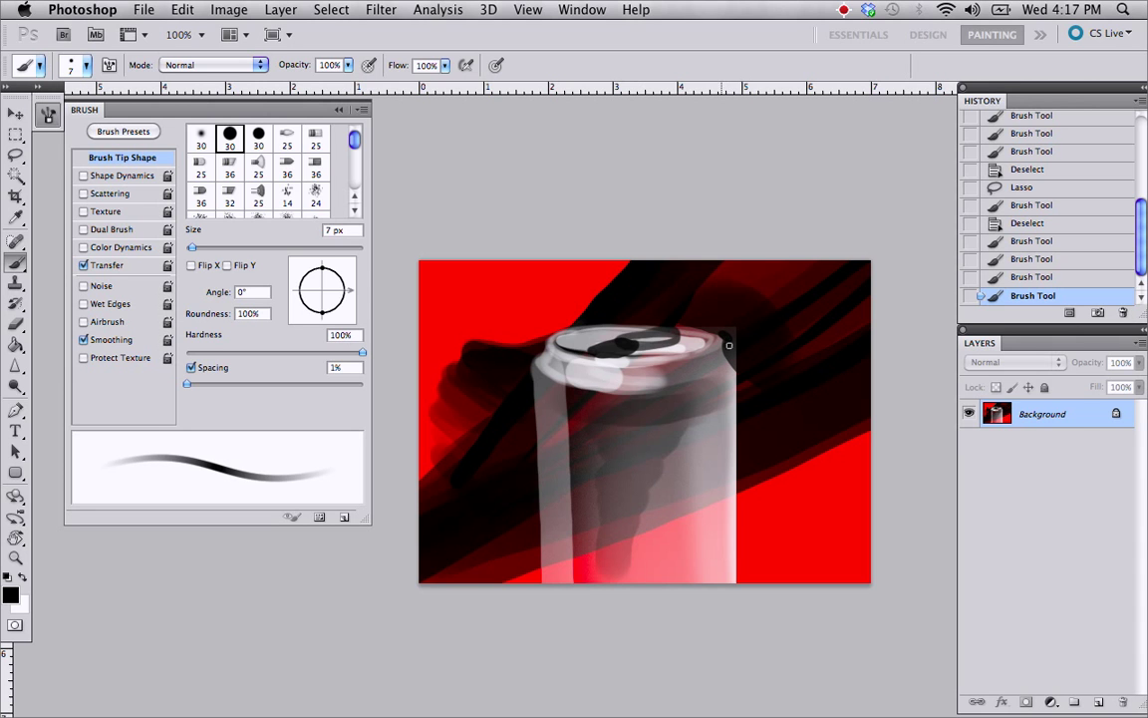
pyautogui.moveTo(737, 378); pyautogui.dragTo(744, 583)
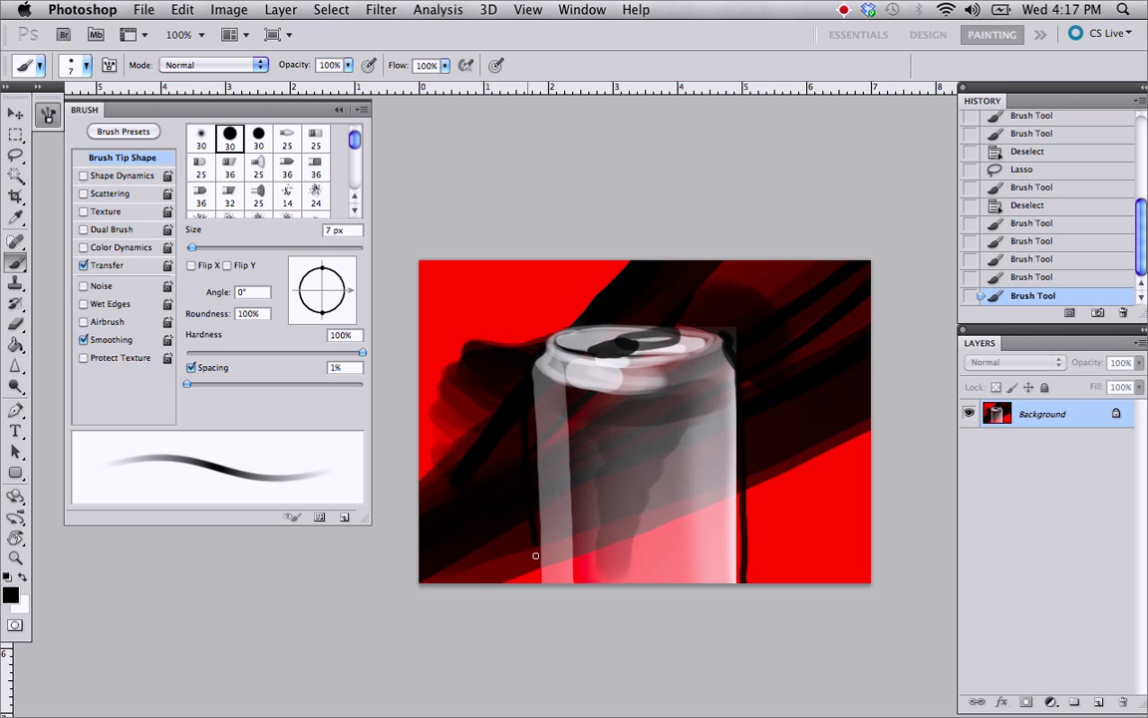
pyautogui.moveTo(532, 534); pyautogui.dragTo(533, 675)
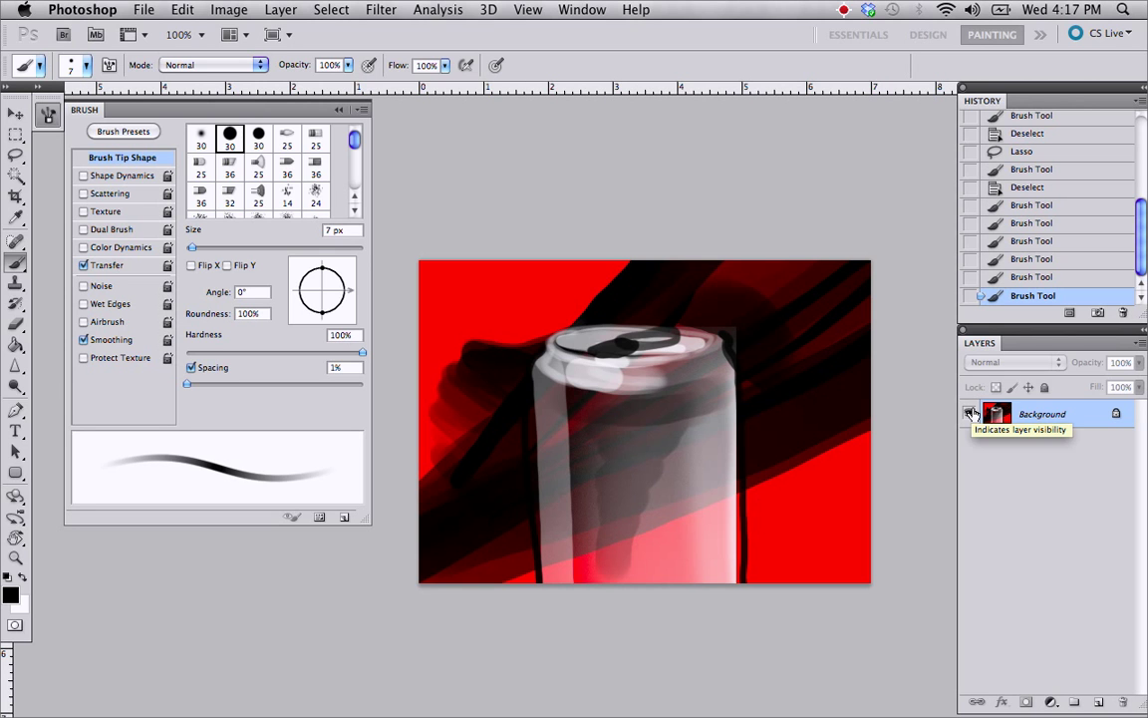
pyautogui.click(843, 10)
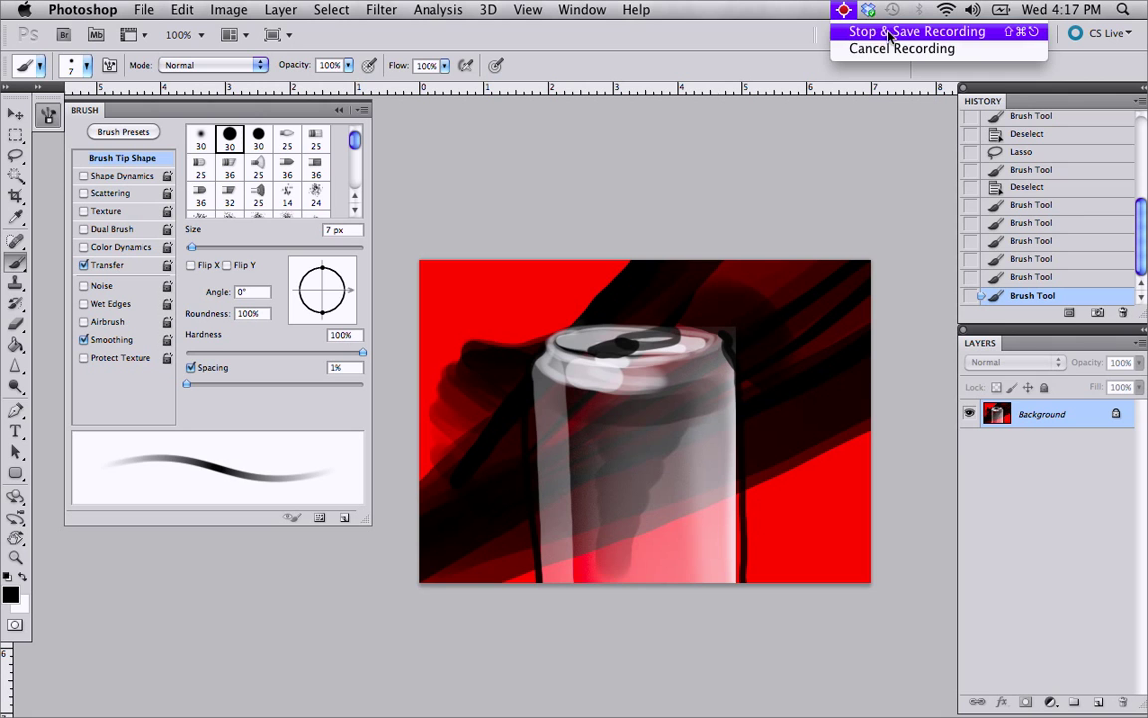
pyautogui.click(853, 27)
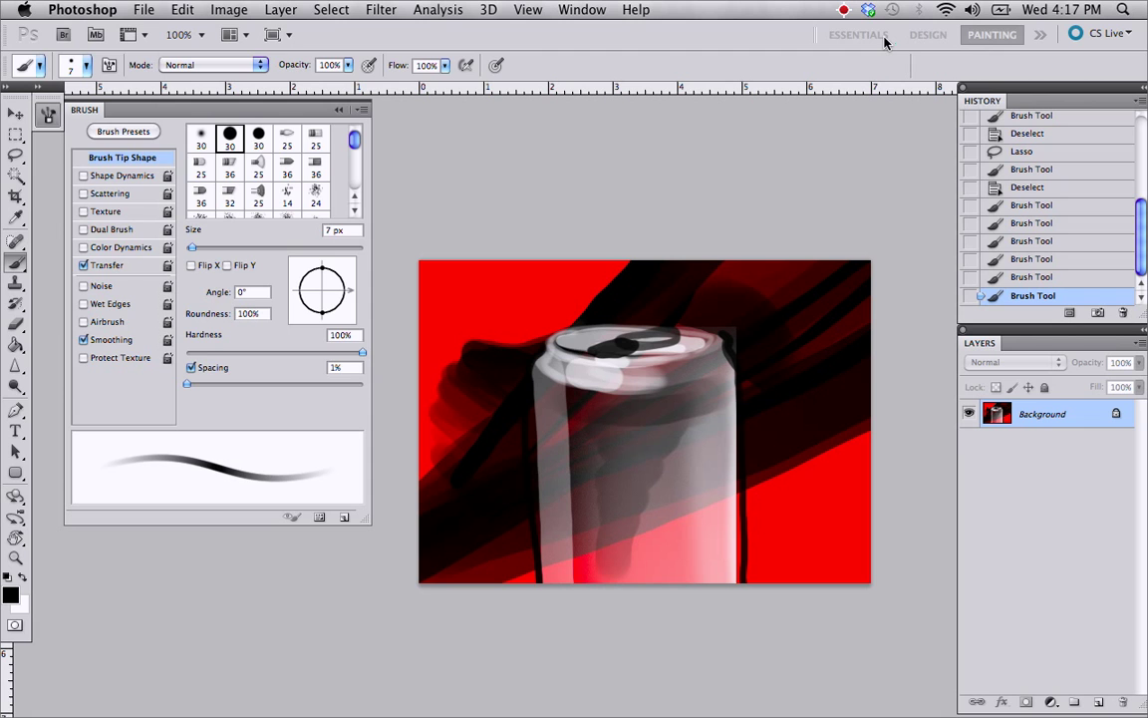
pyautogui.press('l')
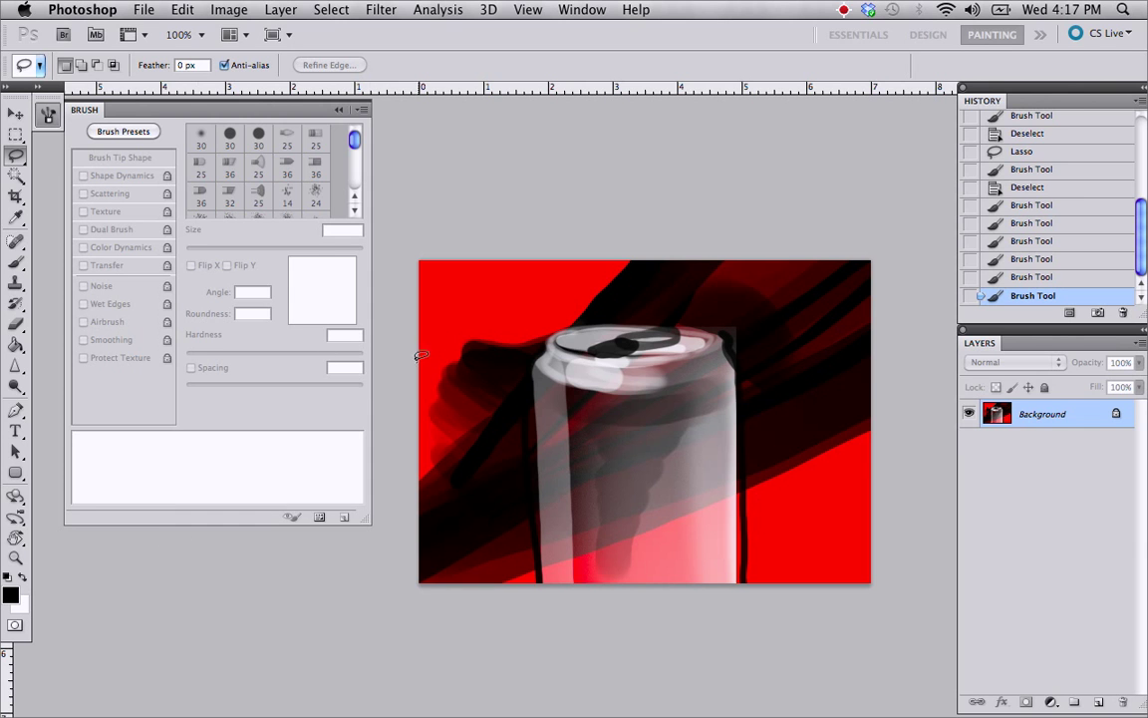
pyautogui.press('b')
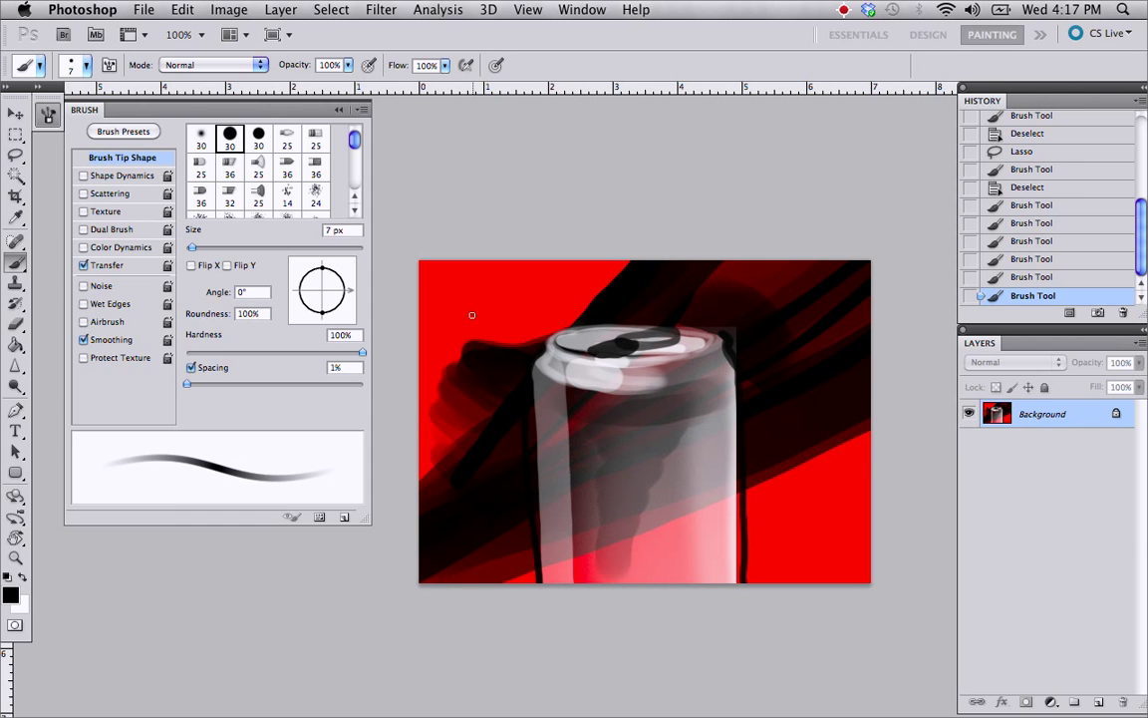
# Sample red, enable Color Dynamics with pen-pressure hue control, and size the brush to 40 px.
pyautogui.keyDown('alt'); pyautogui.click(470, 313); pyautogui.keyUp('alt')
pyautogui.click(83, 265)
pyautogui.click(83, 247)
pyautogui.click(123, 246)
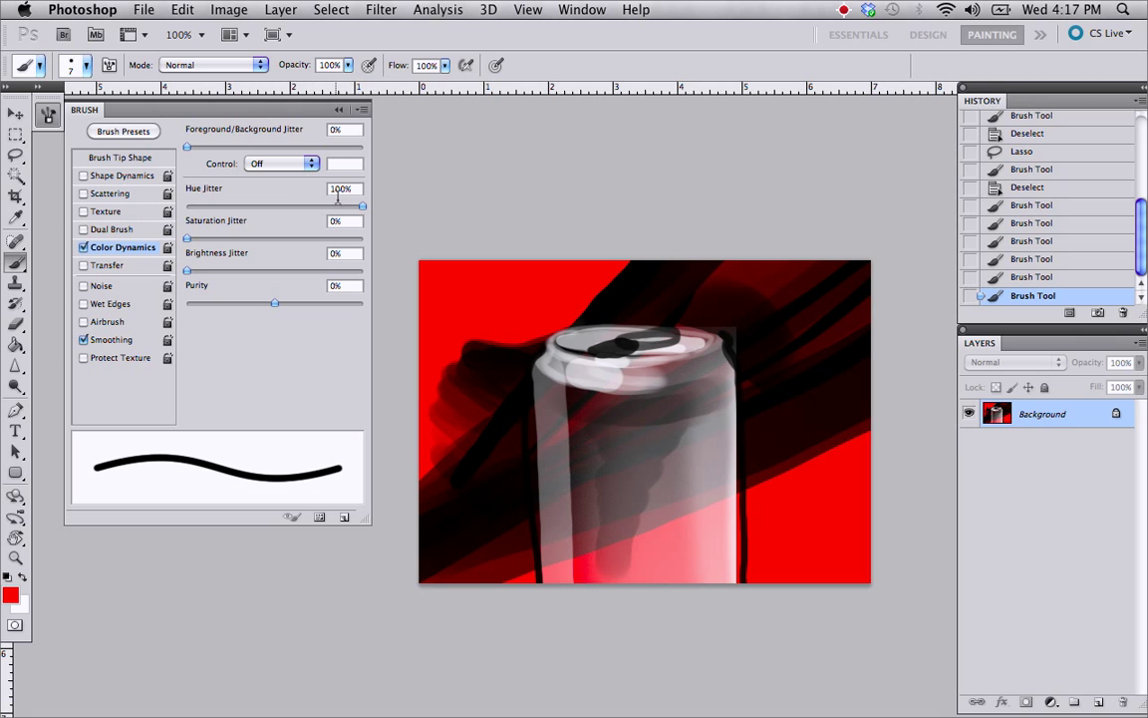
pyautogui.click(283, 164)
pyautogui.click(294, 187)
pyautogui.press(']')
pyautogui.press(']')
pyautogui.press(']')
pyautogui.press(']')
pyautogui.press(']')
pyautogui.press(']')
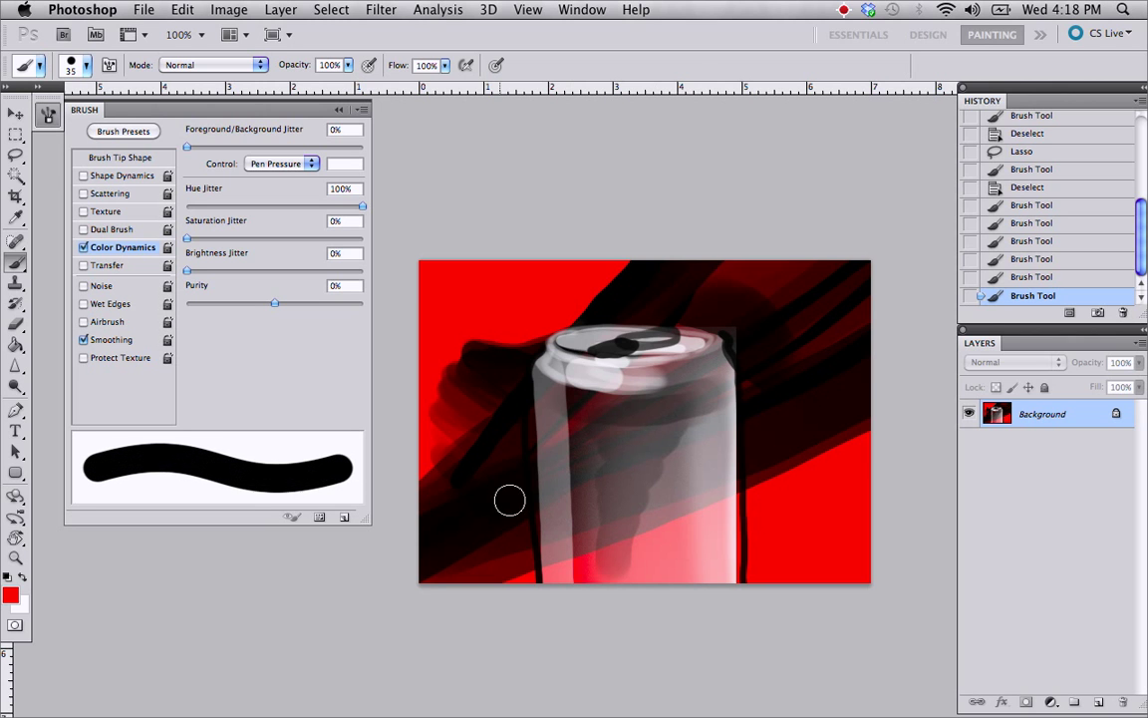
# Test strokes at 100% and 0% Hue Jitter, undo each, and leave Hue Jitter at 100%.
pyautogui.moveTo(442, 481)
pyautogui.mouseDown()
pyautogui.moveTo(516, 475)
pyautogui.moveTo(616, 334)
pyautogui.moveTo(681, 398)
pyautogui.moveTo(732, 499)
pyautogui.moveTo(819, 418)
pyautogui.moveTo(893, 289)
pyautogui.mouseUp()
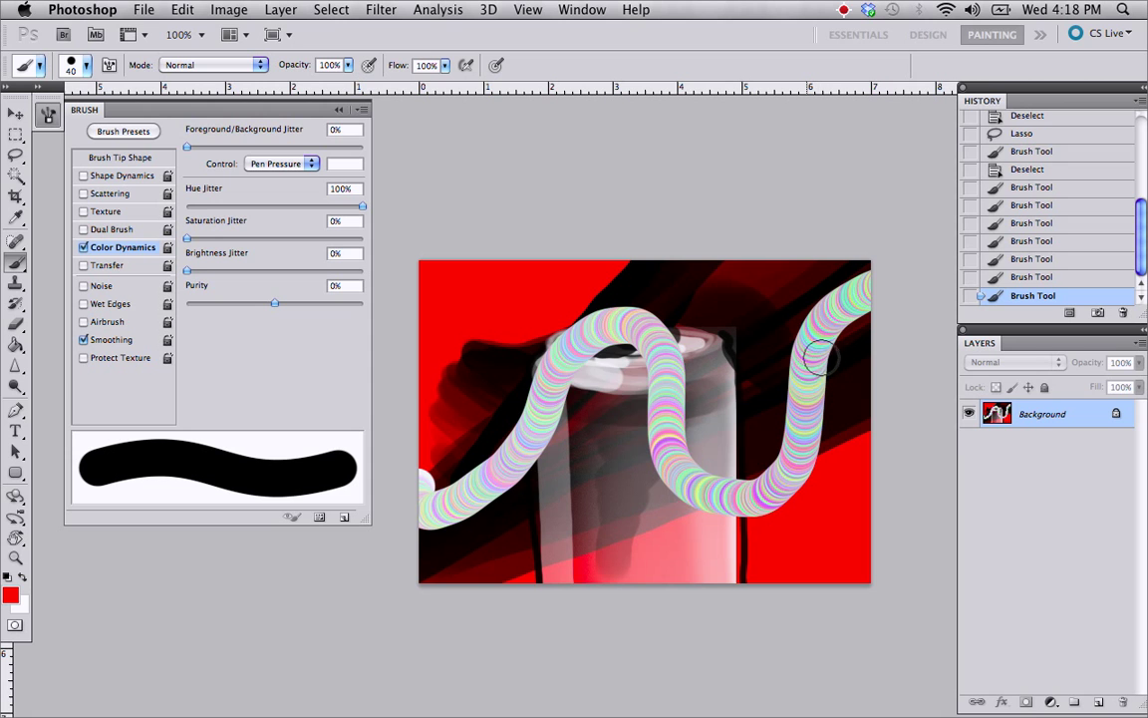
pyautogui.press('super+z')
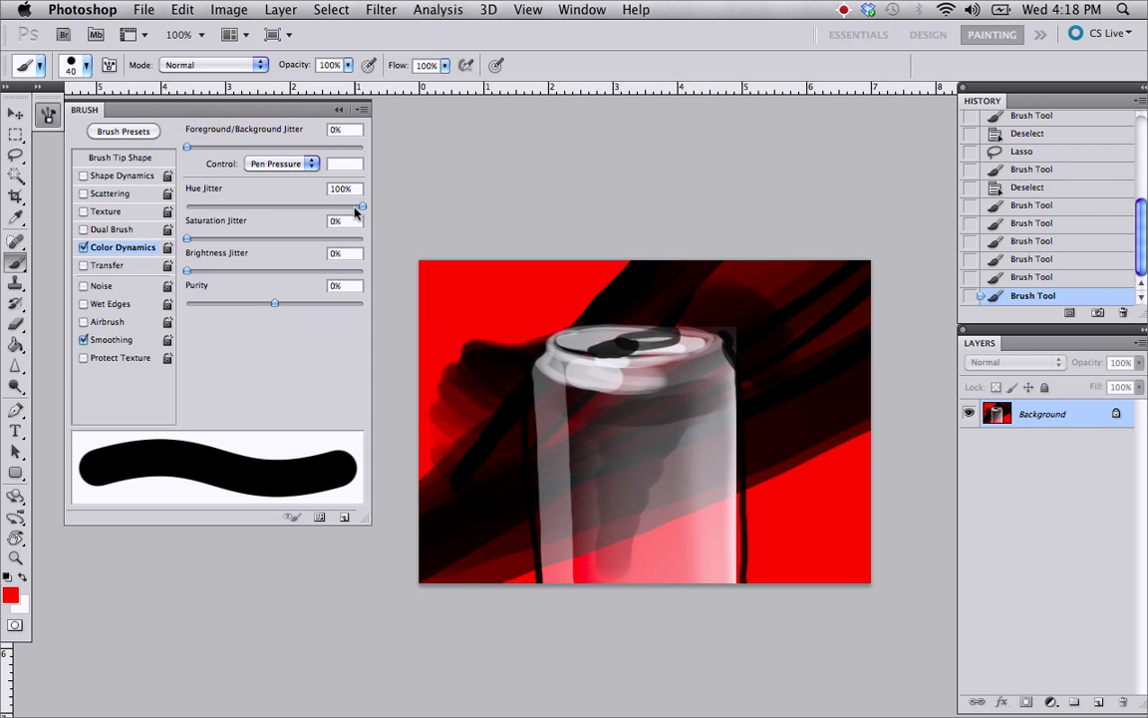
pyautogui.moveTo(362, 205); pyautogui.dragTo(75, 219)
pyautogui.moveTo(408, 454); pyautogui.dragTo(780, 297)
pyautogui.press('super+z')
pyautogui.moveTo(284, 205); pyautogui.dragTo(468, 198)
# Add empty Layer 1 and set the brush tip spacing to 10%.
pyautogui.click(1098, 703)
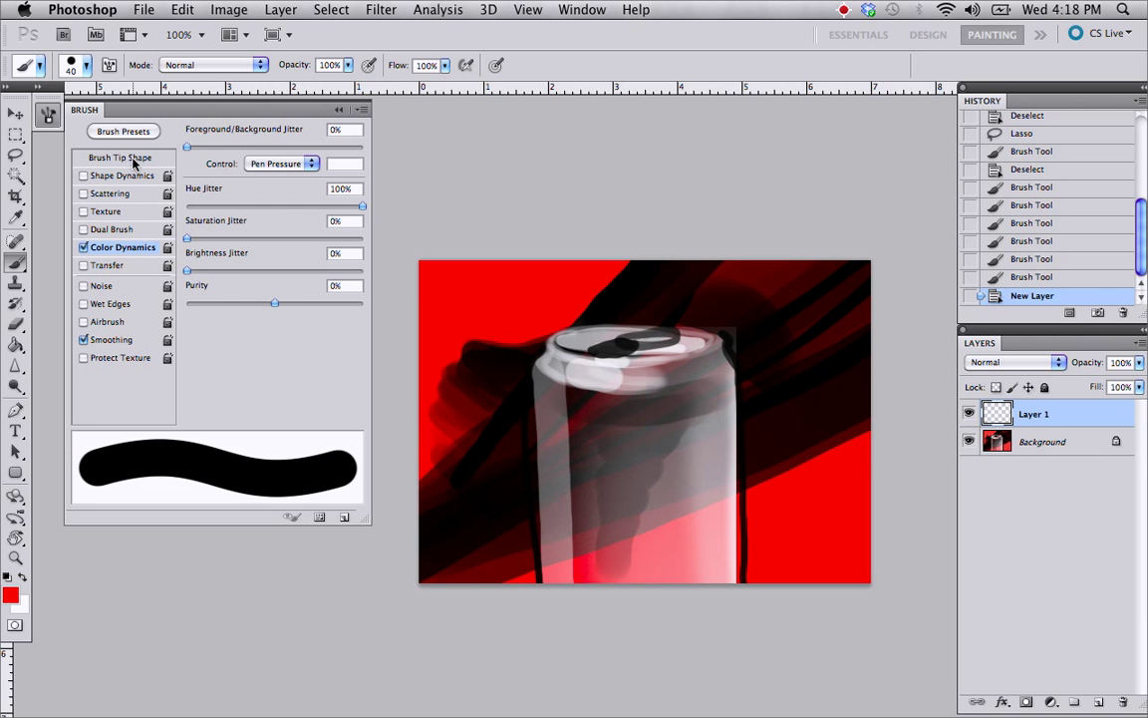
pyautogui.click(112, 156)
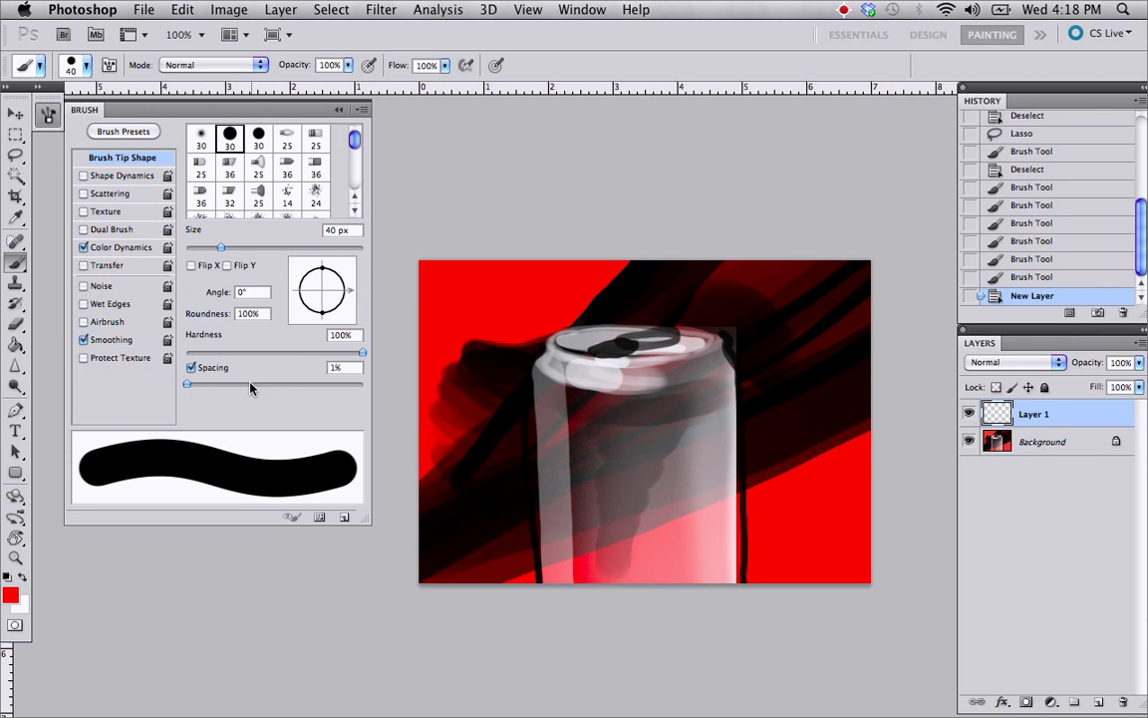
pyautogui.moveTo(187, 383); pyautogui.dragTo(195, 383)
# Paint looping rainbow test strokes, then revert to the New Layer state in History.
pyautogui.moveTo(444, 412)
pyautogui.mouseDown()
pyautogui.moveTo(449, 469)
pyautogui.moveTo(618, 429)
pyautogui.moveTo(818, 458)
pyautogui.moveTo(535, 666)
pyautogui.mouseUp()
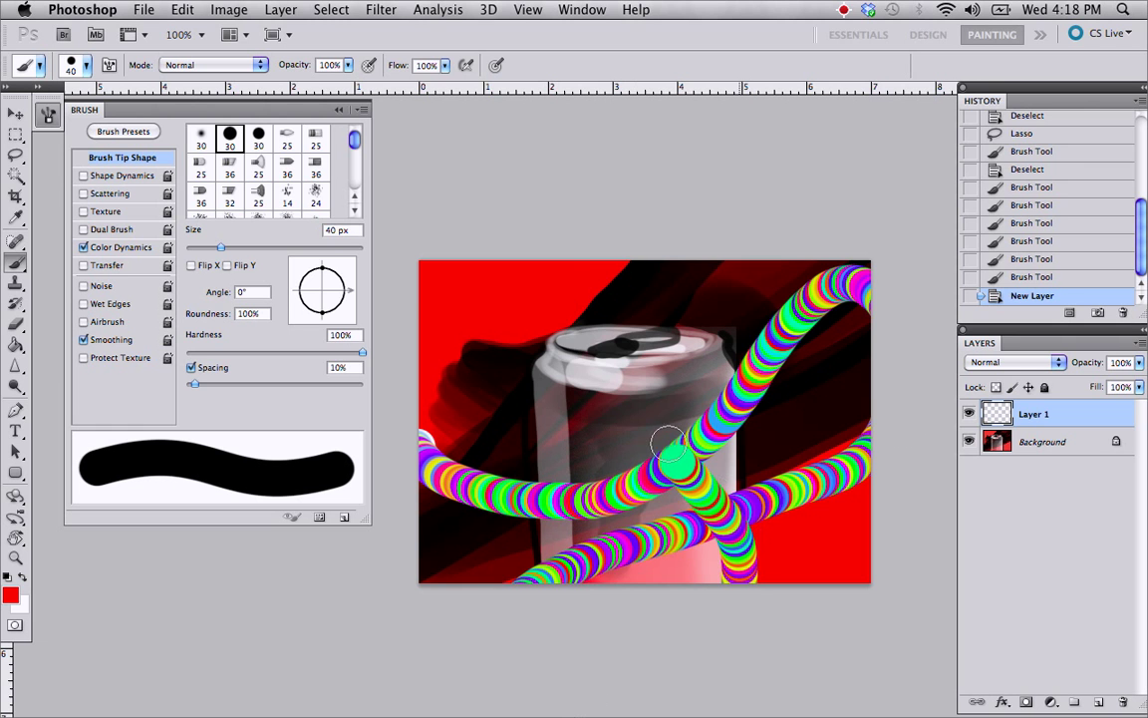
pyautogui.press('Escape')
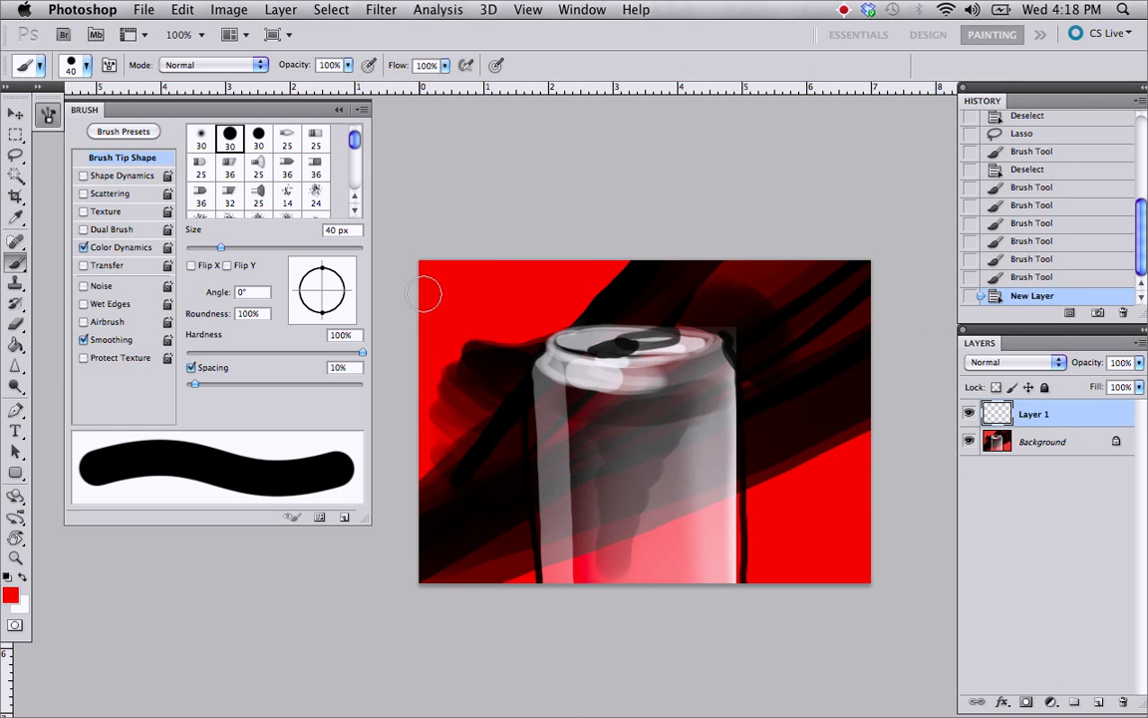
pyautogui.moveTo(419, 289)
pyautogui.mouseDown()
pyautogui.moveTo(813, 328)
pyautogui.moveTo(688, 583)
pyautogui.moveTo(502, 279)
pyautogui.moveTo(697, 615)
pyautogui.moveTo(768, 249)
pyautogui.mouseUp()
pyautogui.click(972, 280)
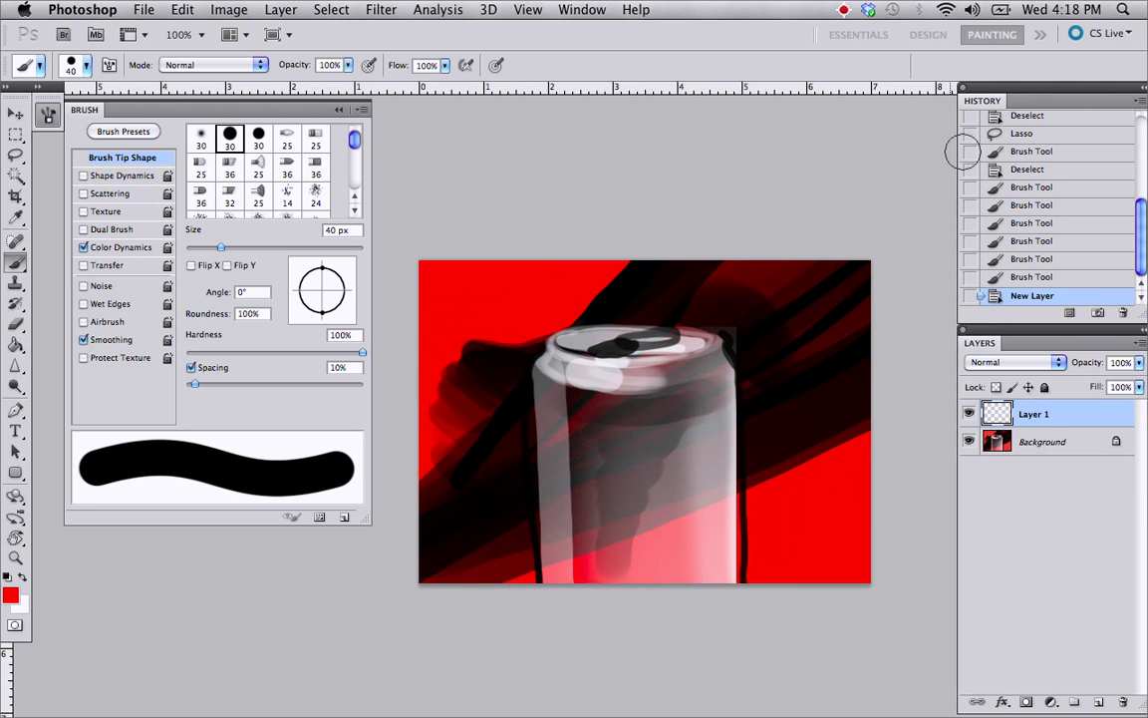